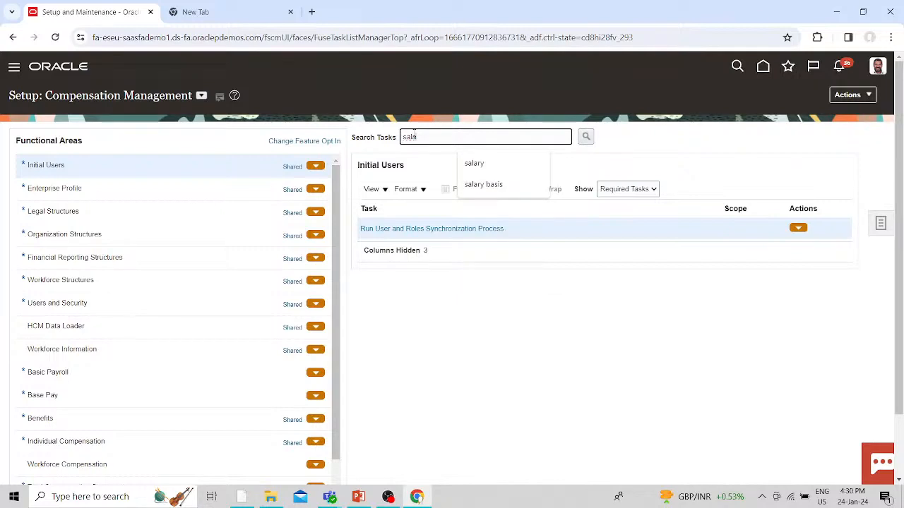
- Search tasks for 'salary' and open the Salary Basis setup page
text(ry)
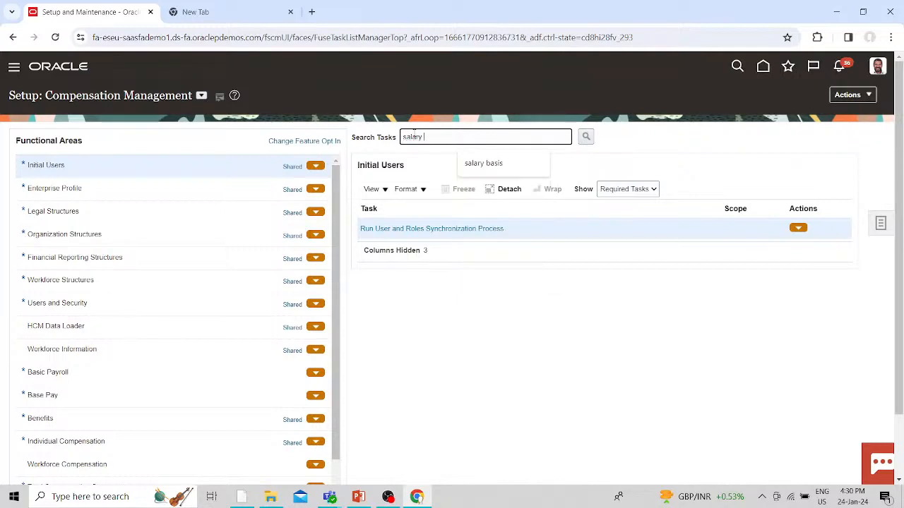
key(Return)
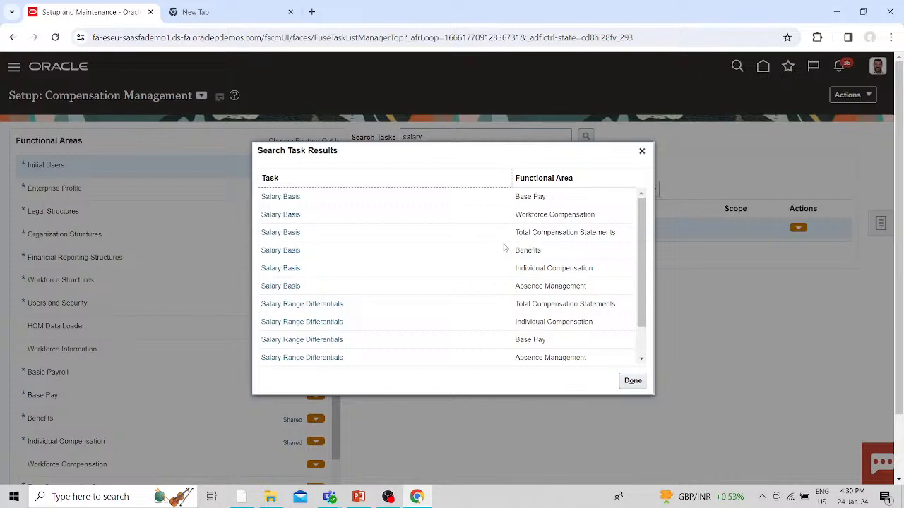
click(297, 197)
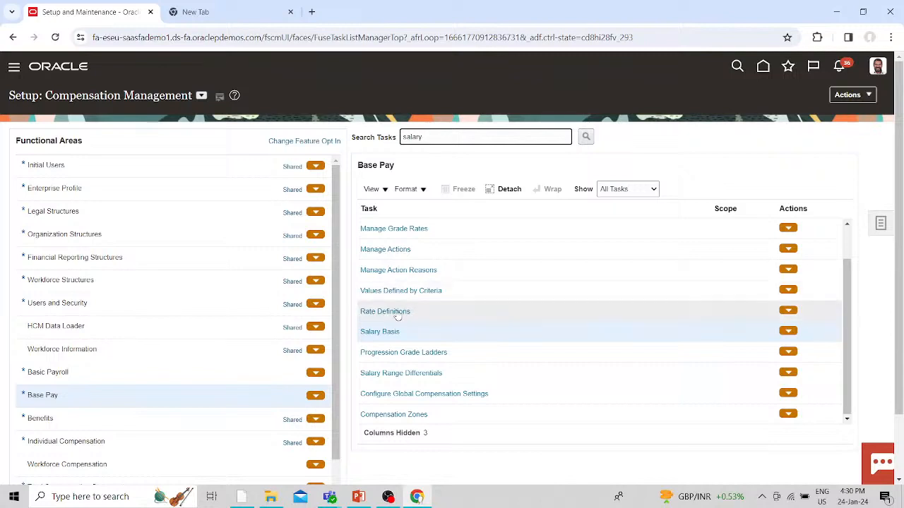
click(378, 334)
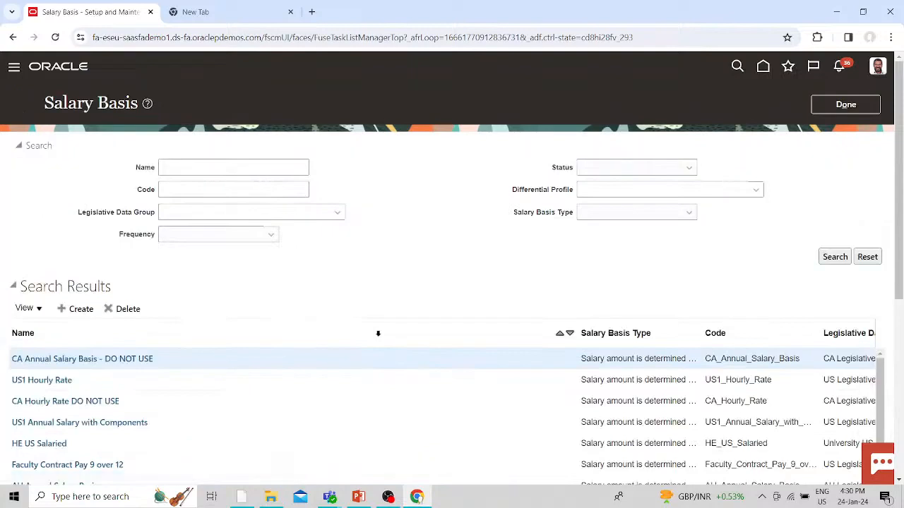
- Create a new salary basis named 'Fusion Monthly' (code Fusion_Monthly_)
click(74, 310)
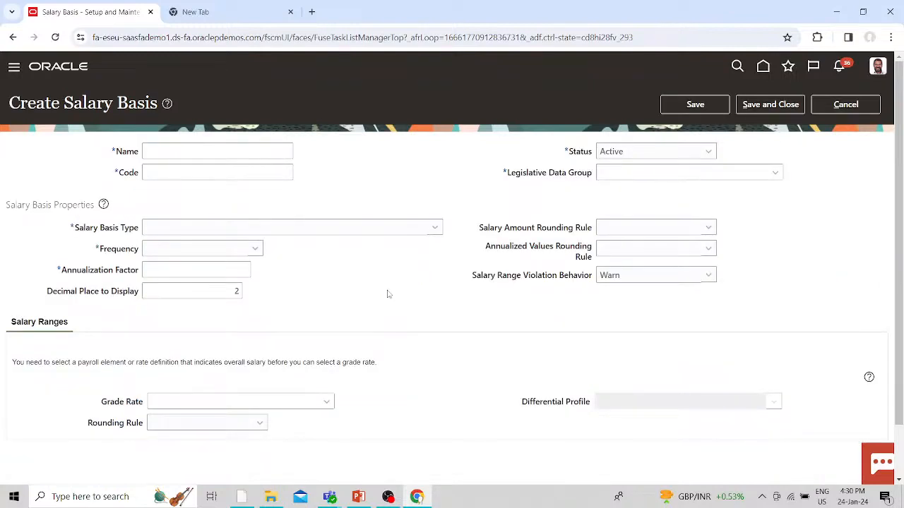
click(164, 144)
text(us)
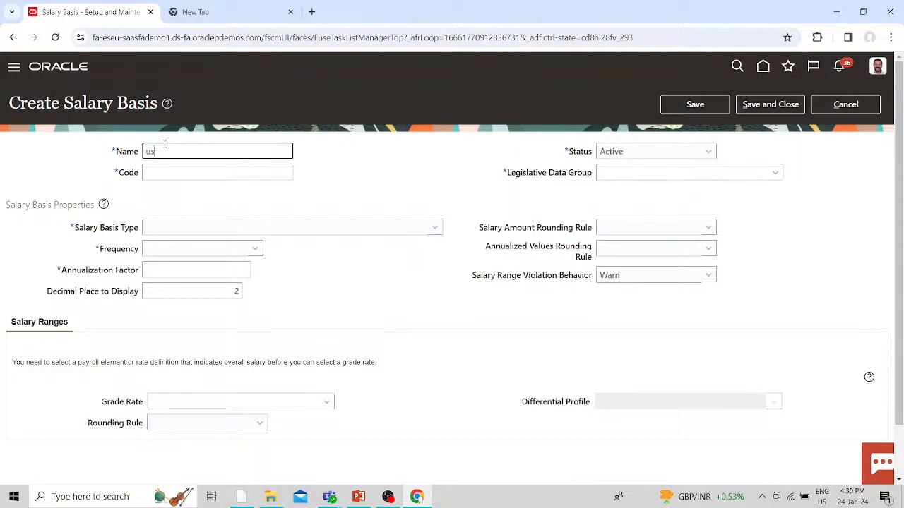
text(ion)
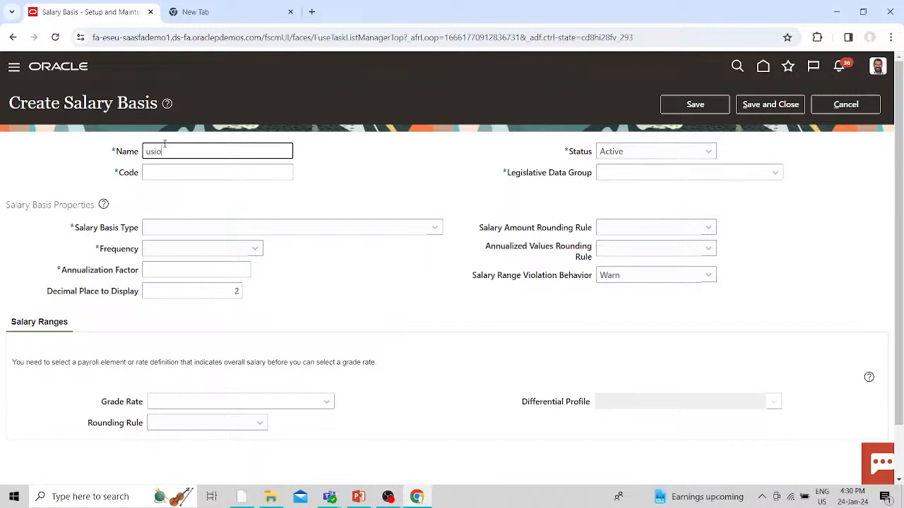
key(BackSpace)
key(BackSpace)
key(BackSpace)
key(BackSpace)
text(Fusion)
click(318, 181)
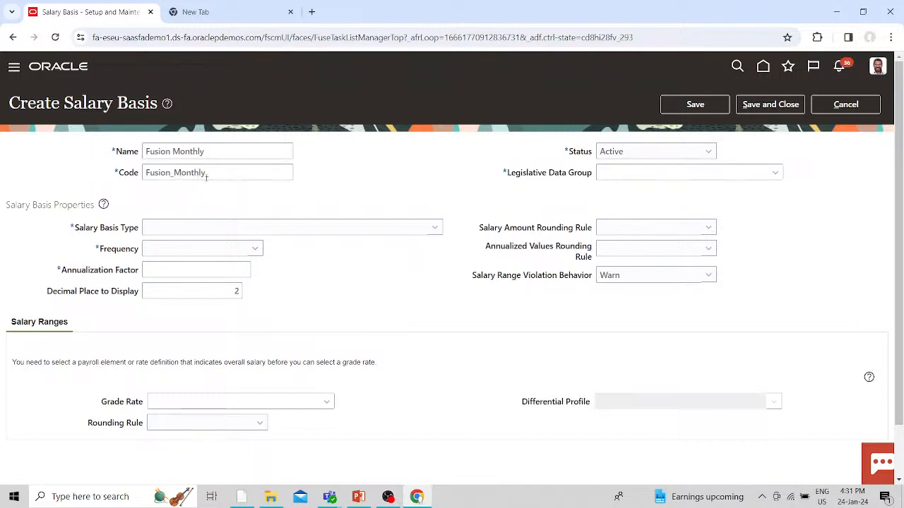
click(212, 152)
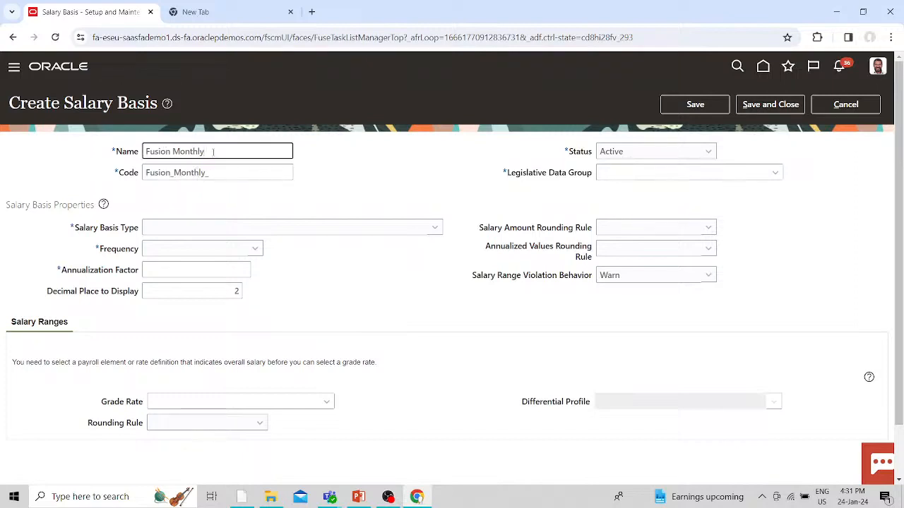
click(352, 193)
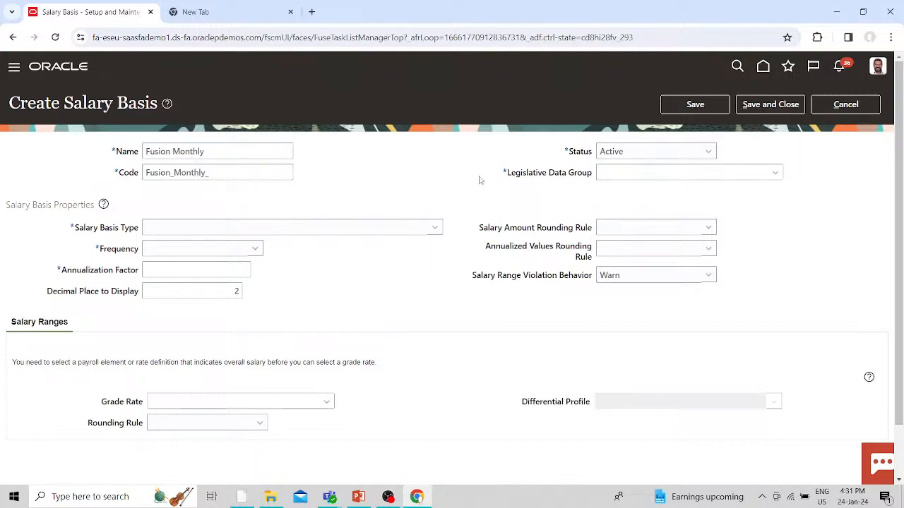
- Set the Legislative Data Group to US Legislative Data Group
click(776, 173)
click(632, 170)
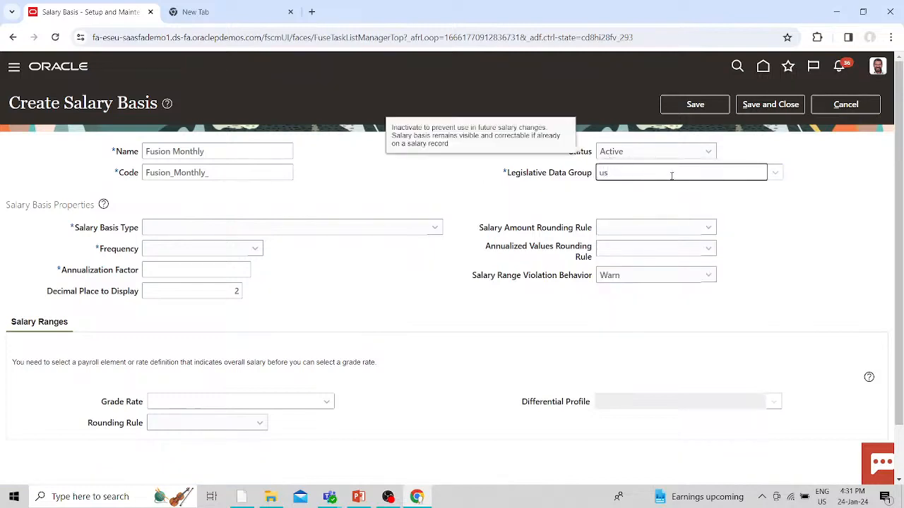
click(775, 173)
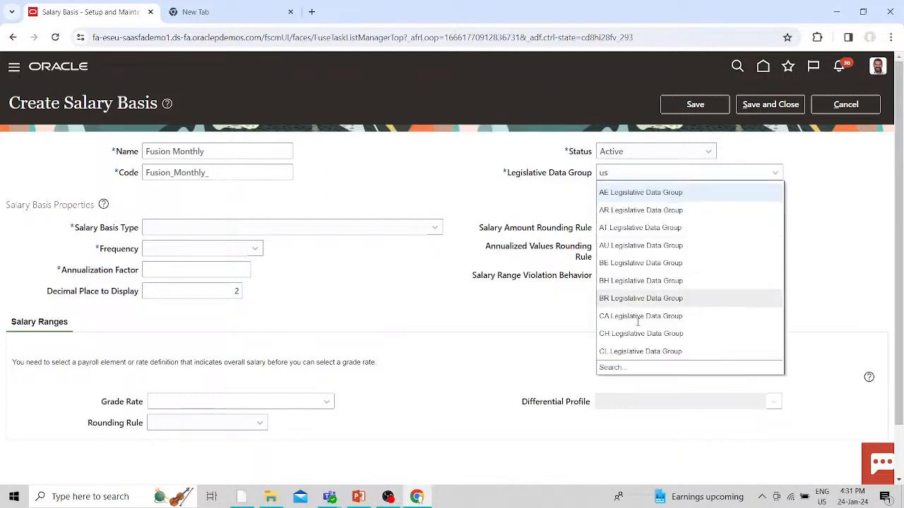
click(610, 368)
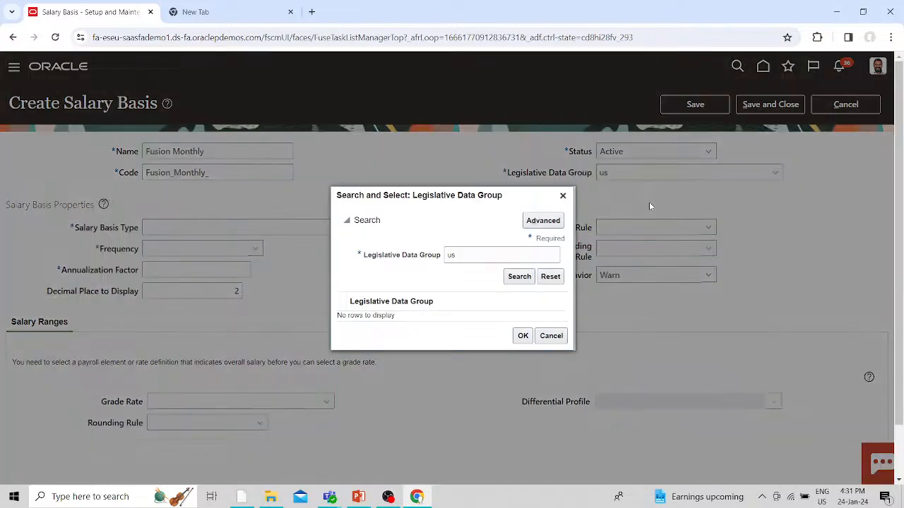
click(518, 276)
click(391, 315)
click(523, 335)
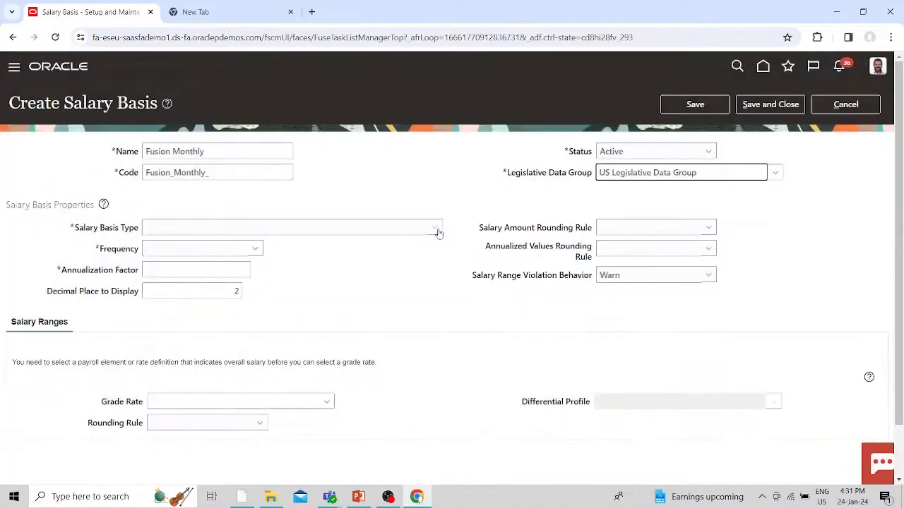
click(434, 229)
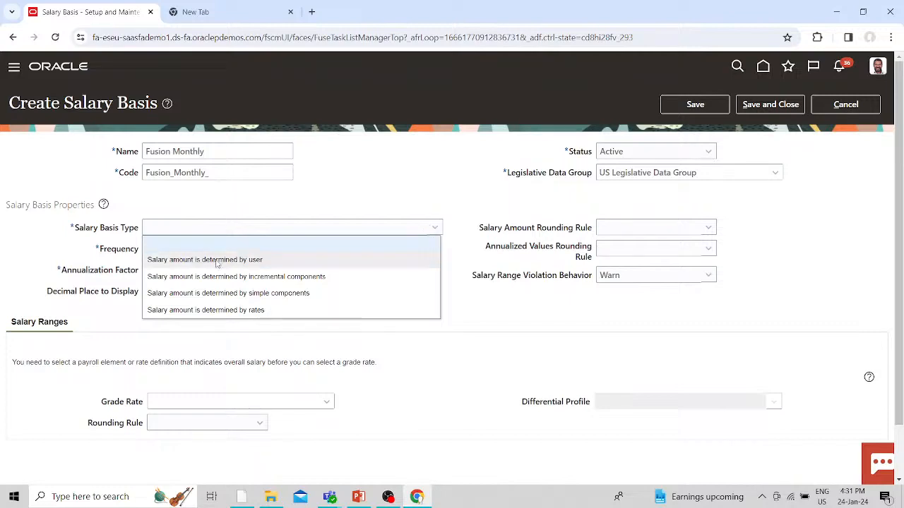
- Set the salary basis type to amount determined by incremental components
click(216, 261)
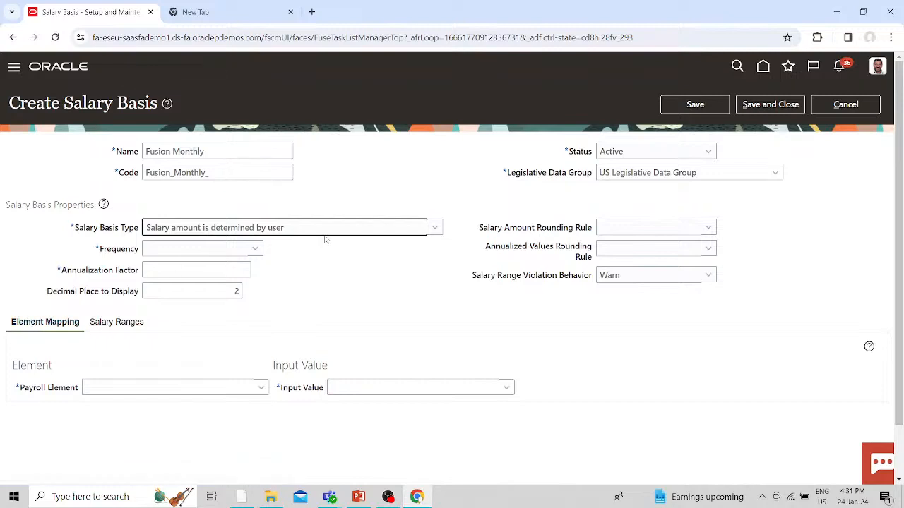
click(359, 228)
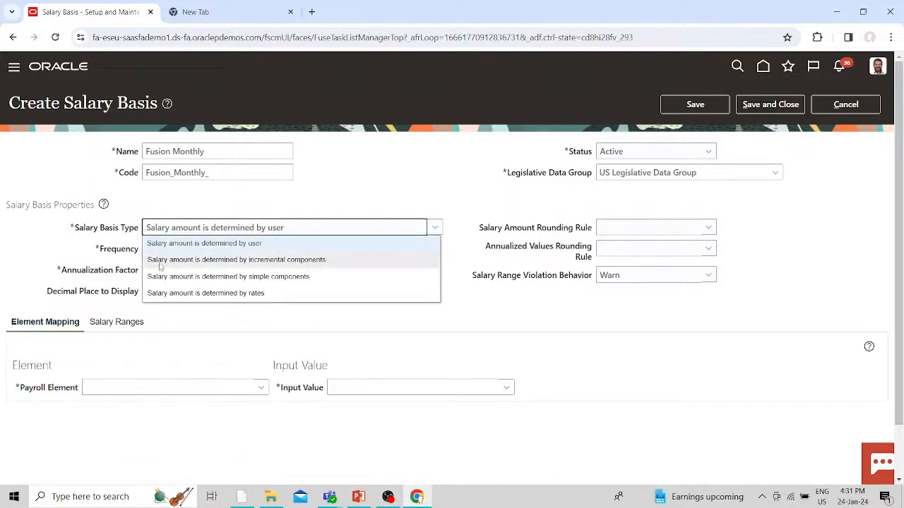
click(201, 260)
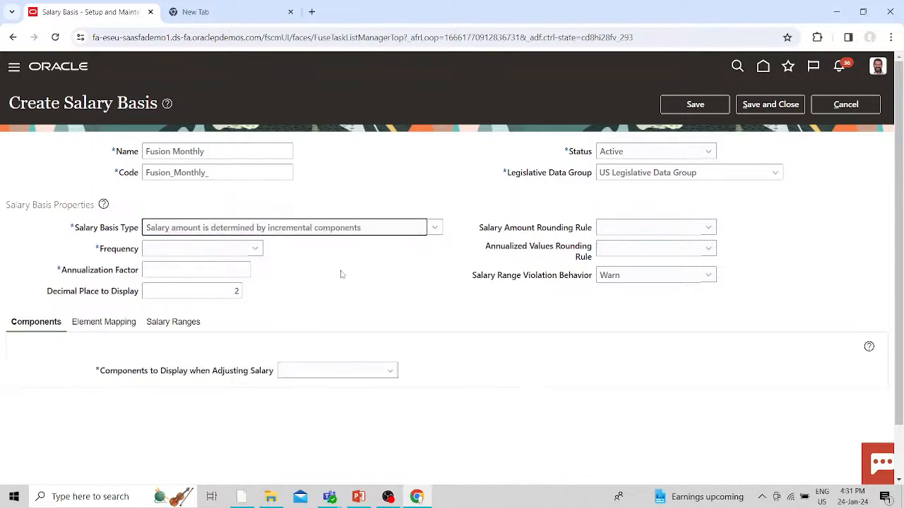
- Set components displayed when adjusting salary to 'Enable component selection during allocation'
click(355, 376)
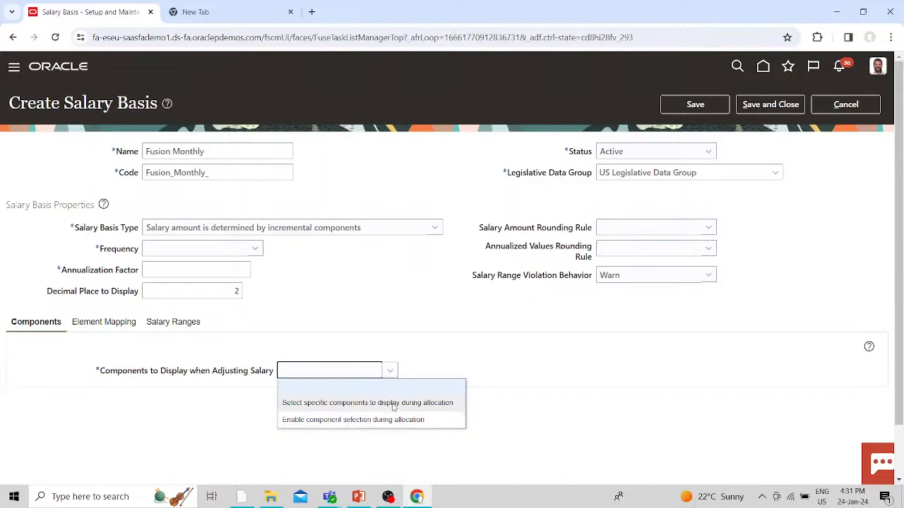
click(393, 403)
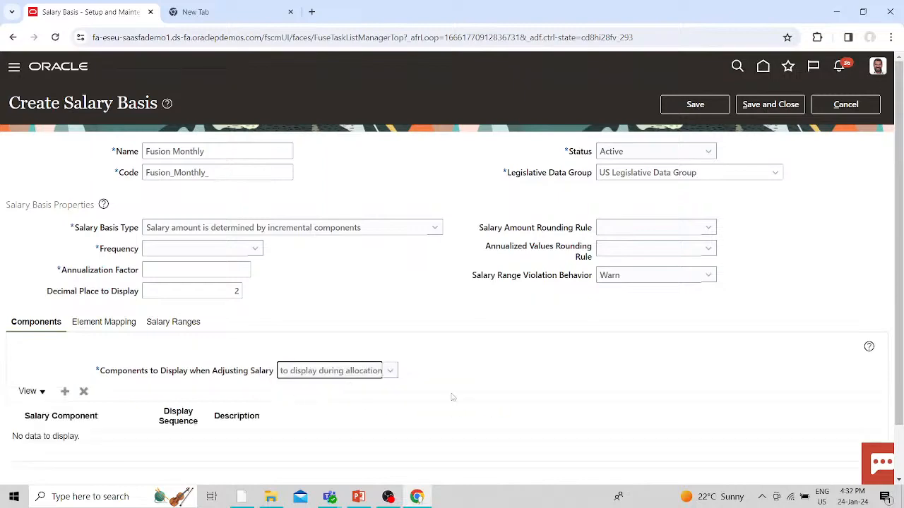
scroll(491, 363, down, 2)
click(66, 335)
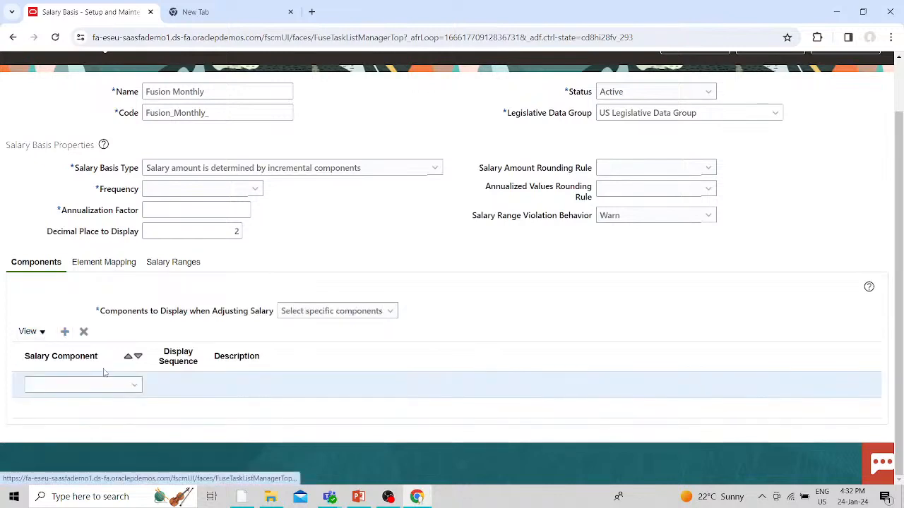
click(104, 388)
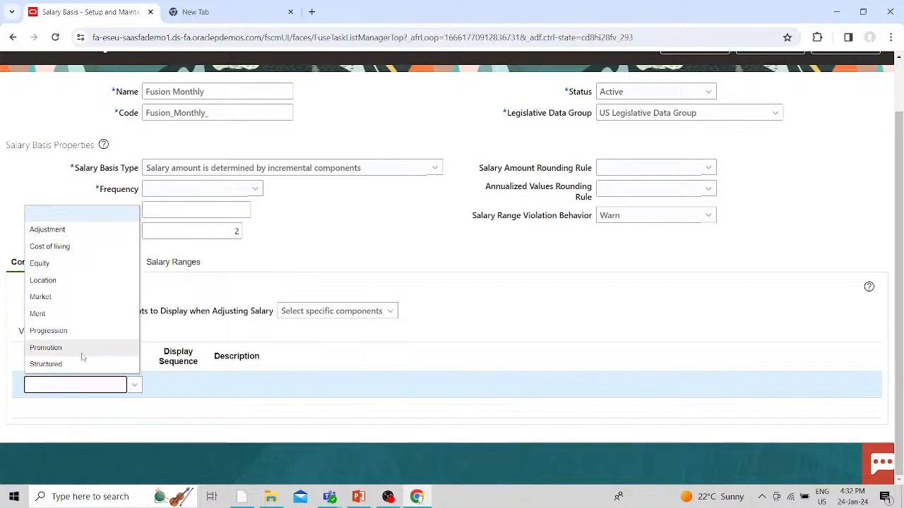
click(136, 385)
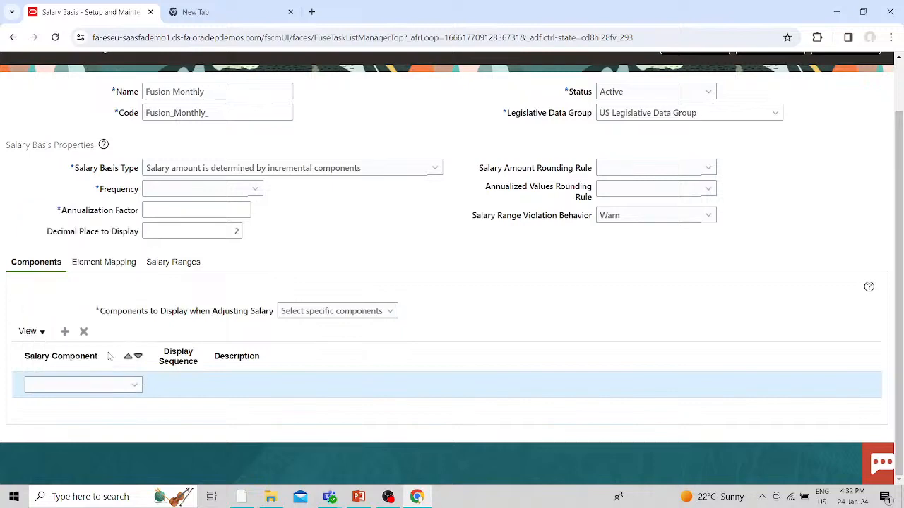
click(369, 311)
click(339, 359)
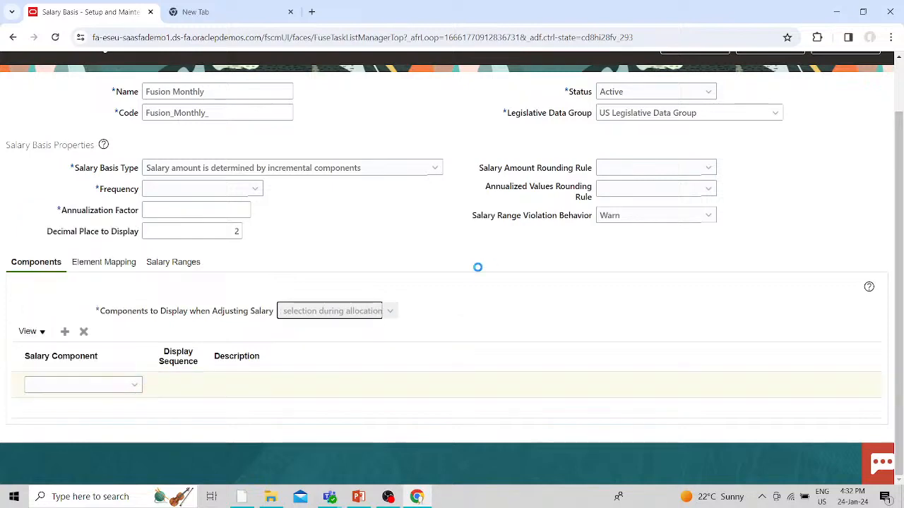
scroll(40, 345, down, 3)
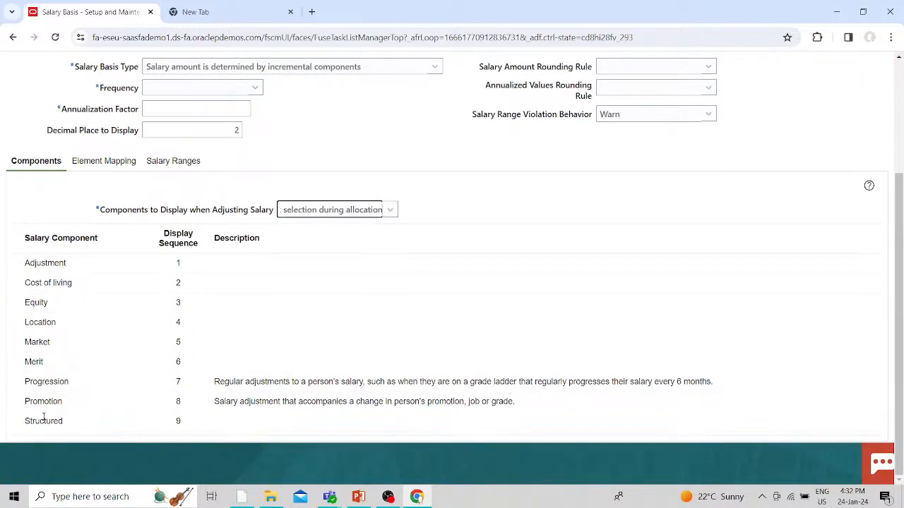
click(385, 211)
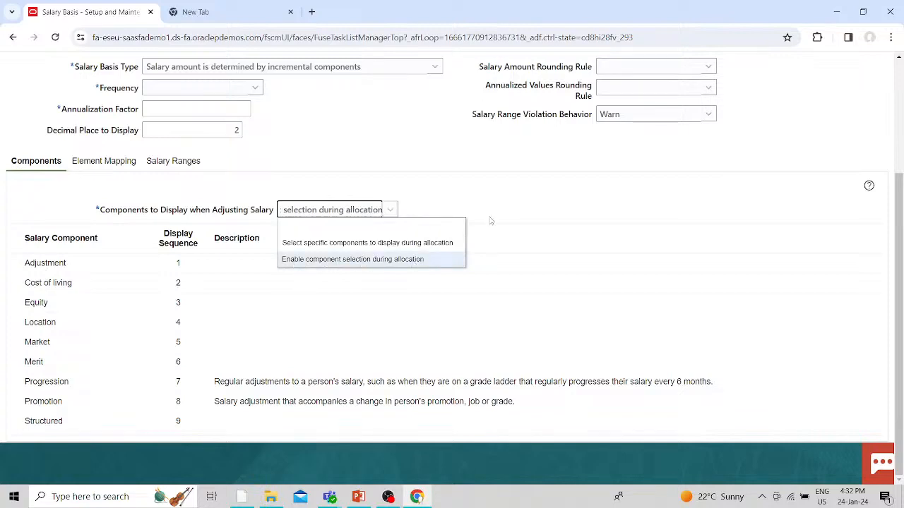
scroll(490, 221, up, 5)
click(395, 228)
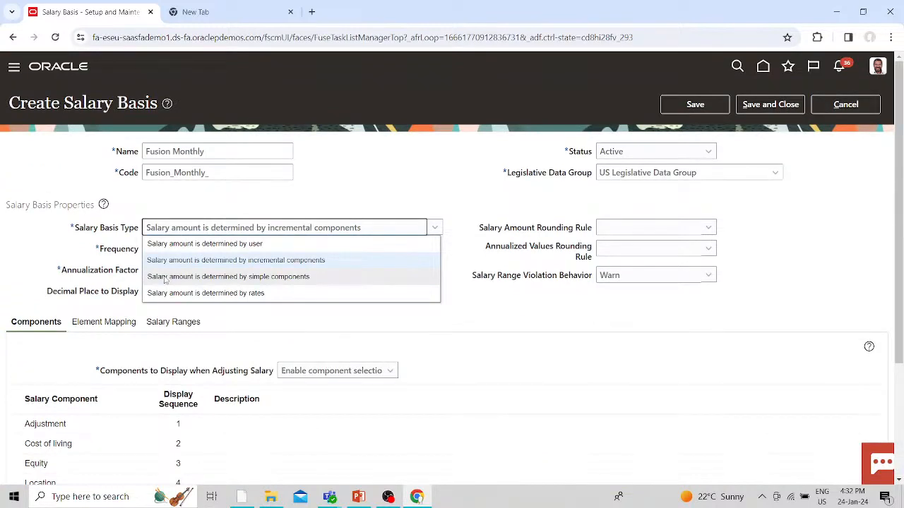
click(166, 280)
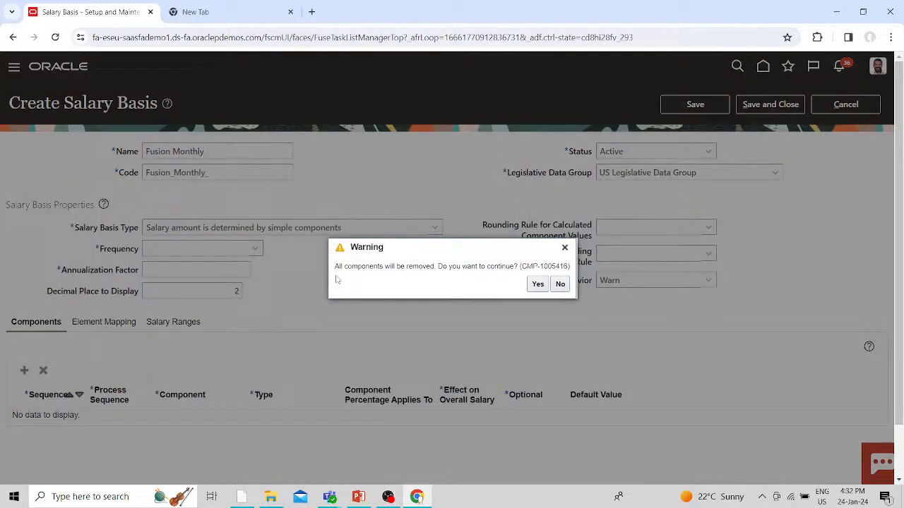
click(537, 285)
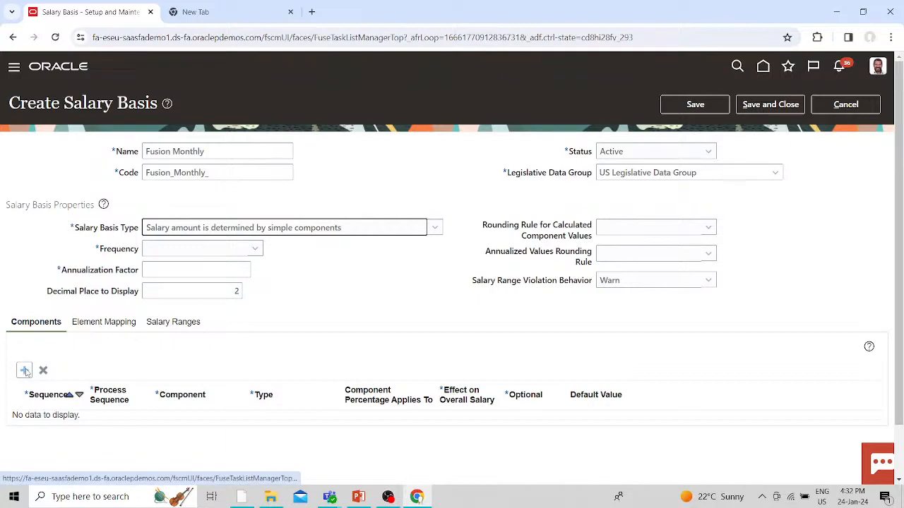
click(435, 229)
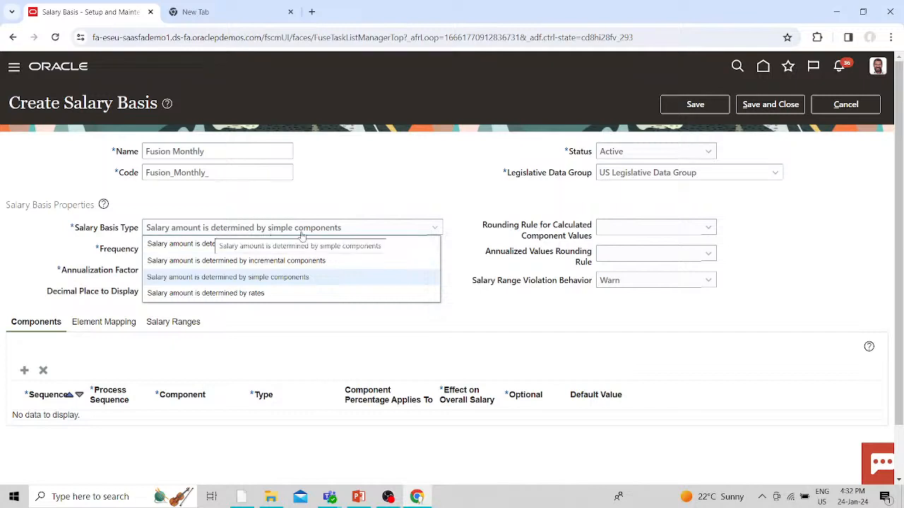
click(169, 295)
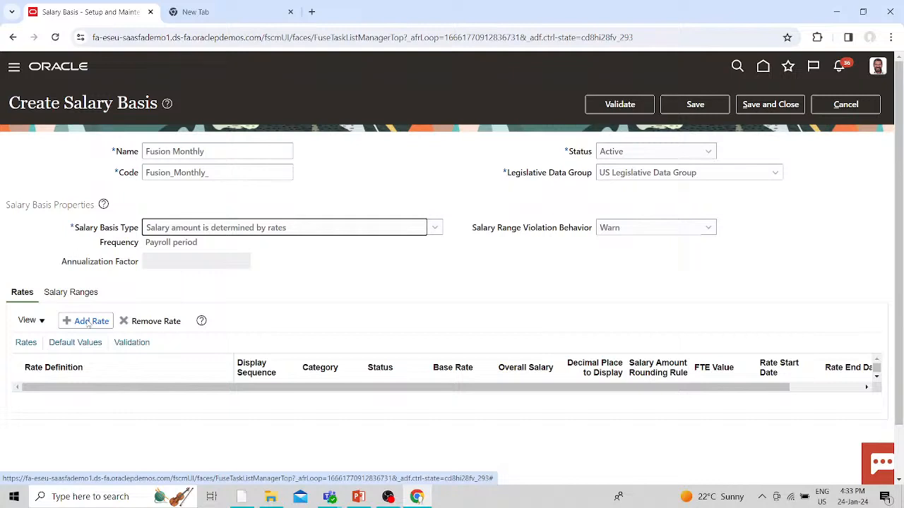
click(87, 323)
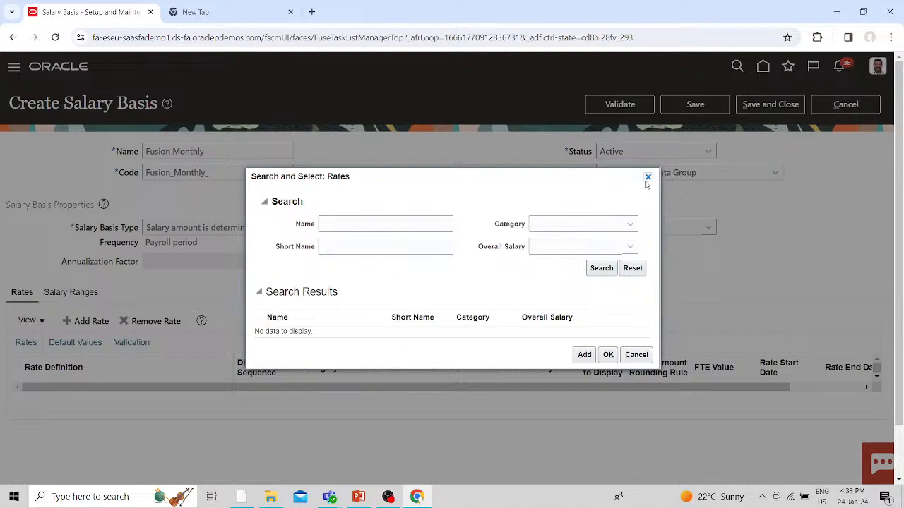
click(600, 267)
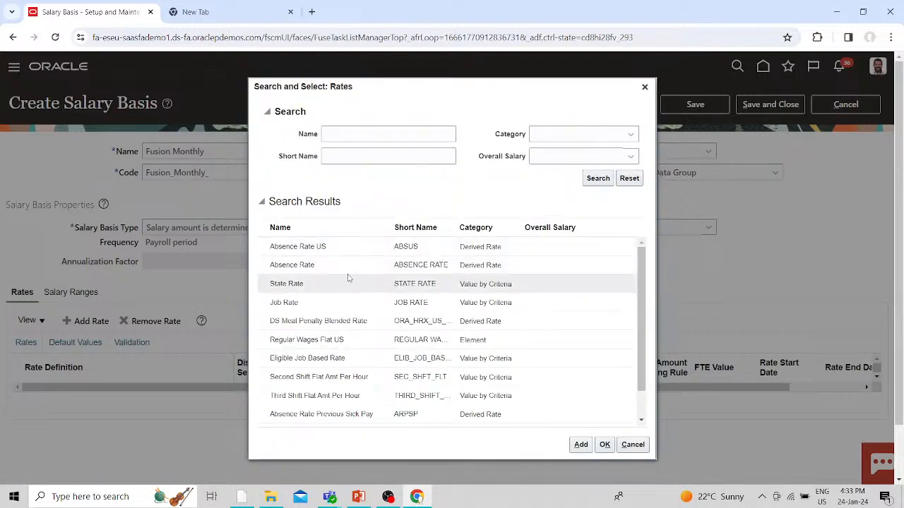
scroll(344, 279, down, 3)
scroll(327, 250, down, 5)
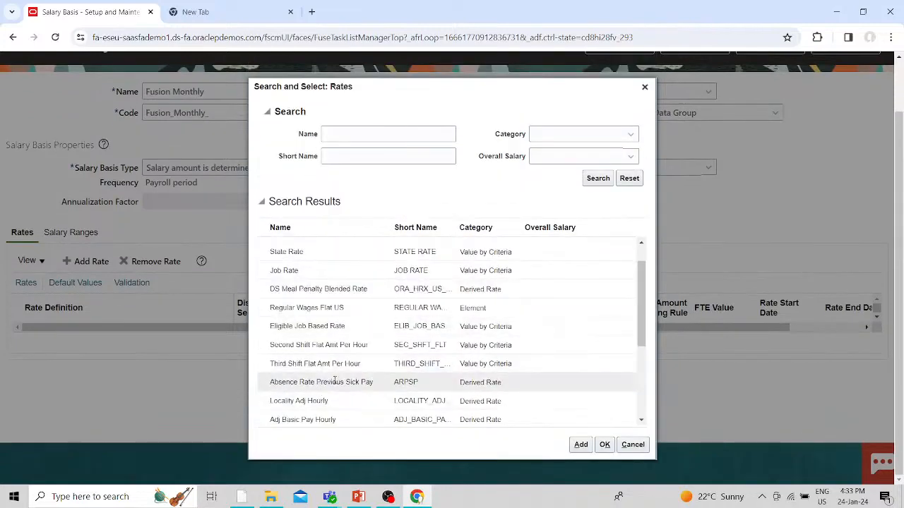
click(644, 87)
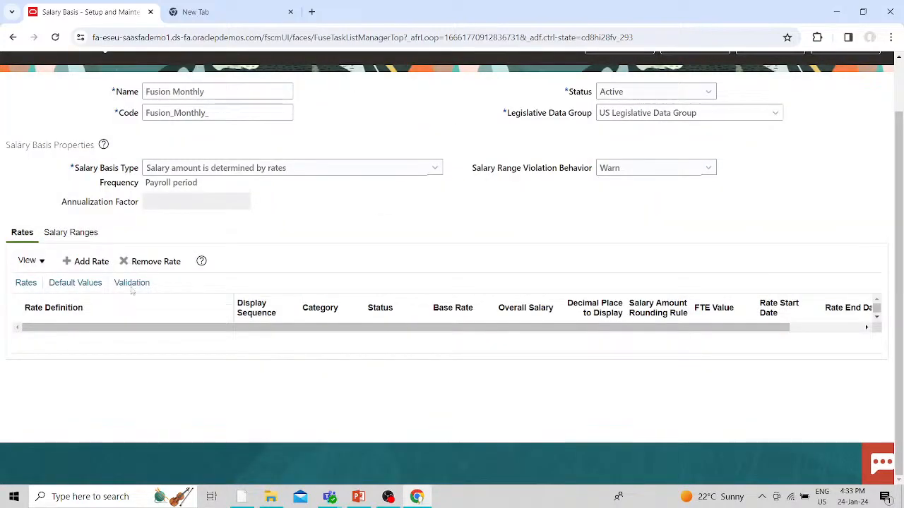
- Base the salary on simple components with Monthly frequency, annualization factor 12.00
click(406, 168)
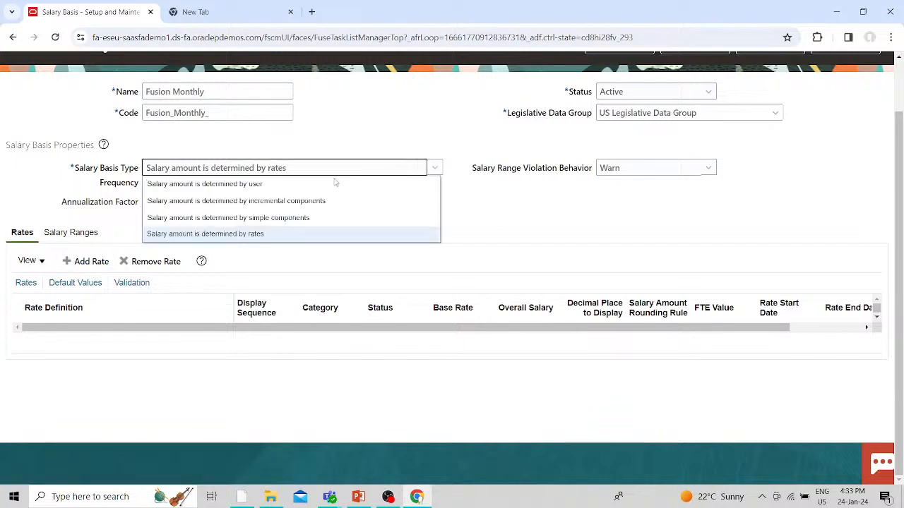
click(211, 219)
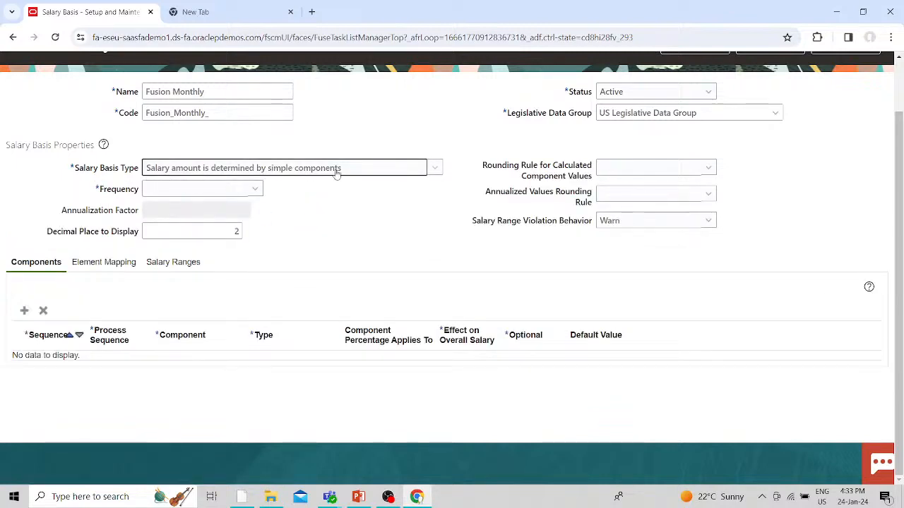
click(245, 193)
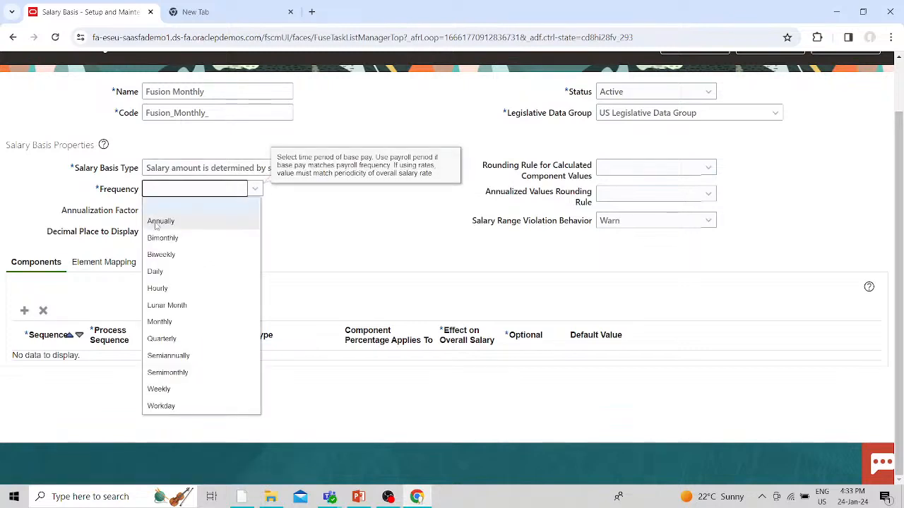
click(178, 322)
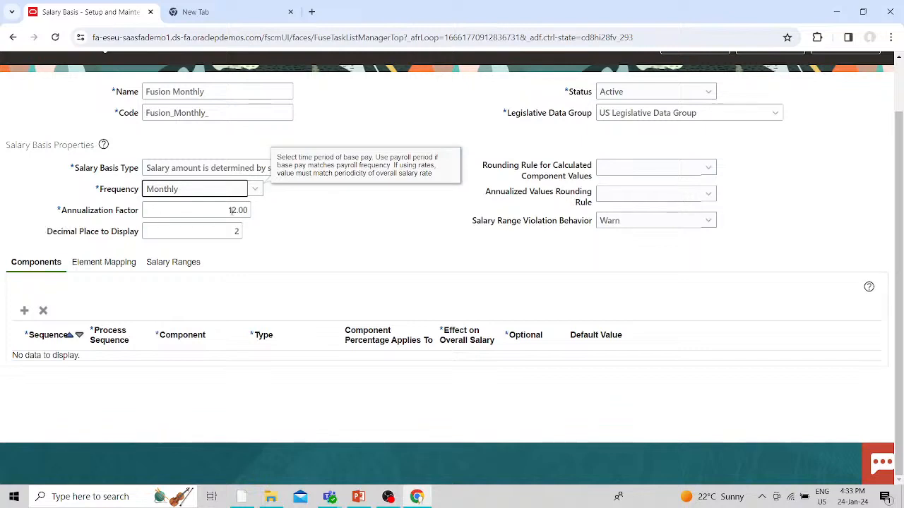
click(255, 189)
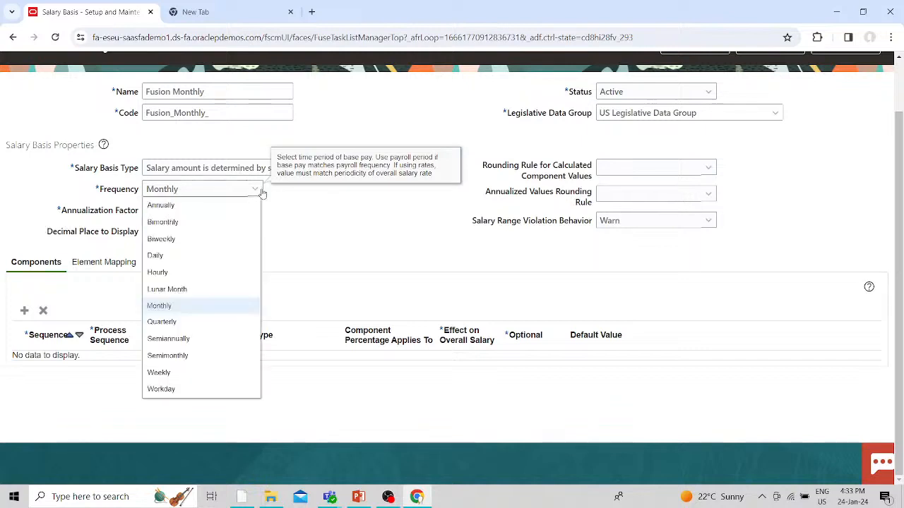
click(162, 374)
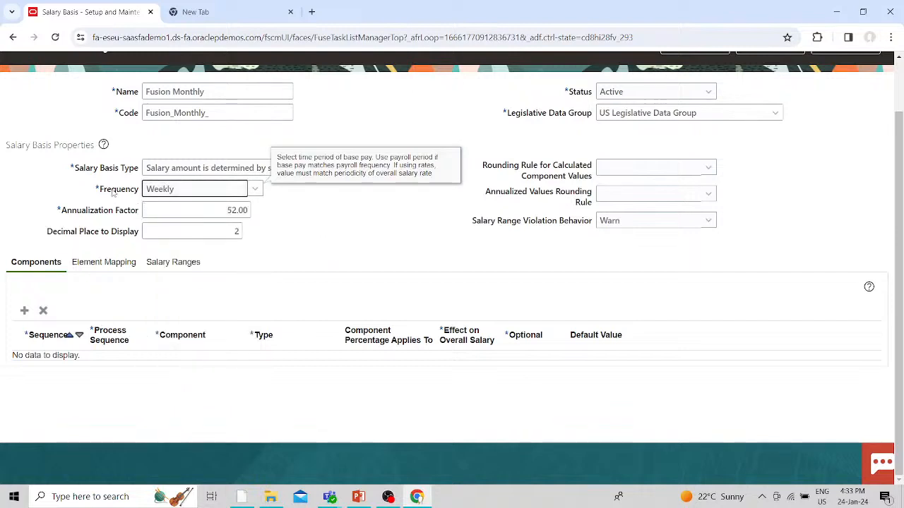
click(255, 189)
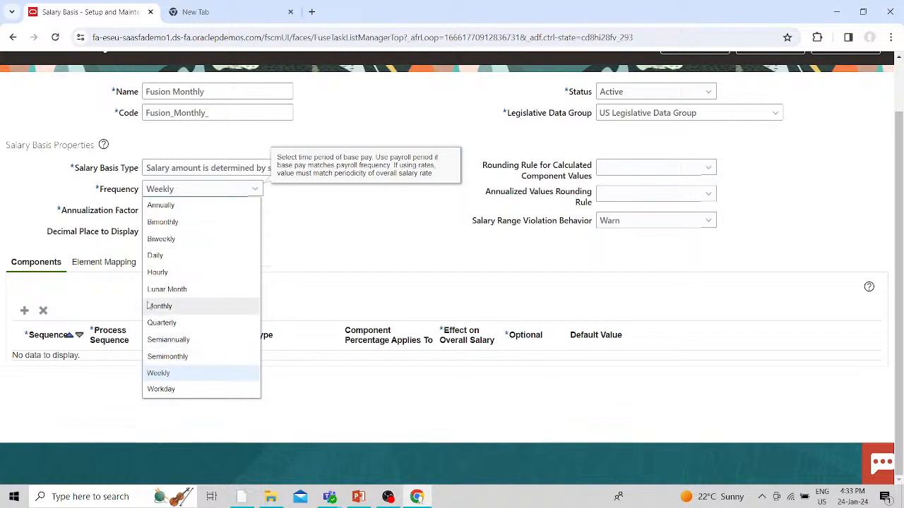
click(173, 306)
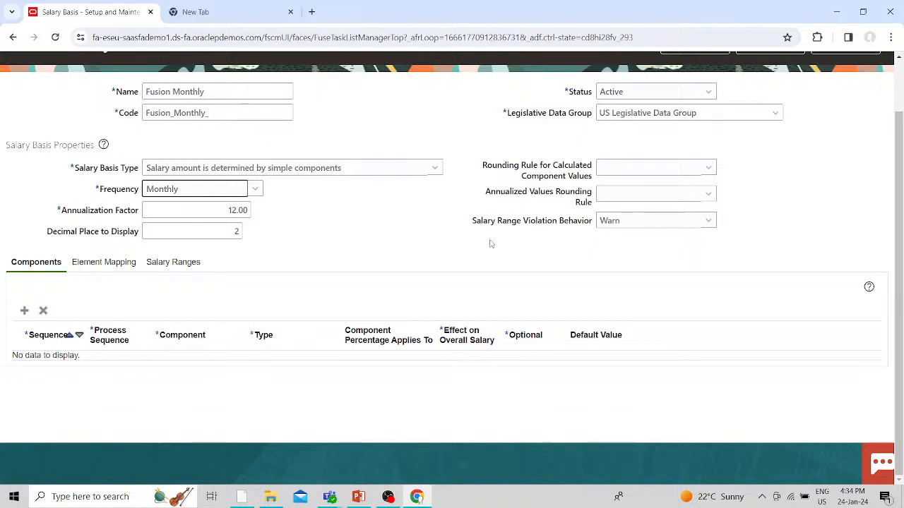
- Keep Salary Range Violation Behavior at Warn and add a blank component row
scroll(489, 243, up, 1)
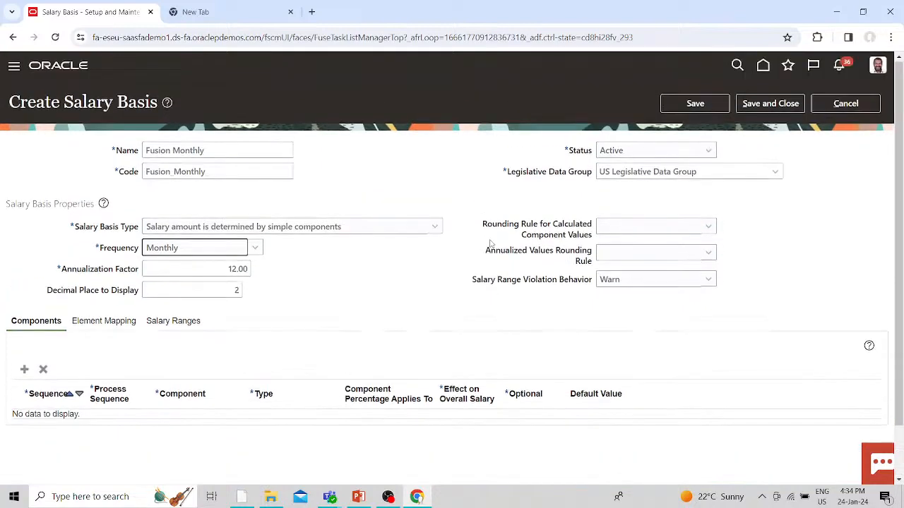
click(625, 281)
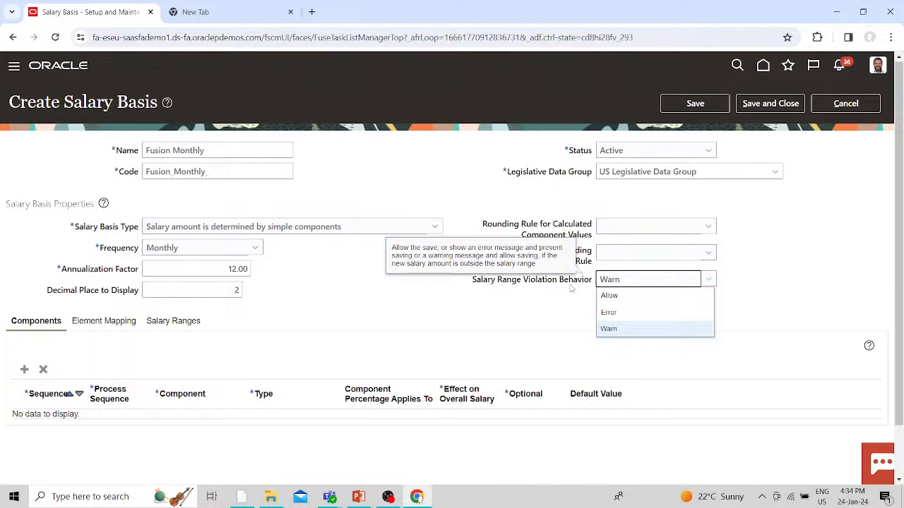
click(609, 329)
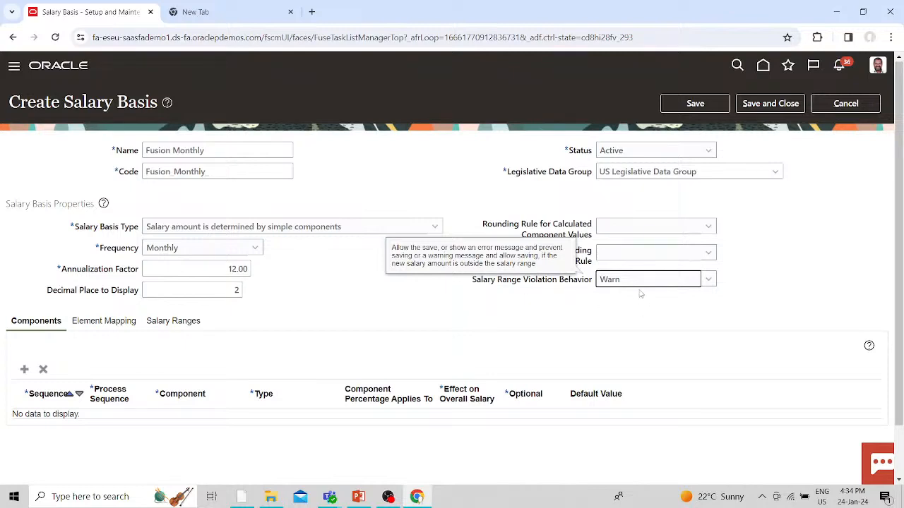
click(24, 369)
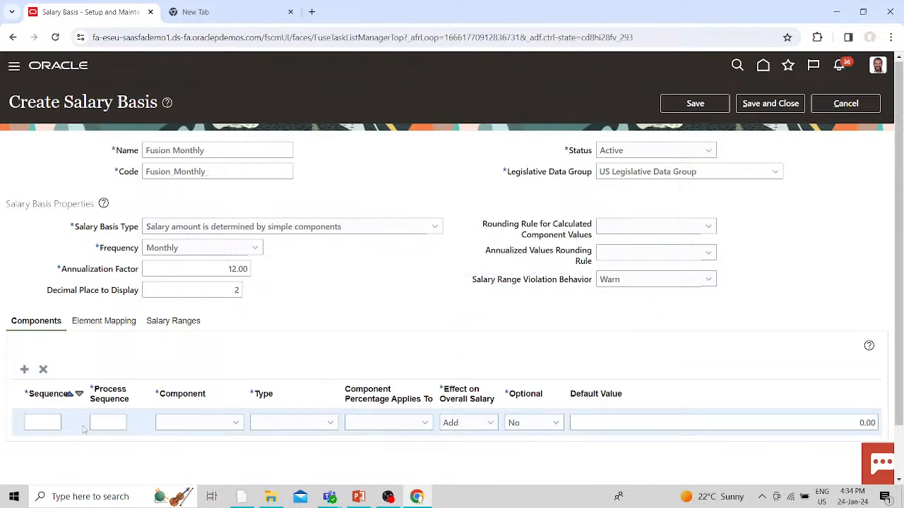
- Give the new component row sequence 10 and component Basic salary
click(49, 421)
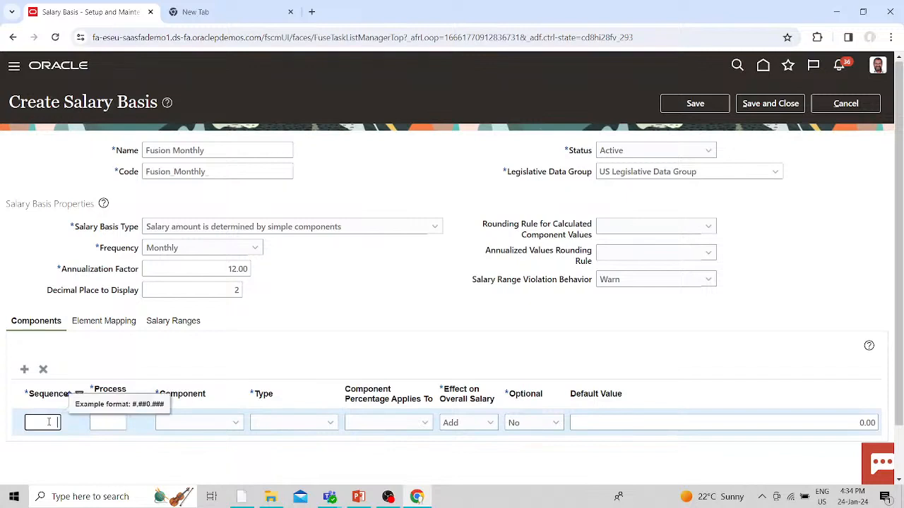
text(10)
click(106, 451)
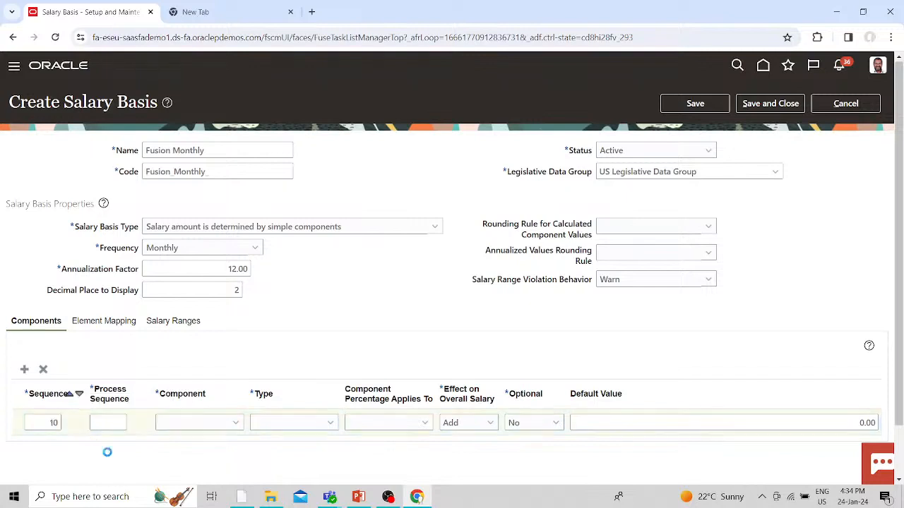
click(238, 423)
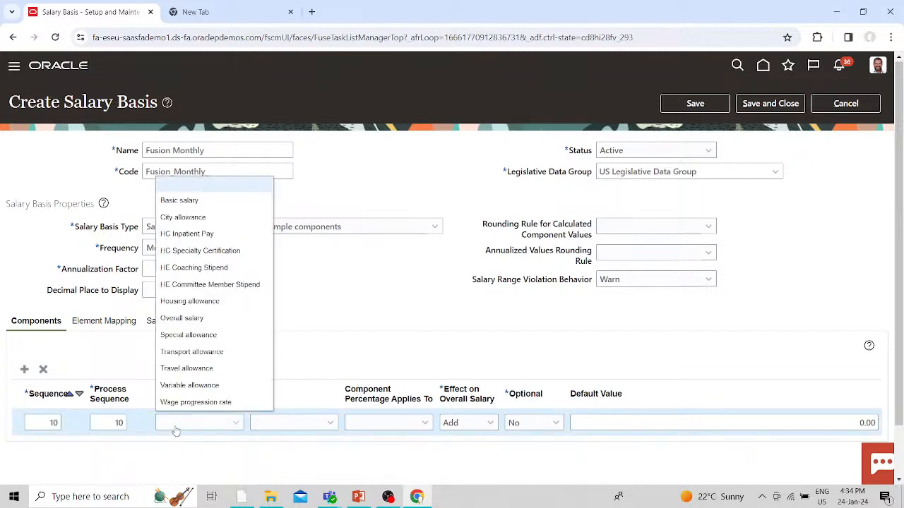
click(198, 202)
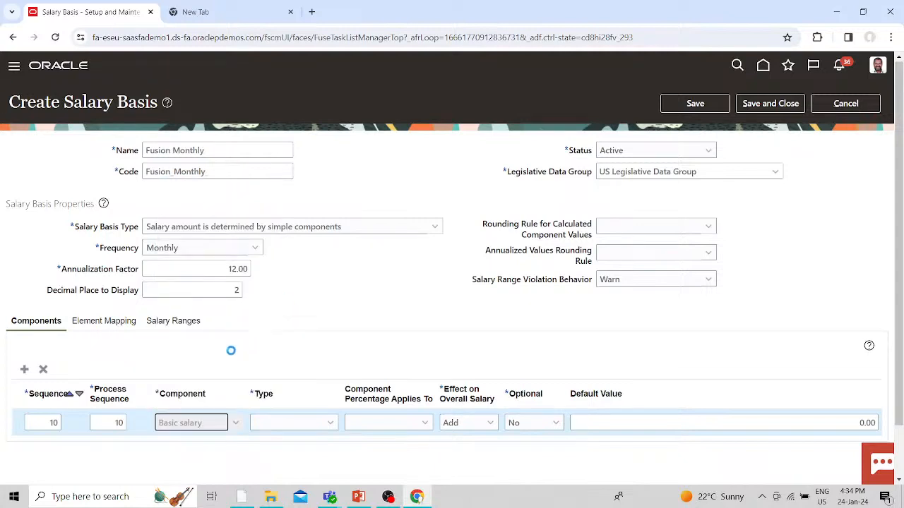
- Set Basic salary's type to User enters amount, keeping its effect as Add
click(318, 423)
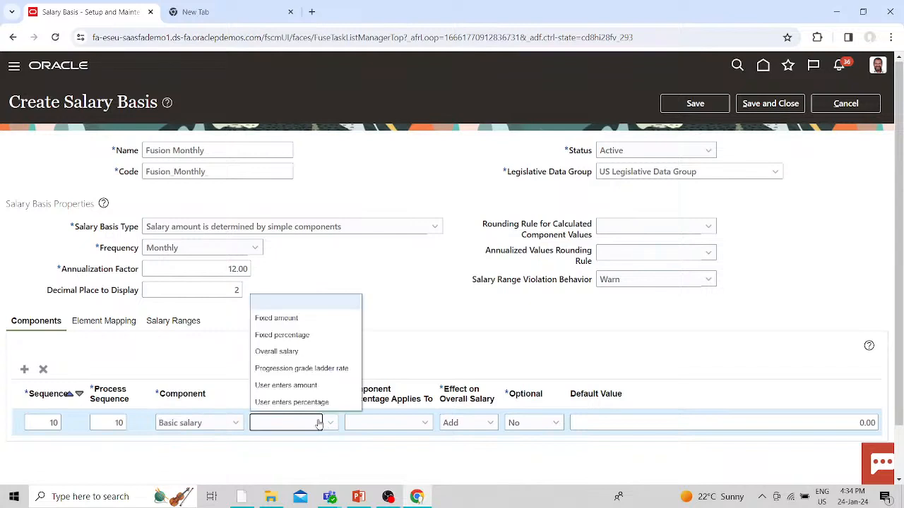
click(291, 386)
click(330, 424)
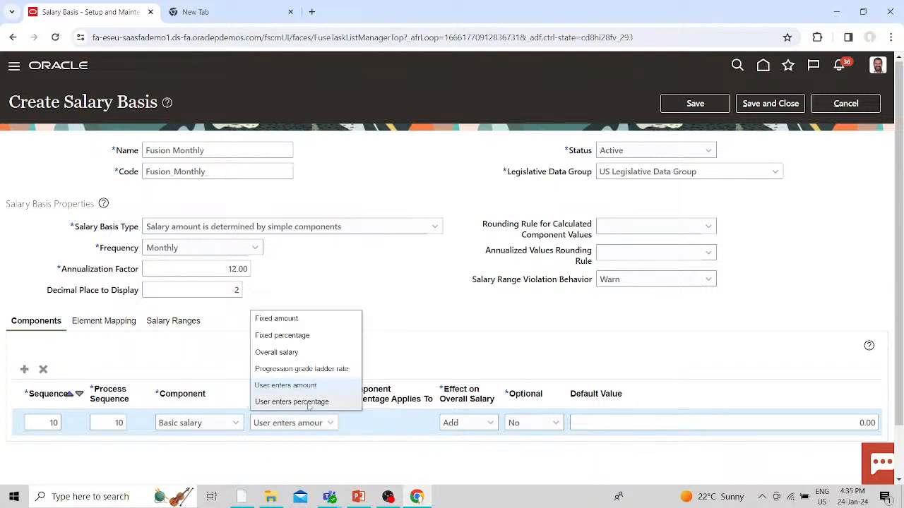
click(350, 444)
click(329, 424)
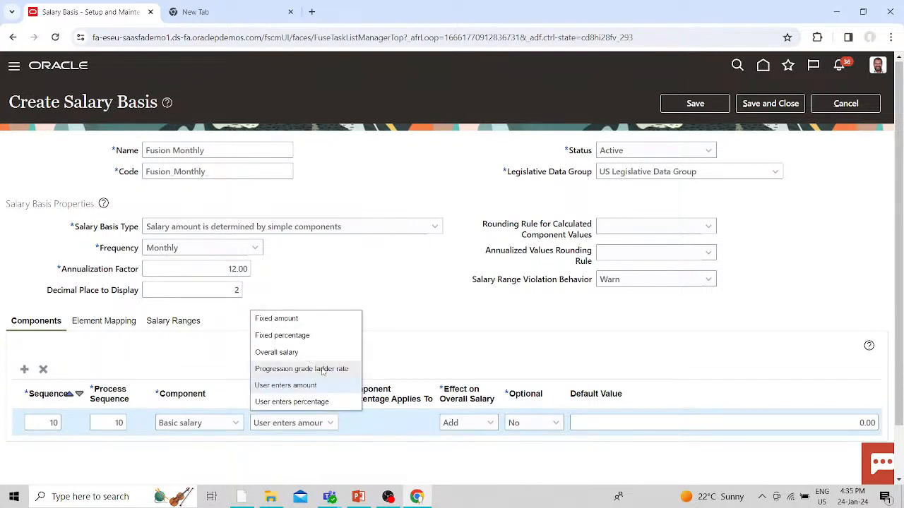
click(405, 462)
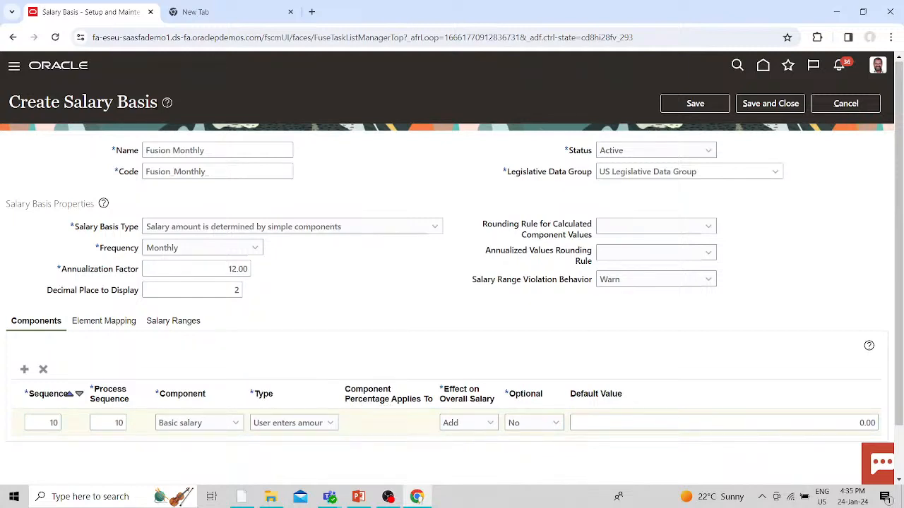
click(490, 423)
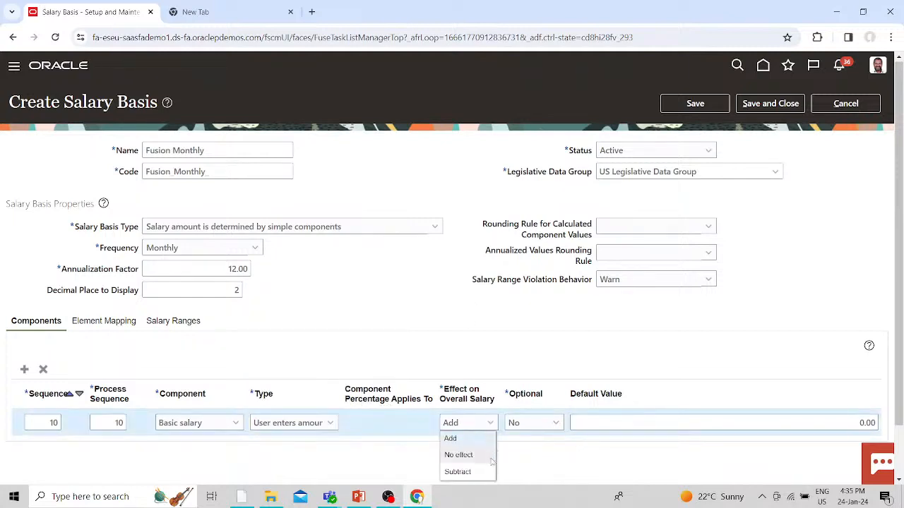
click(573, 463)
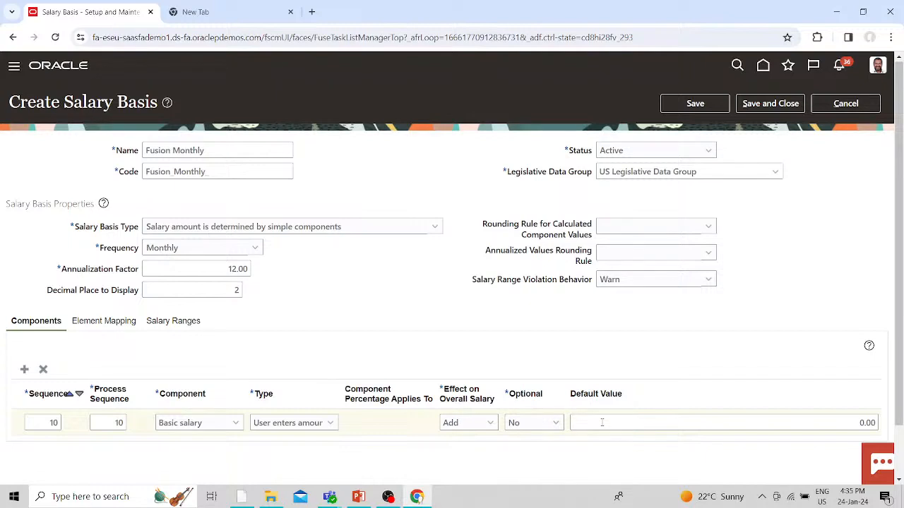
click(19, 370)
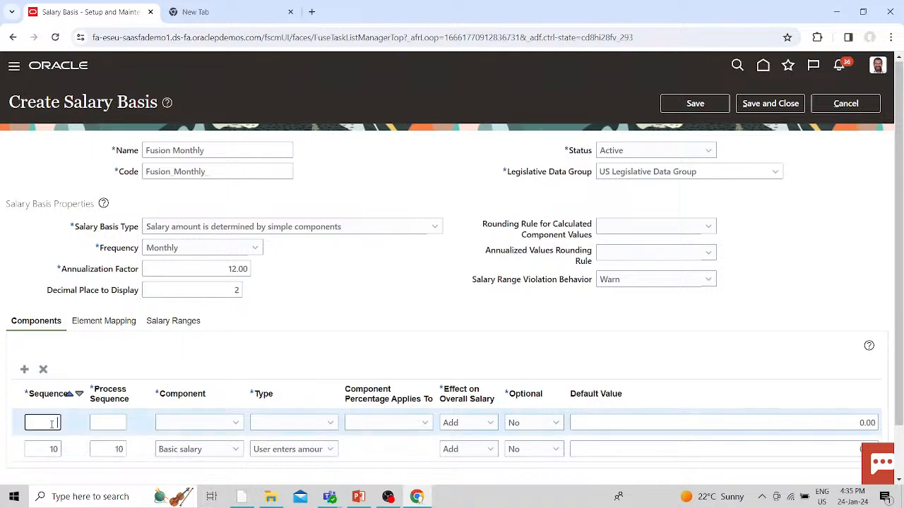
- Add Housing allowance at sequence 20 as a user-entered percentage of Basic salary
text(20)
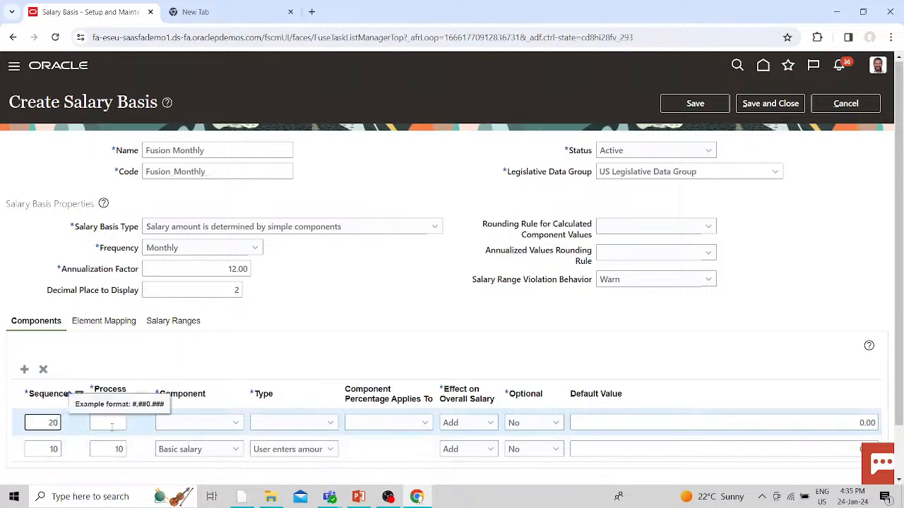
click(230, 429)
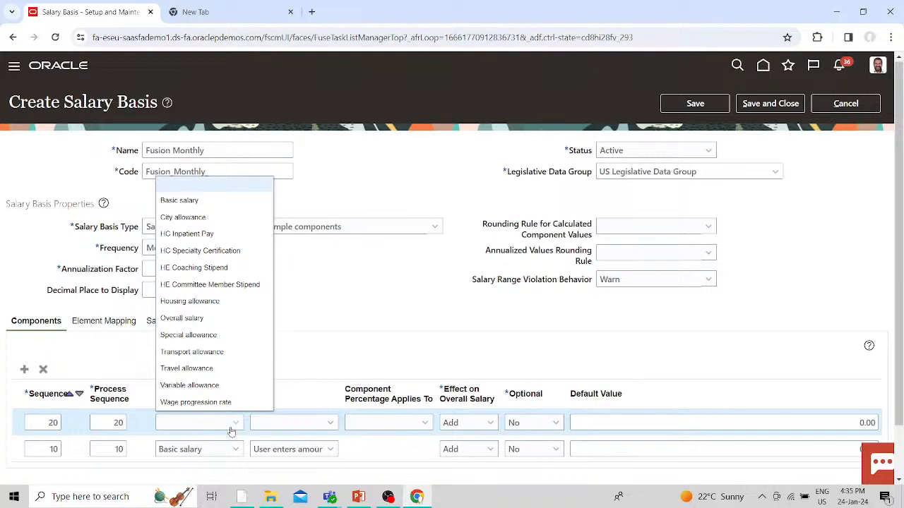
click(189, 301)
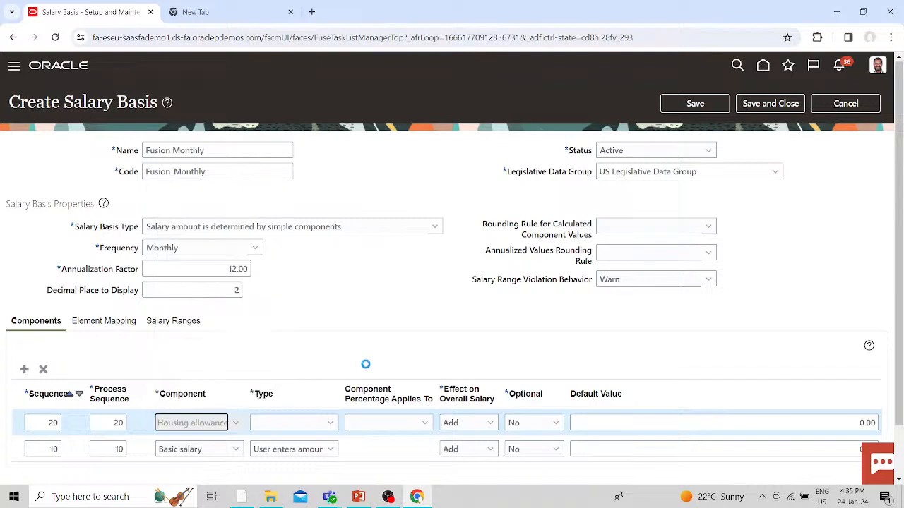
click(331, 424)
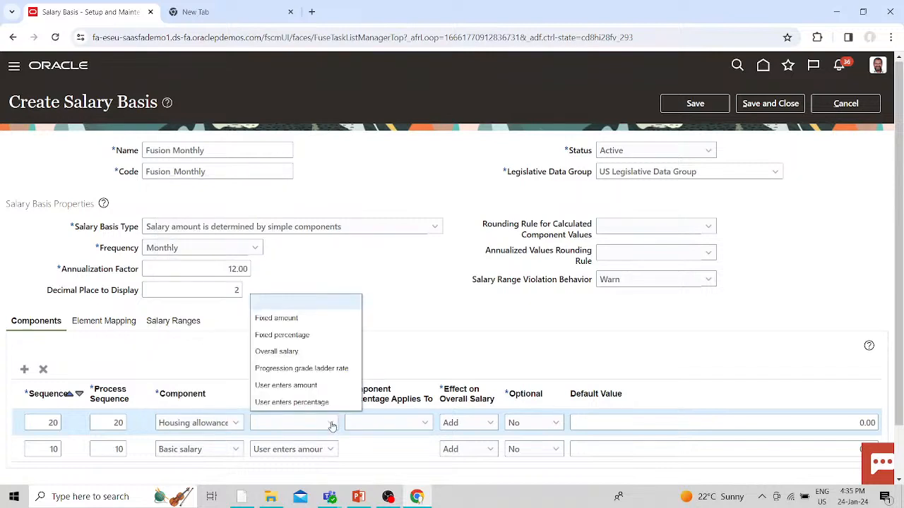
click(302, 402)
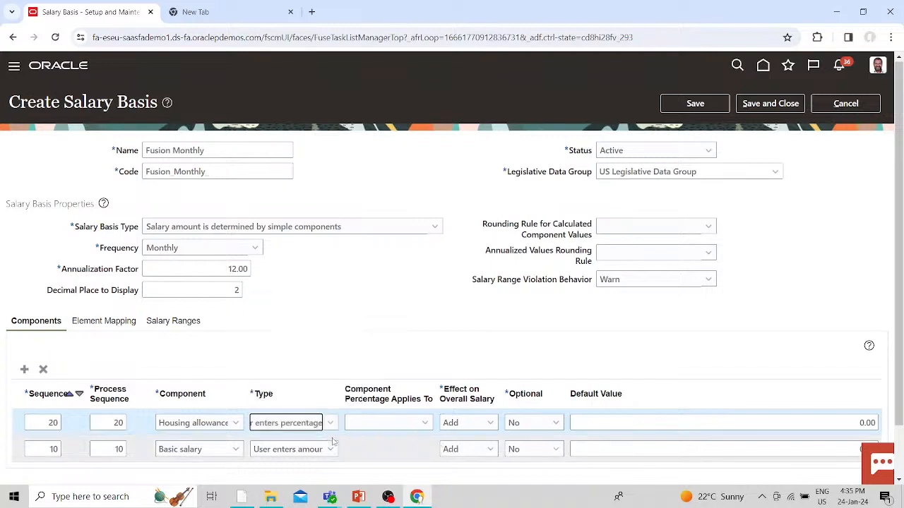
click(403, 424)
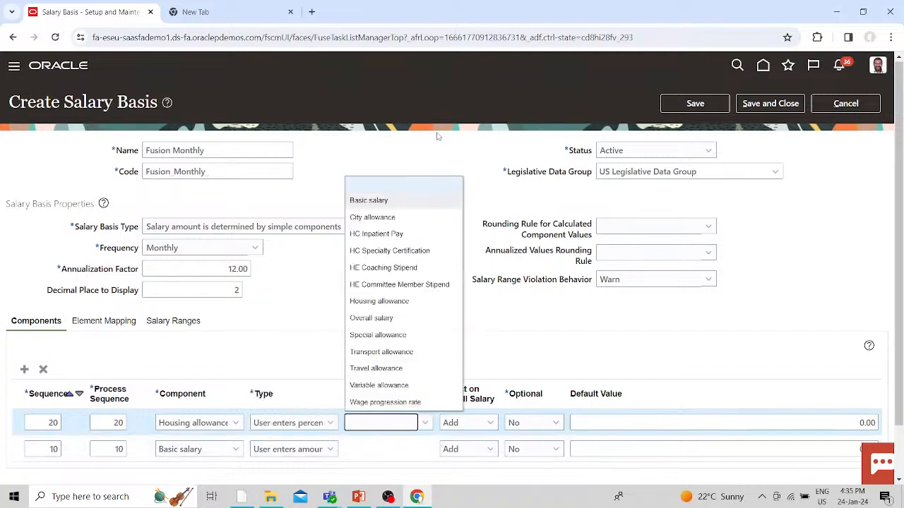
click(384, 201)
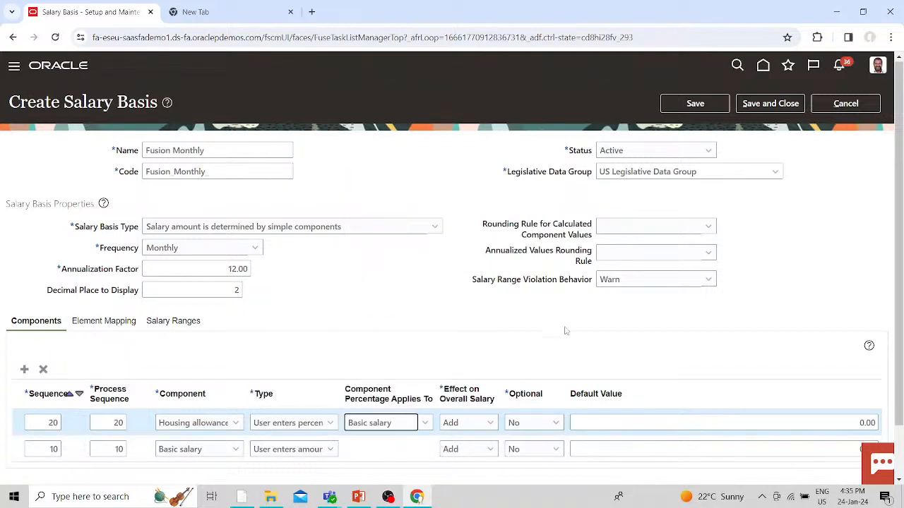
- Add City allowance at sequence 30 as a user-entered percentage of Basic salary
click(24, 369)
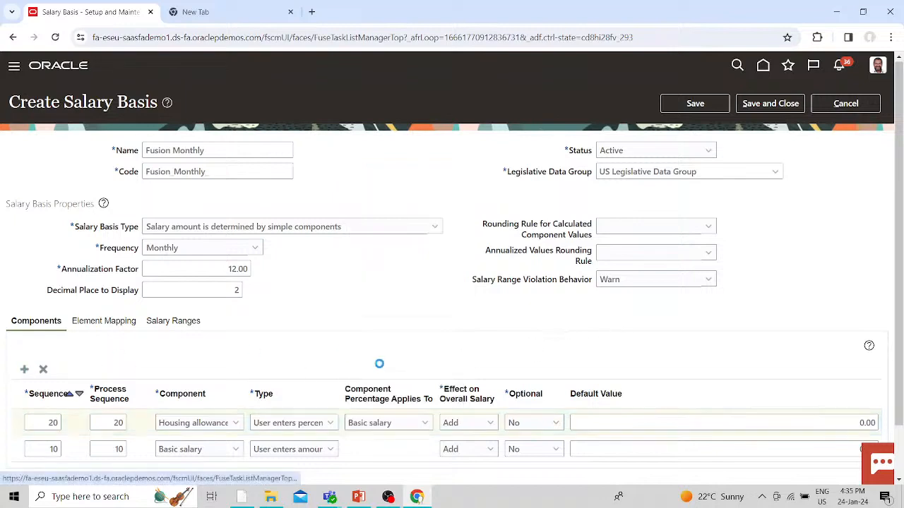
click(43, 423)
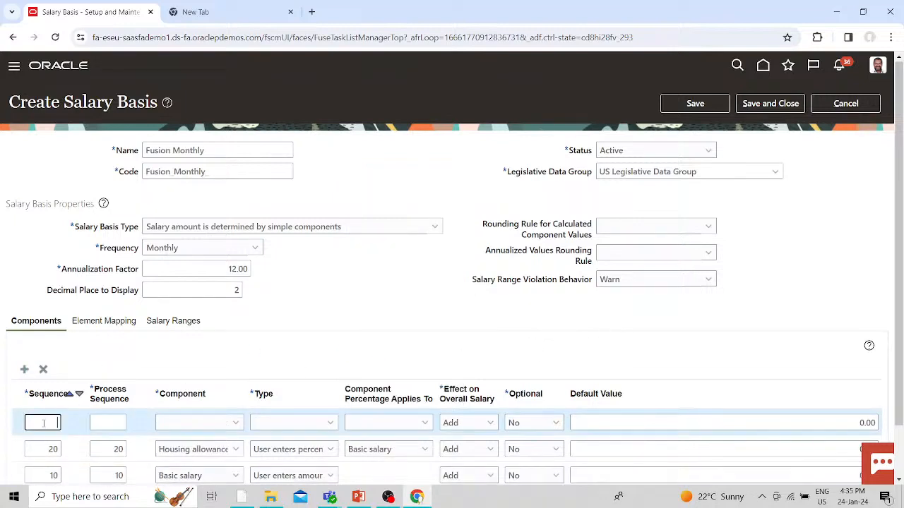
text(30)
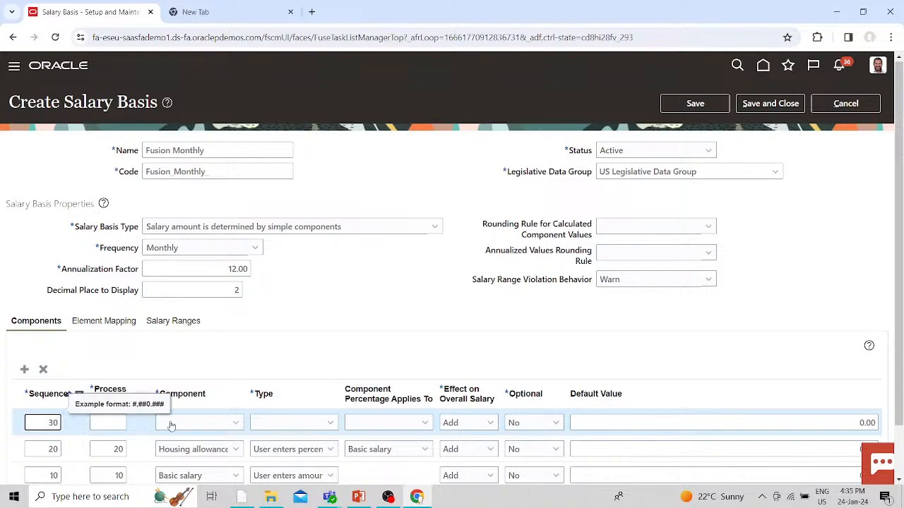
click(211, 426)
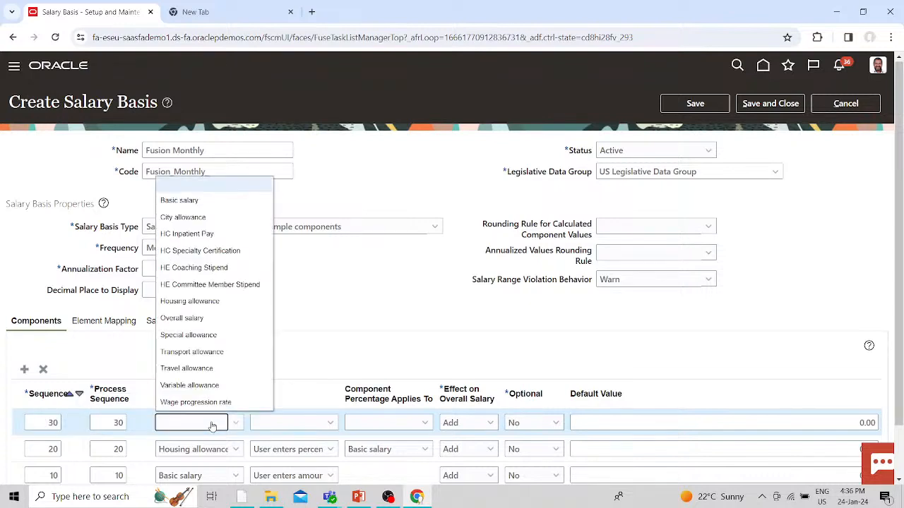
click(182, 217)
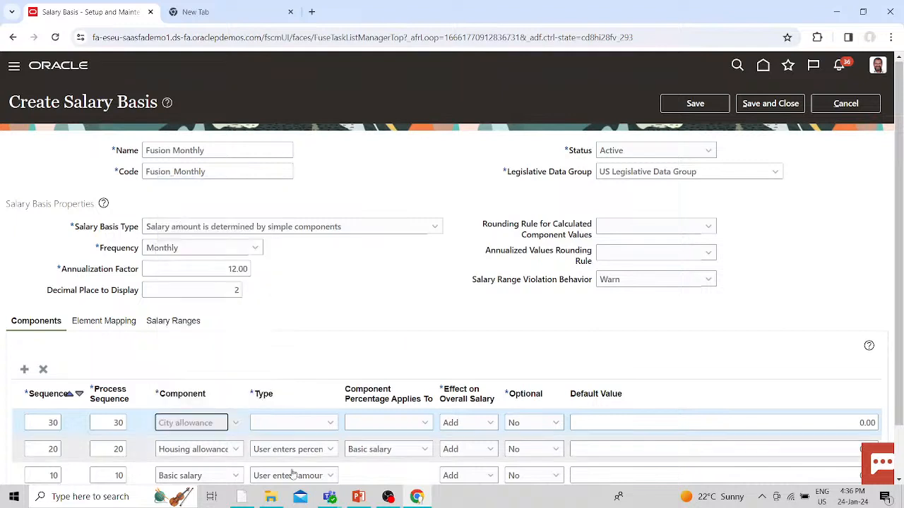
click(327, 423)
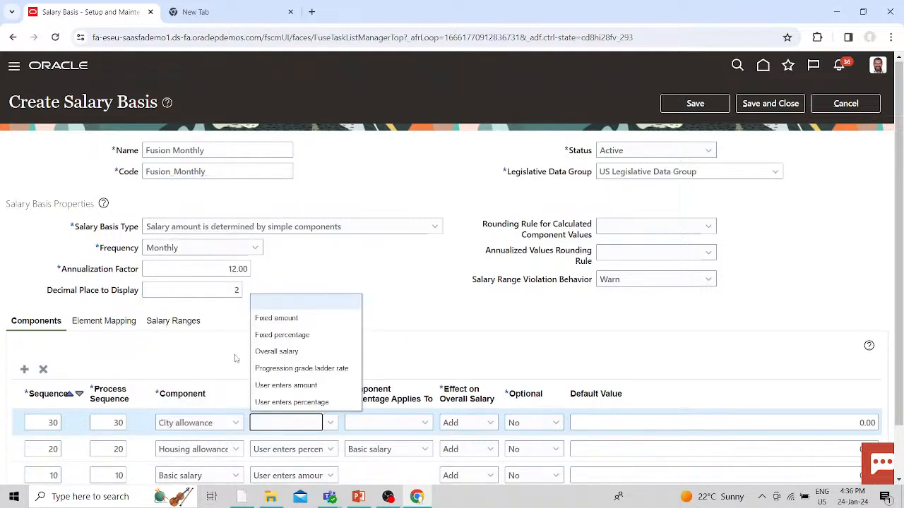
click(290, 401)
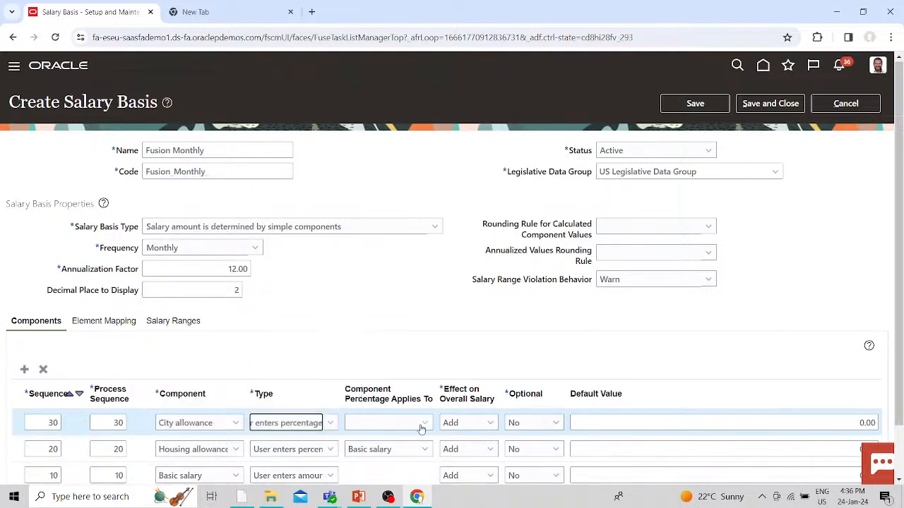
click(424, 423)
click(370, 200)
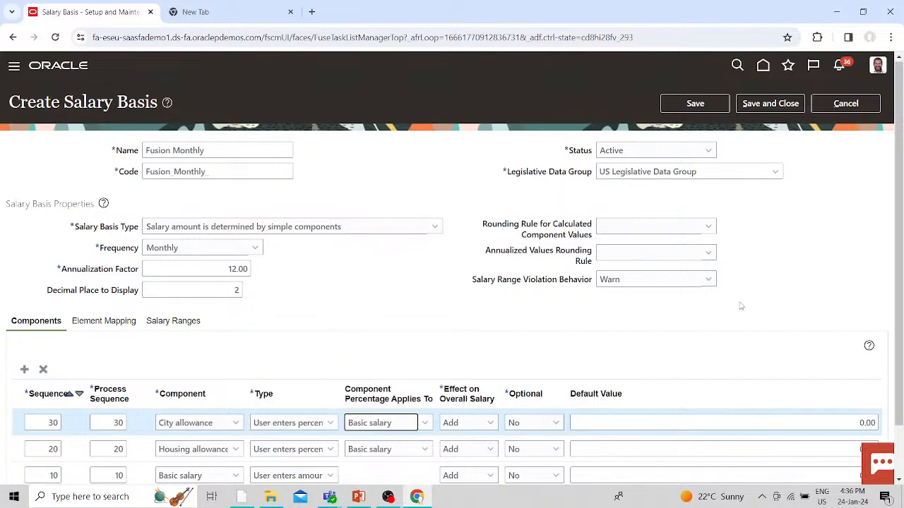
scroll(556, 319, down, 2)
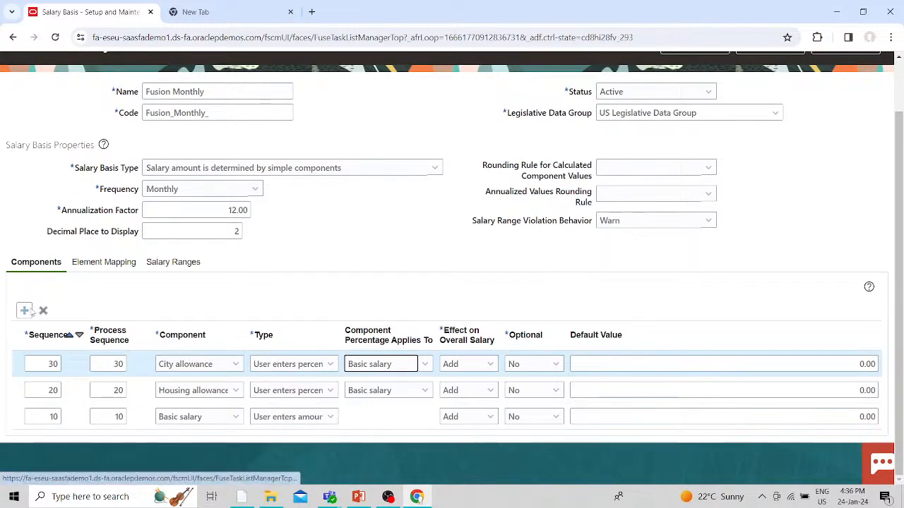
- Add an Overall salary component at sequence 0 with type Overall salary
click(25, 310)
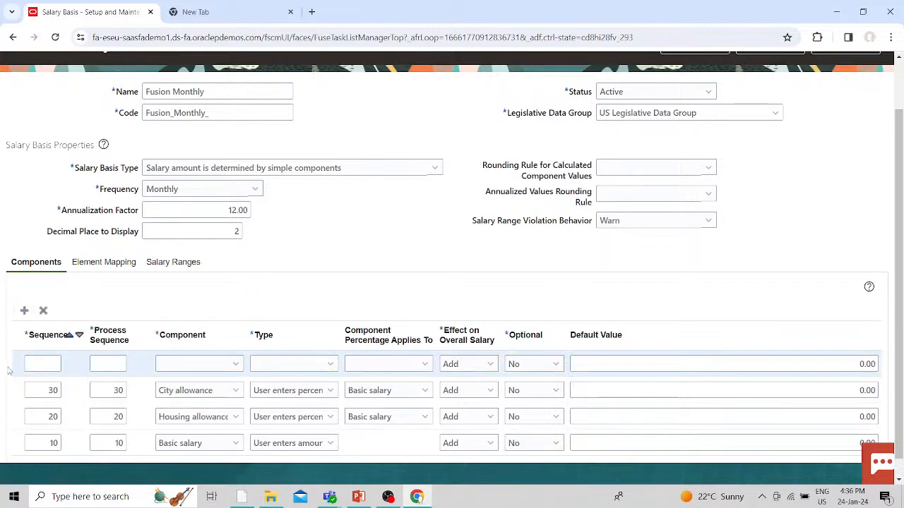
click(56, 362)
text(0)
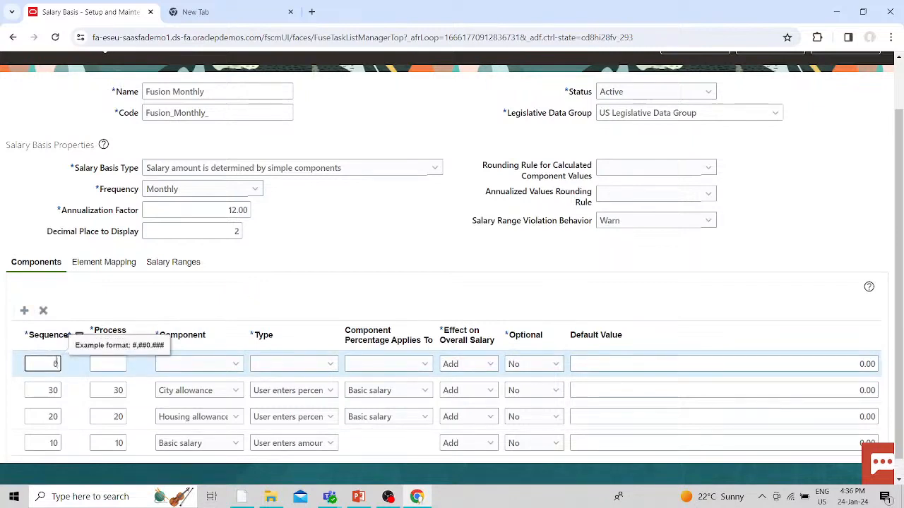
click(201, 366)
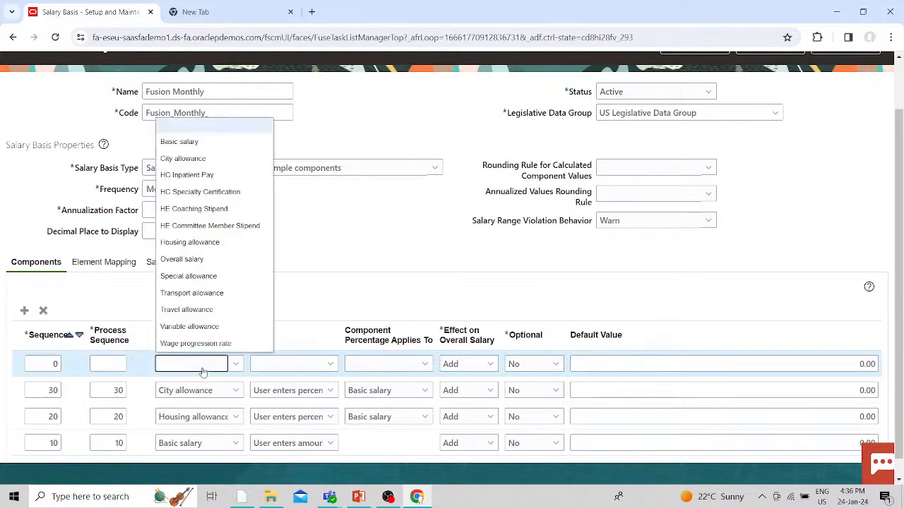
click(182, 259)
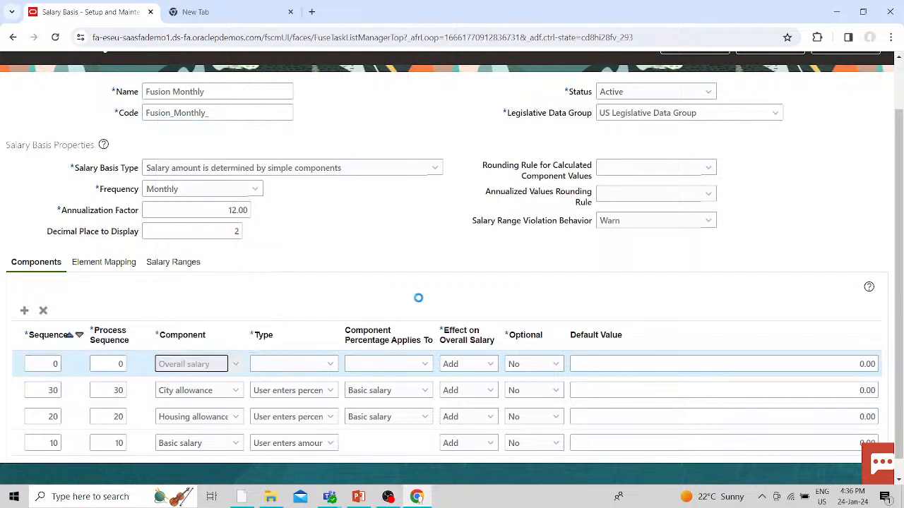
click(311, 368)
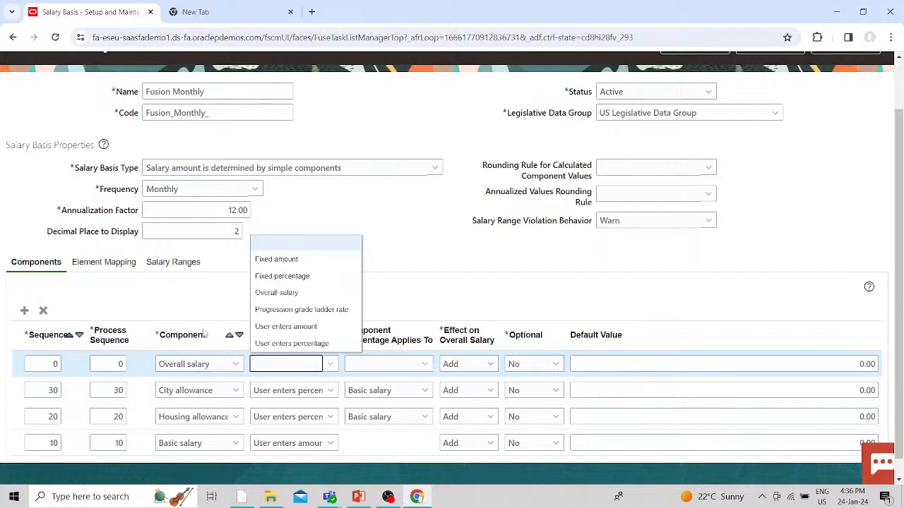
click(277, 293)
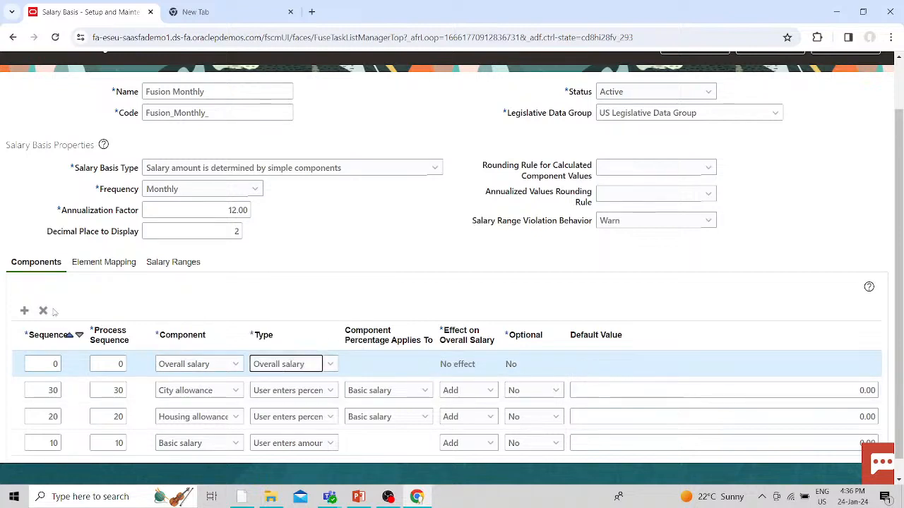
click(124, 266)
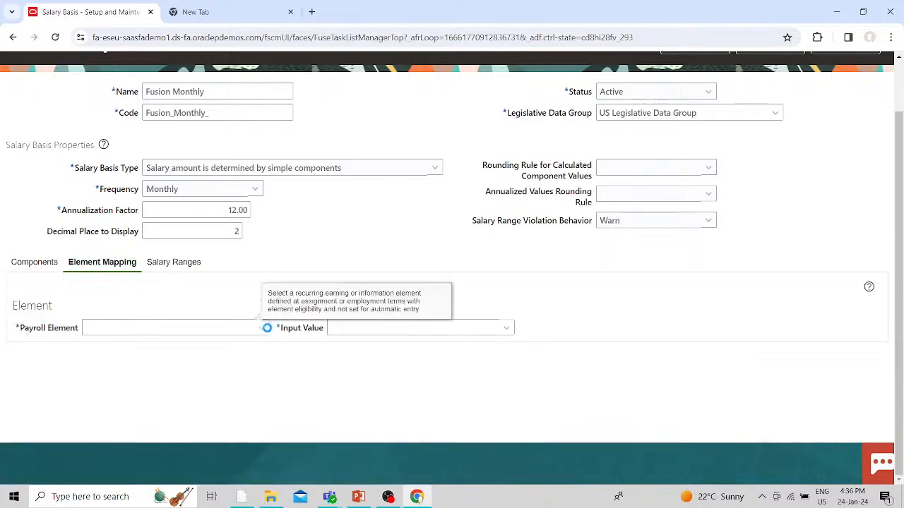
- Search the payroll elements for 'Regular' in the Payroll Element search
click(264, 329)
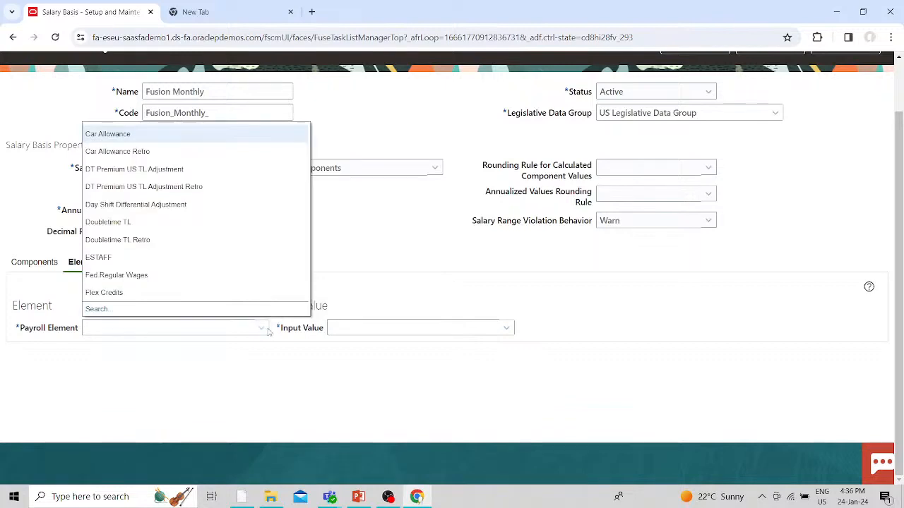
click(97, 309)
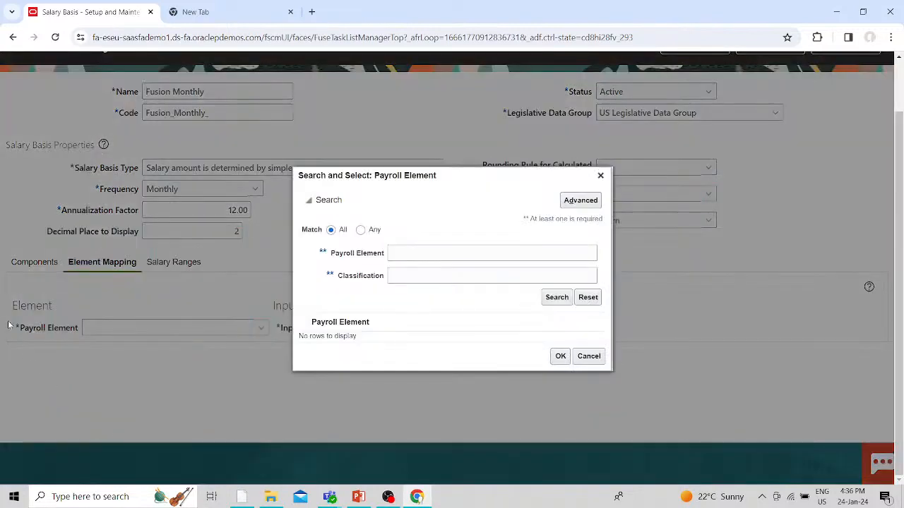
click(460, 253)
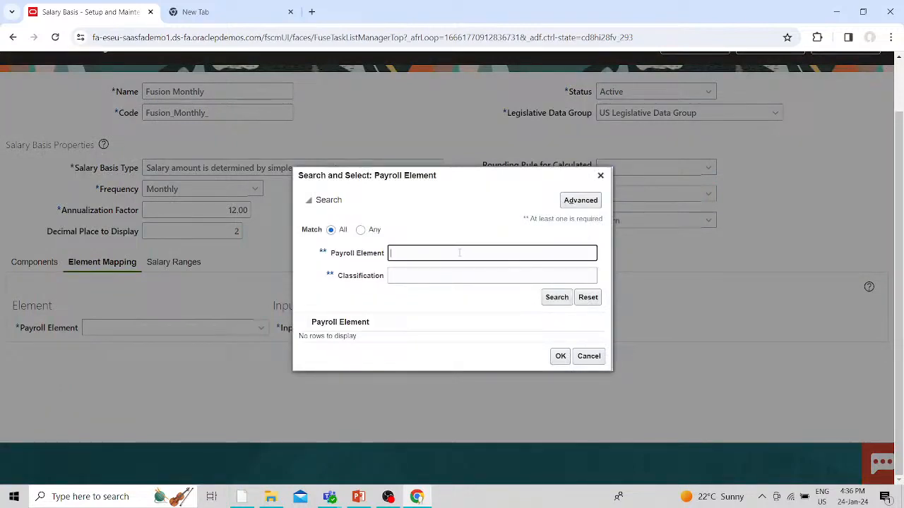
text(US)
click(557, 296)
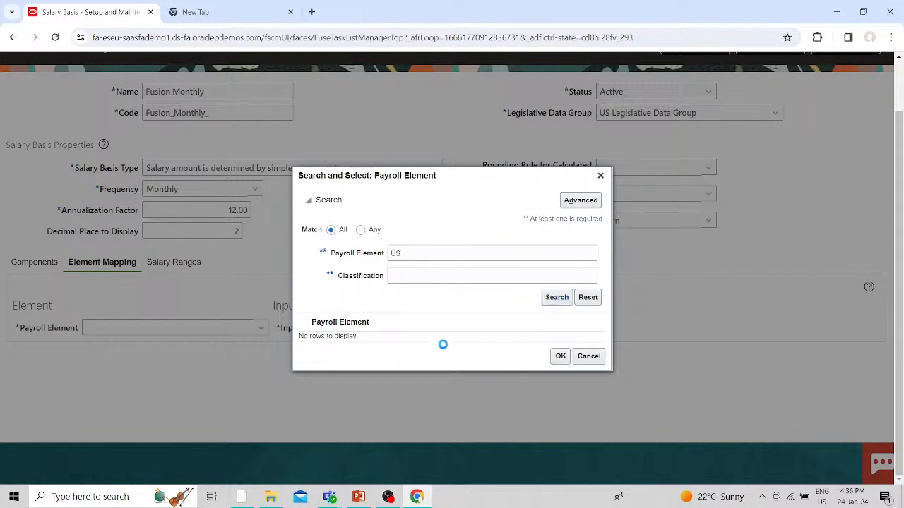
click(417, 248)
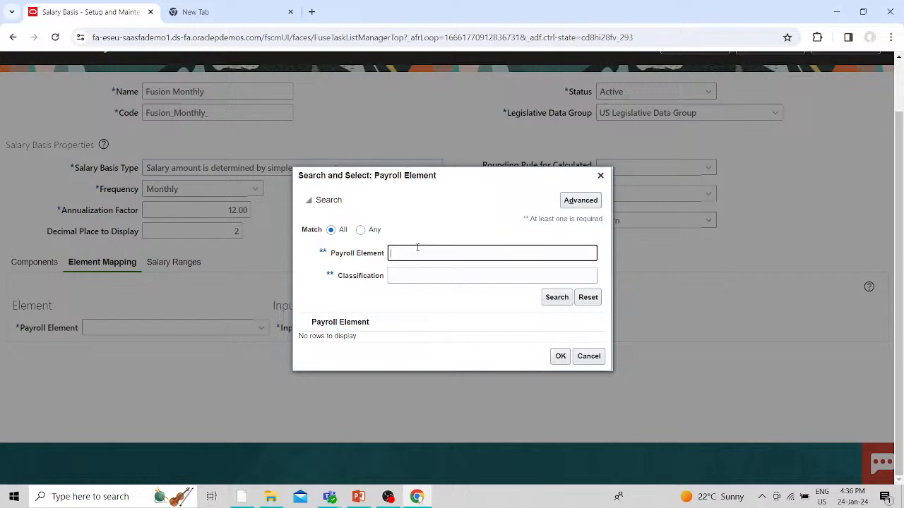
text(SA)
text(la)
key(BackSpace)
key(BackSpace)
key(BackSpace)
key(BackSpace)
key(BackSpace)
key(BackSpace)
text(Regular)
key(Return)
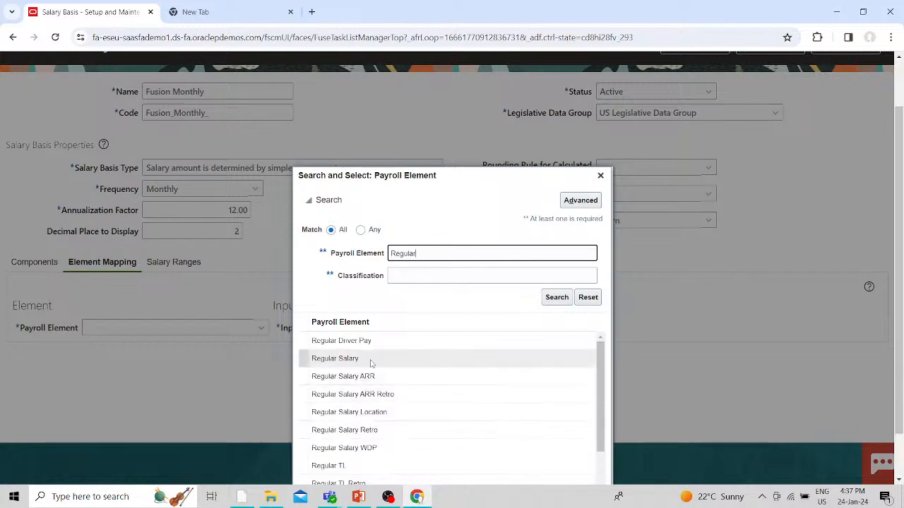
- Map the Regular Salary payroll element with Amount as its input value
scroll(493, 364, down, 2)
scroll(464, 387, up, 5)
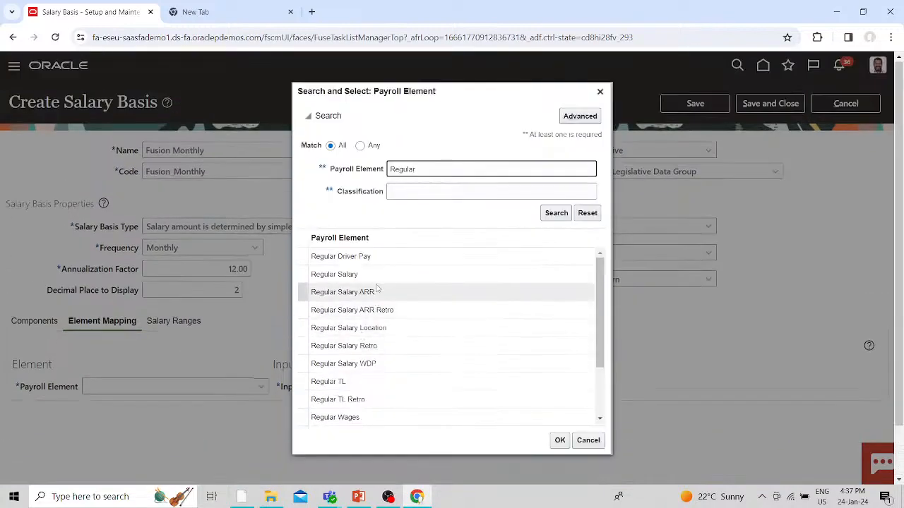
click(379, 279)
click(556, 441)
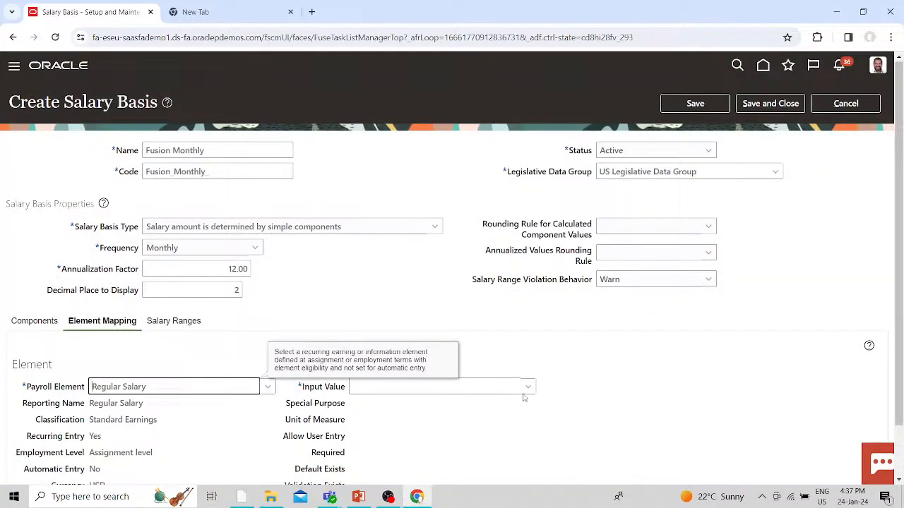
click(526, 387)
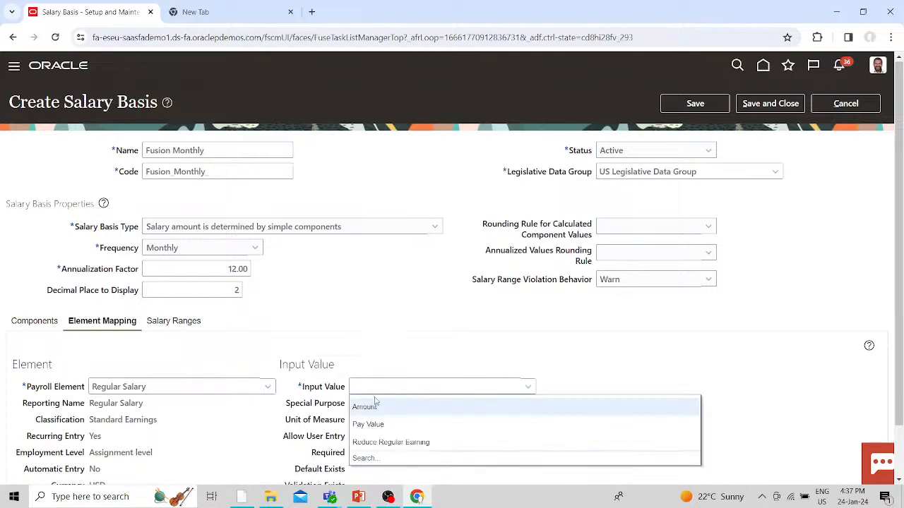
click(368, 404)
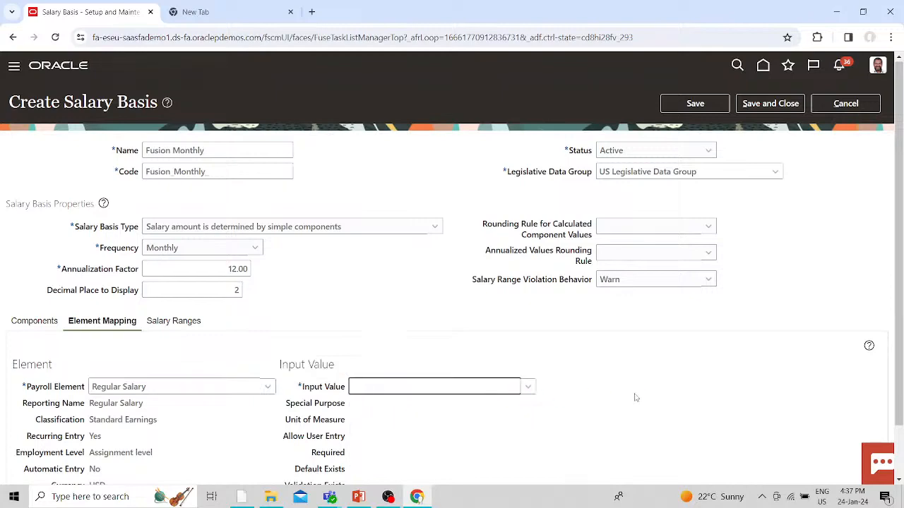
scroll(634, 398, down, 1)
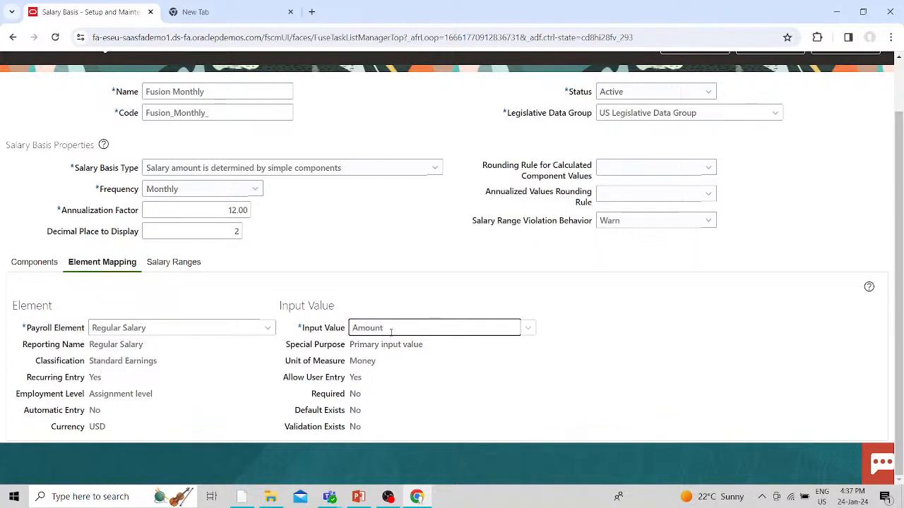
click(164, 263)
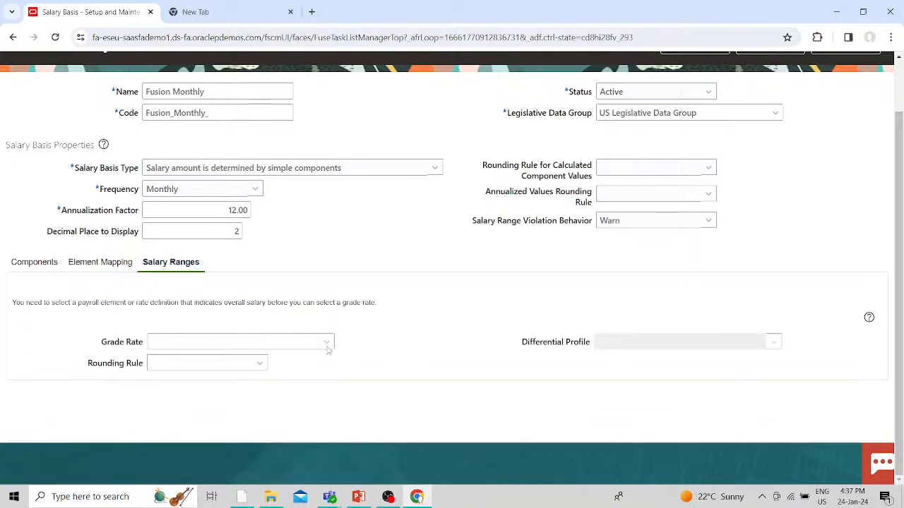
- Set the grade rate to US Hourly Grade Rate
click(331, 343)
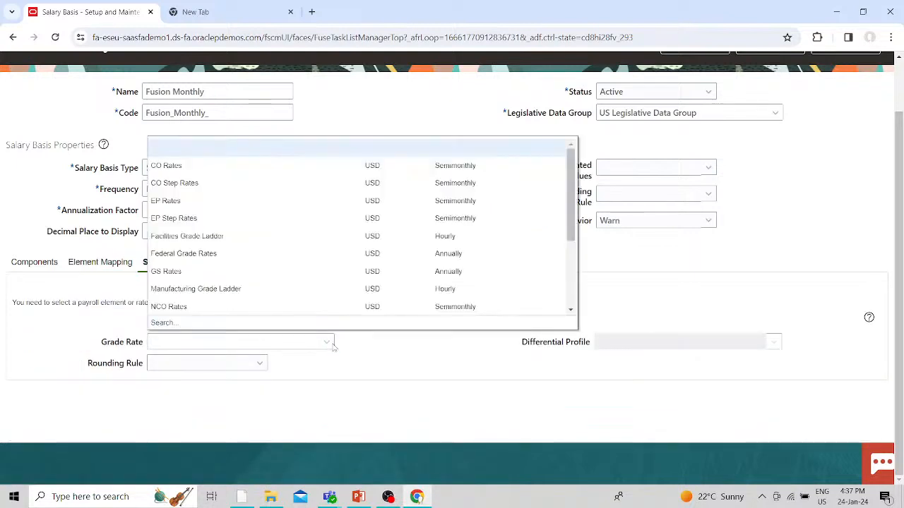
click(163, 323)
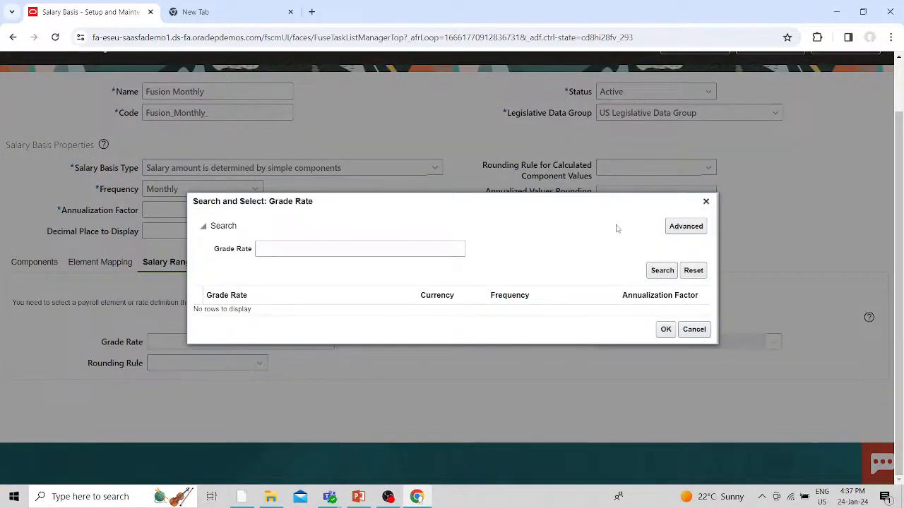
click(650, 271)
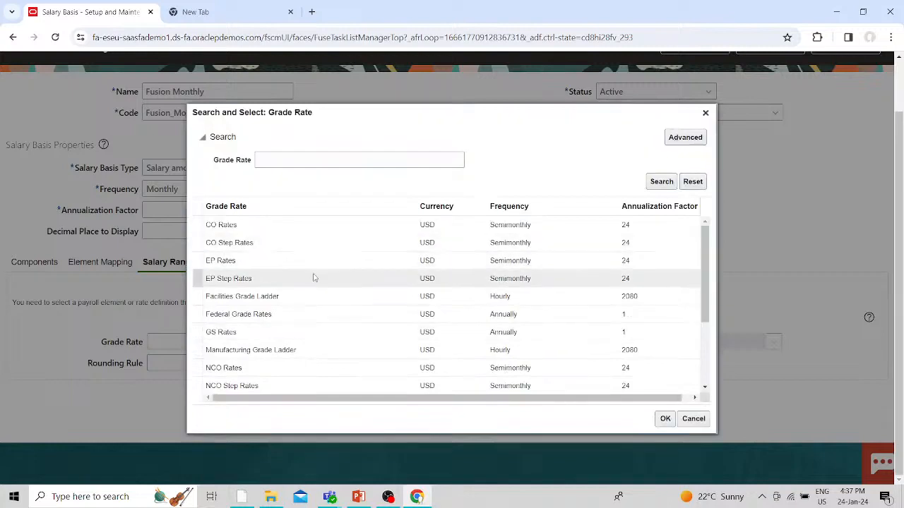
scroll(344, 325, down, 3)
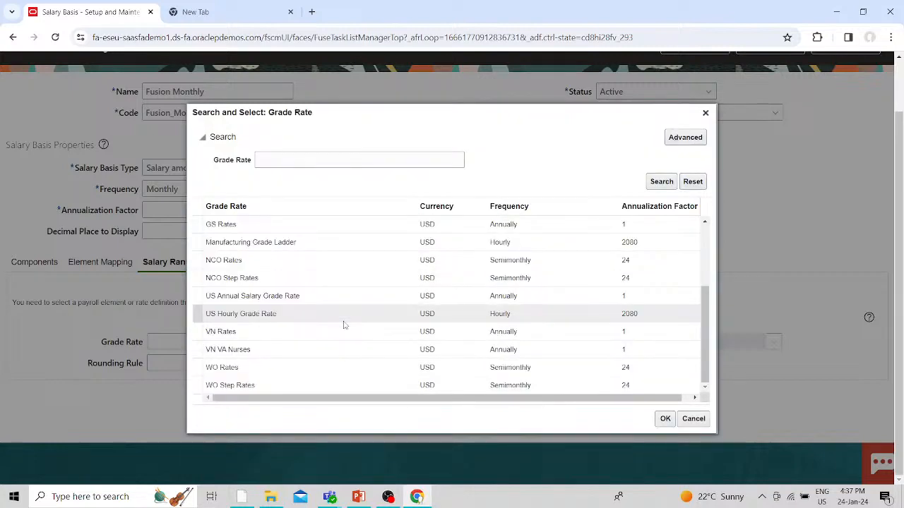
scroll(344, 325, up, 3)
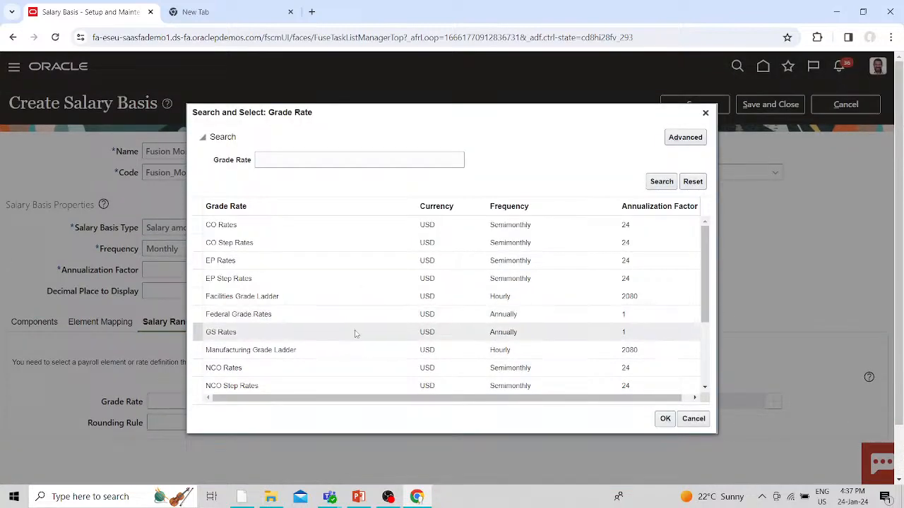
scroll(368, 350, down, 3)
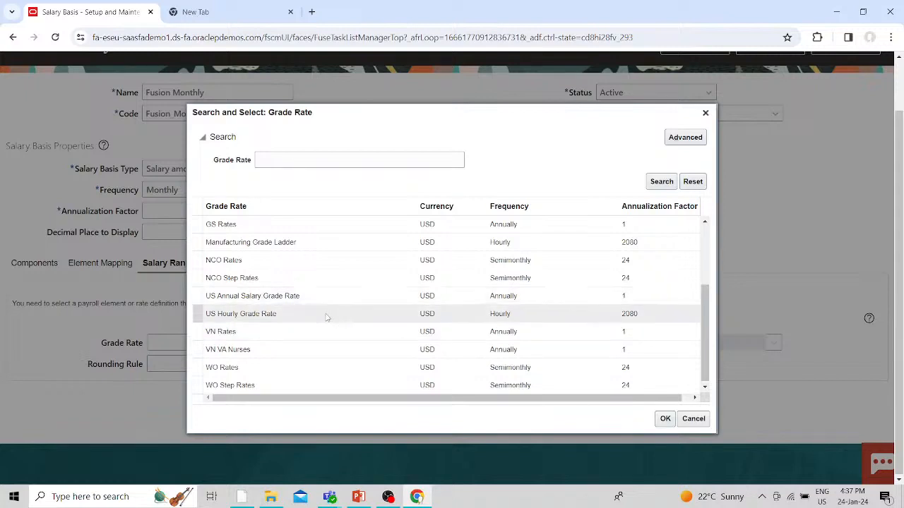
click(327, 318)
click(665, 418)
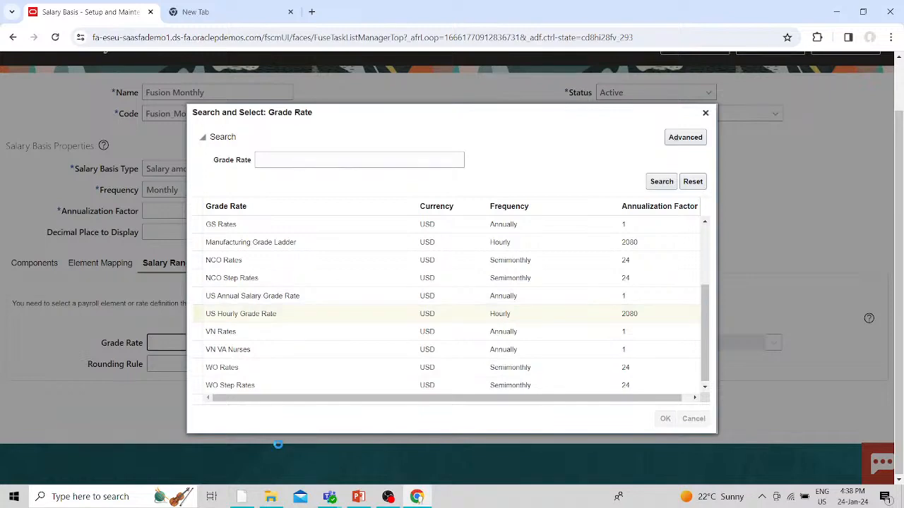
- Review the hourly base ranges by grade, with Admin01 spanning 4.81 to 14.42
scroll(317, 428, down, 3)
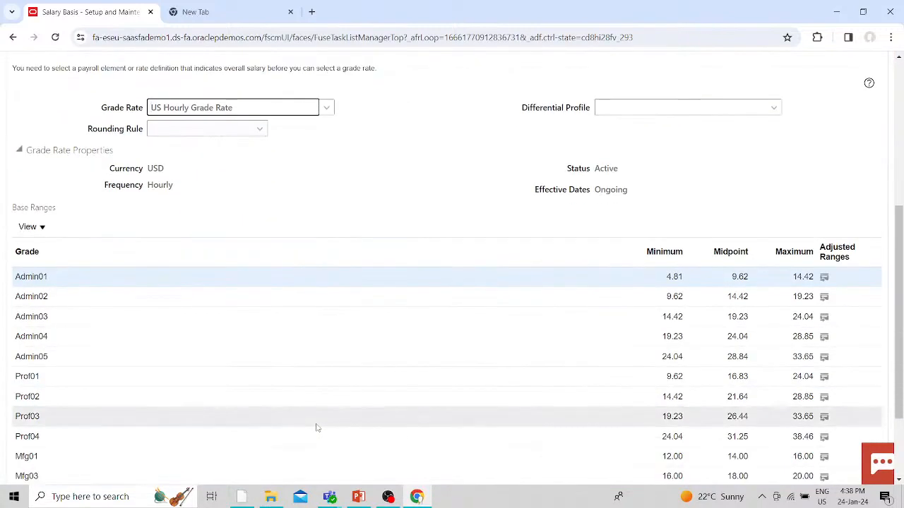
scroll(317, 428, down, 3)
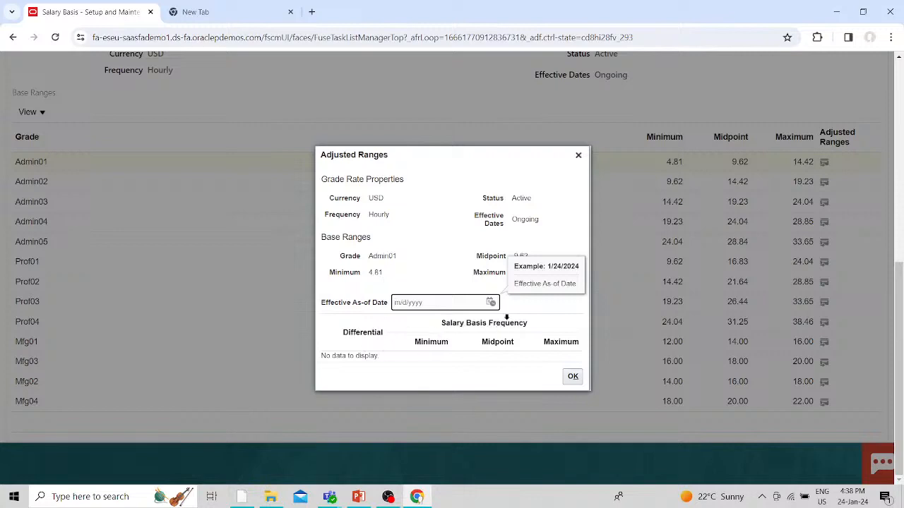
click(519, 315)
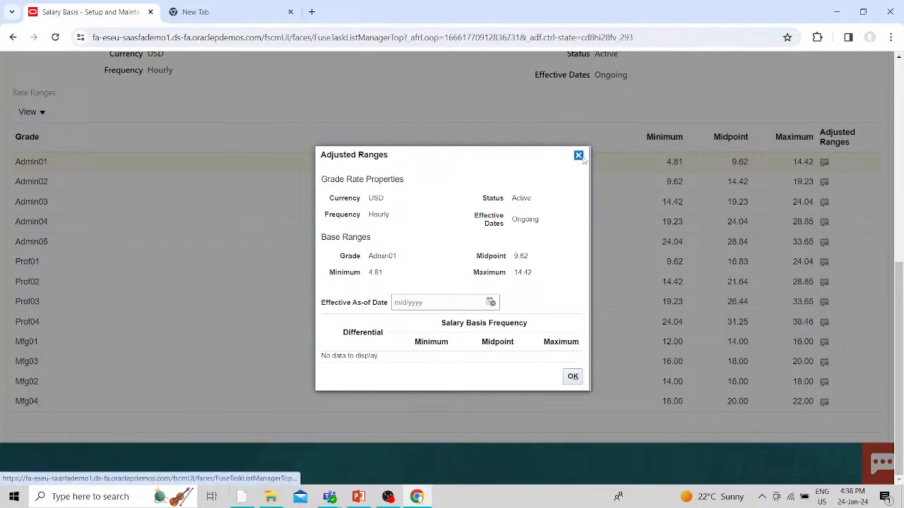
click(578, 155)
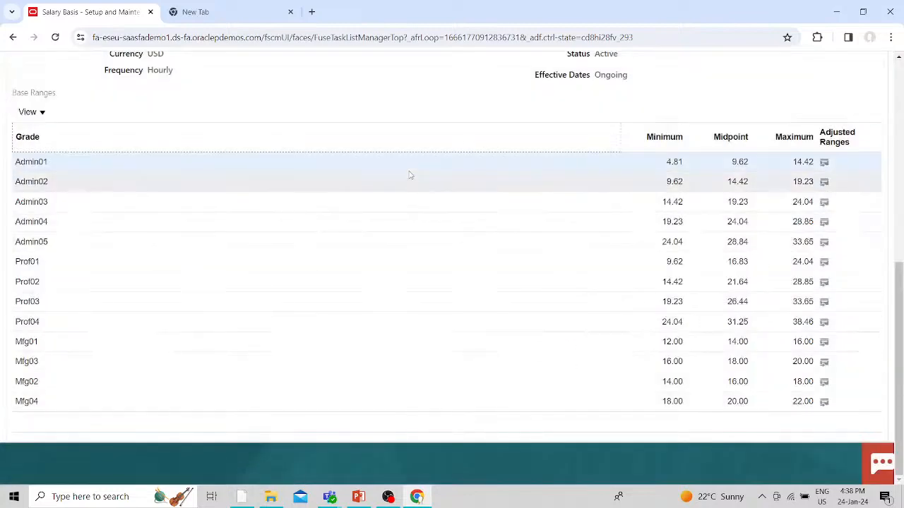
scroll(411, 89, up, 3)
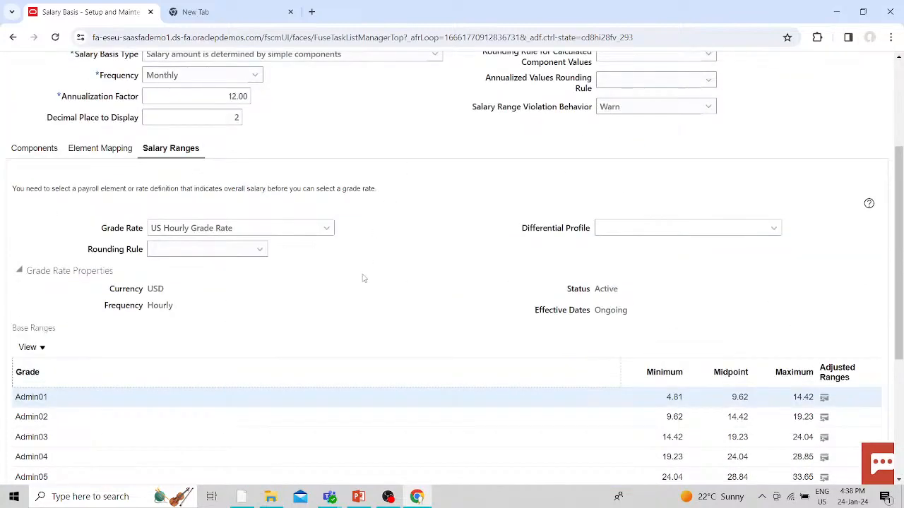
- Choose US Differentials as the differential profile and review its location details
click(772, 229)
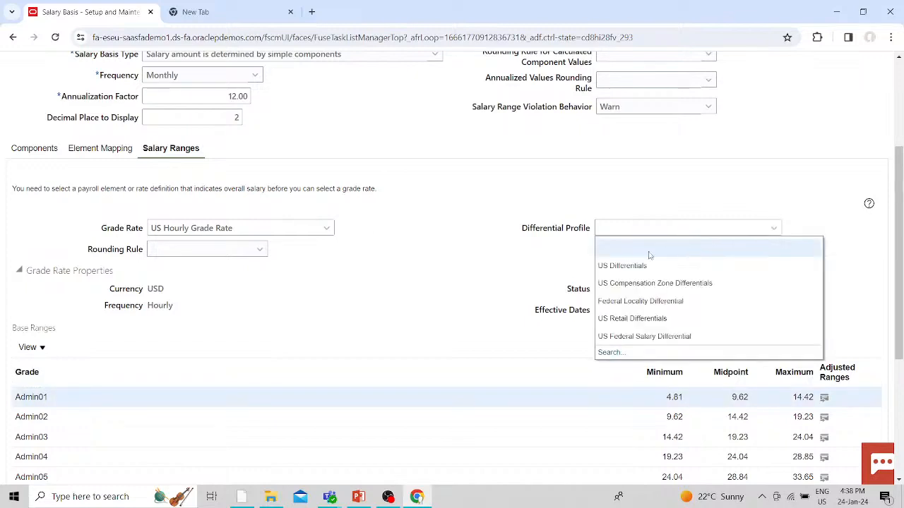
click(630, 263)
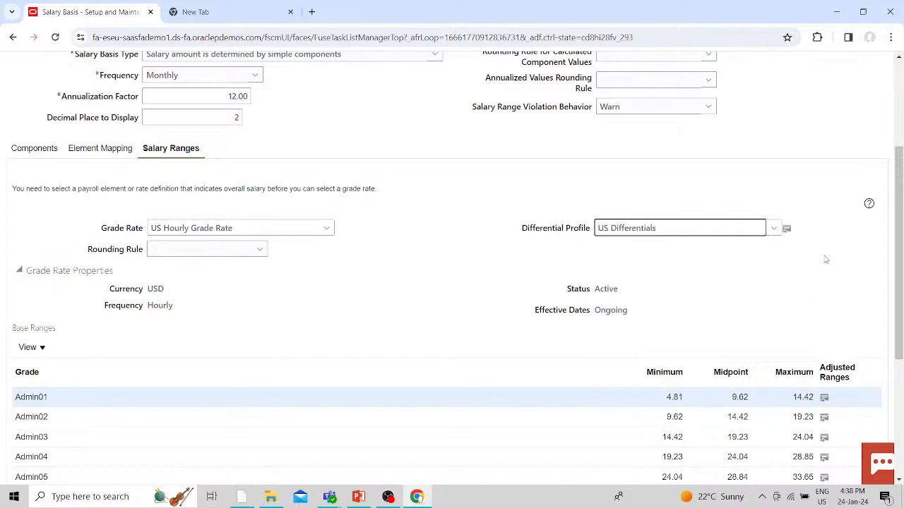
click(790, 231)
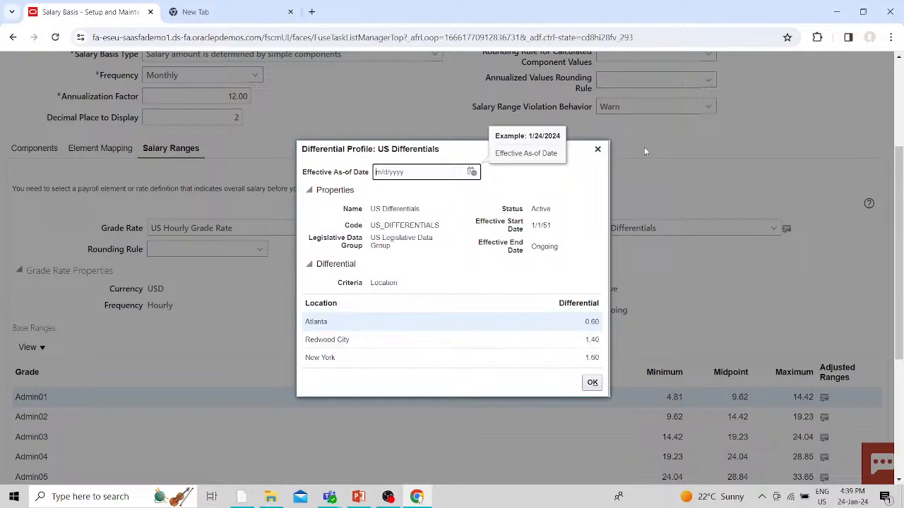
click(597, 149)
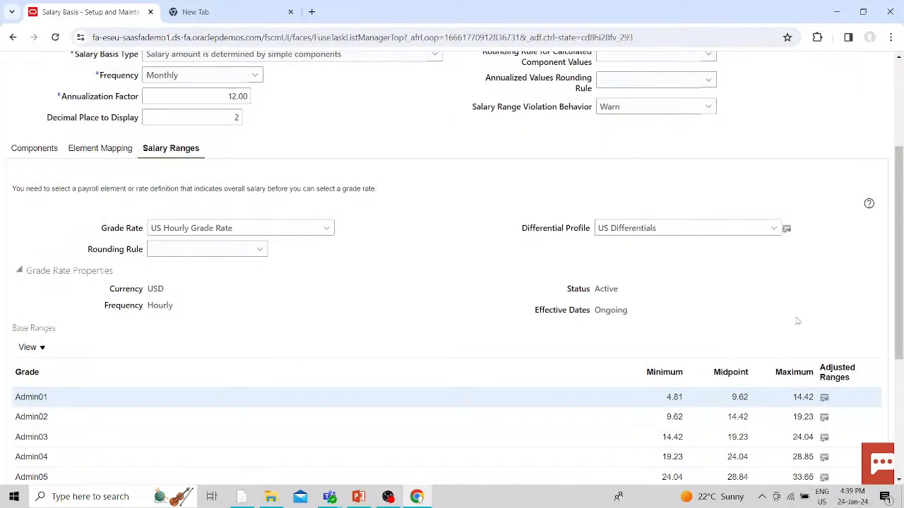
scroll(797, 322, up, 3)
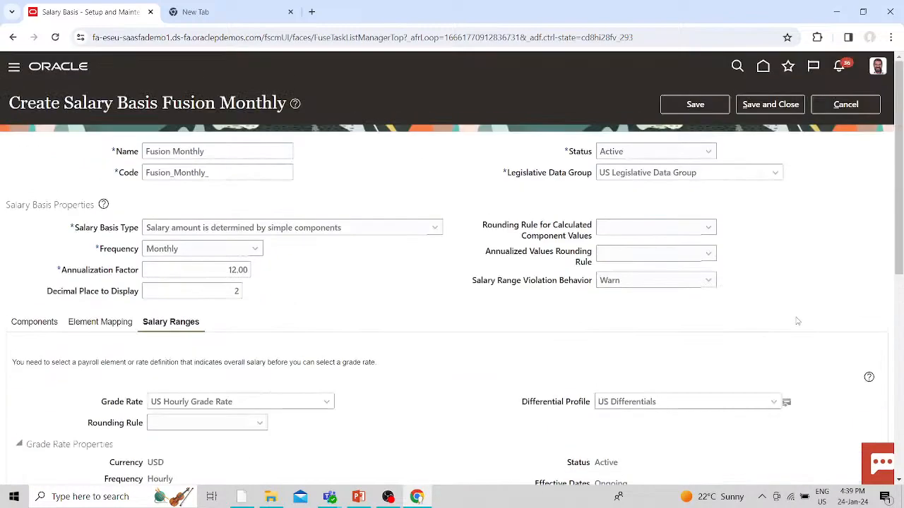
- Try saving the salary basis and dismiss the processing sequence error
click(703, 112)
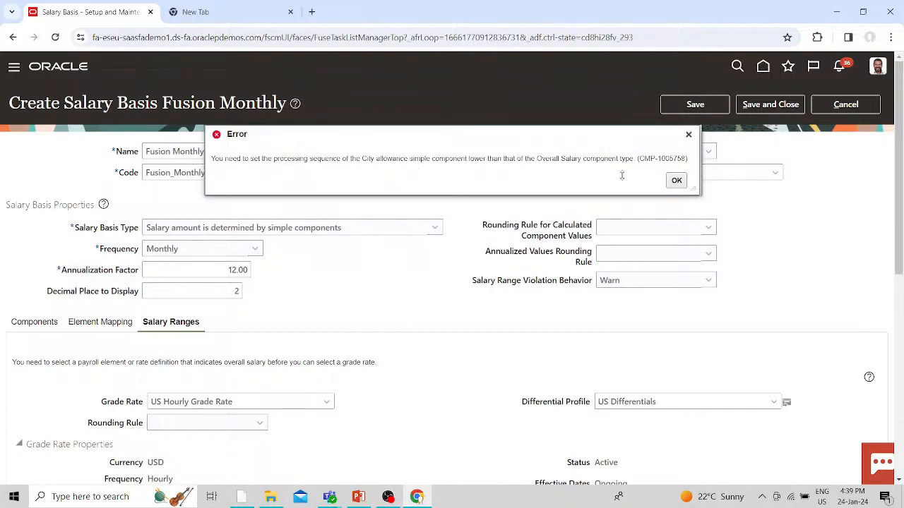
click(677, 181)
scroll(343, 367, down, 3)
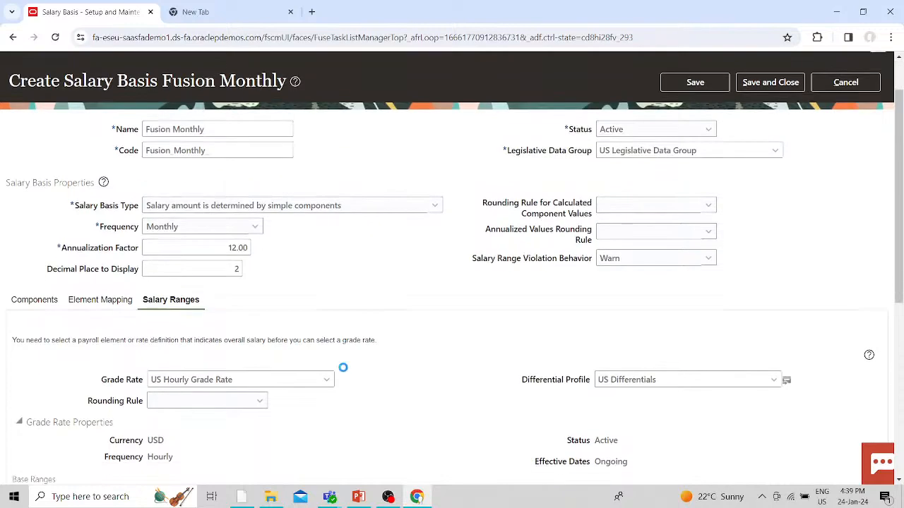
- Set the Overall salary component's sequence and process sequence to 40
click(35, 146)
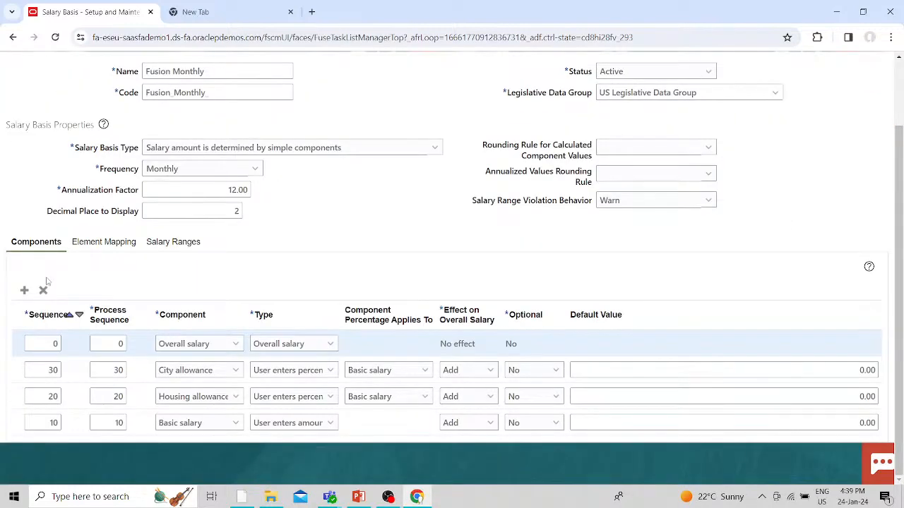
click(56, 344)
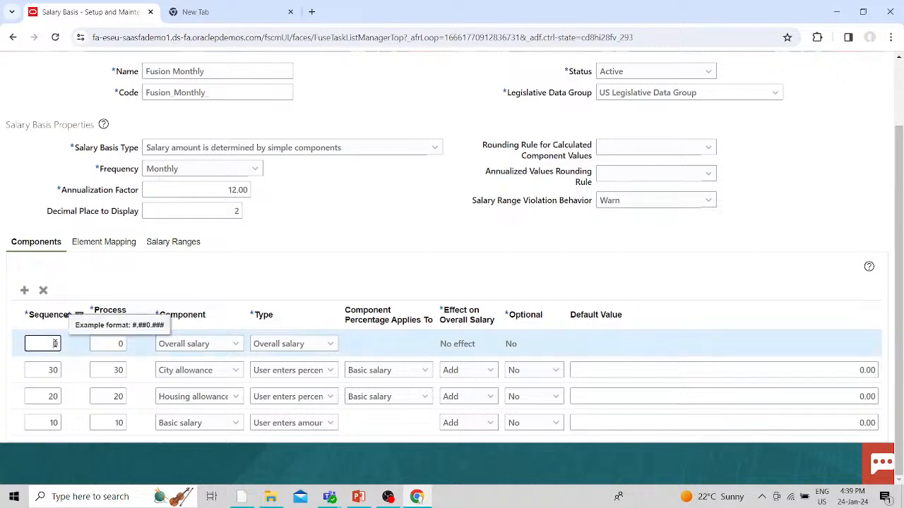
text(40)
key(BackSpace)
key(BackSpace)
click(116, 344)
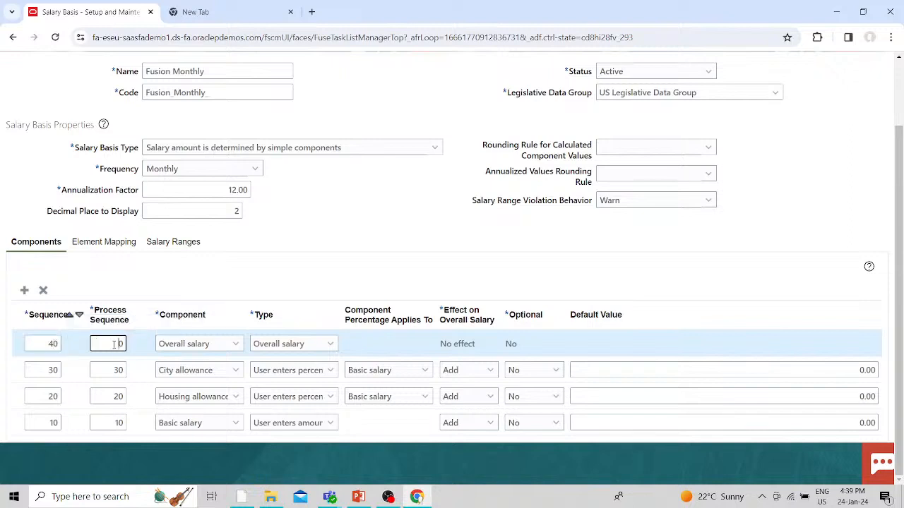
text(4)
click(349, 231)
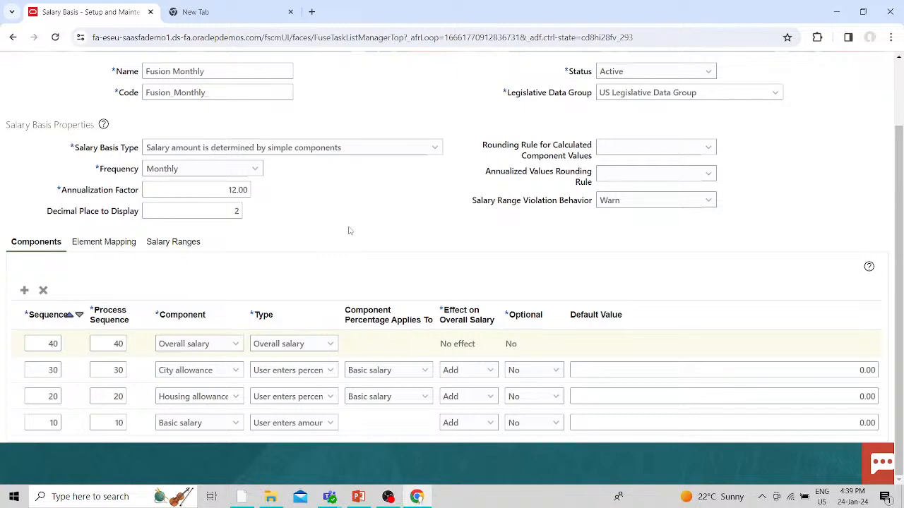
scroll(424, 233, up, 2)
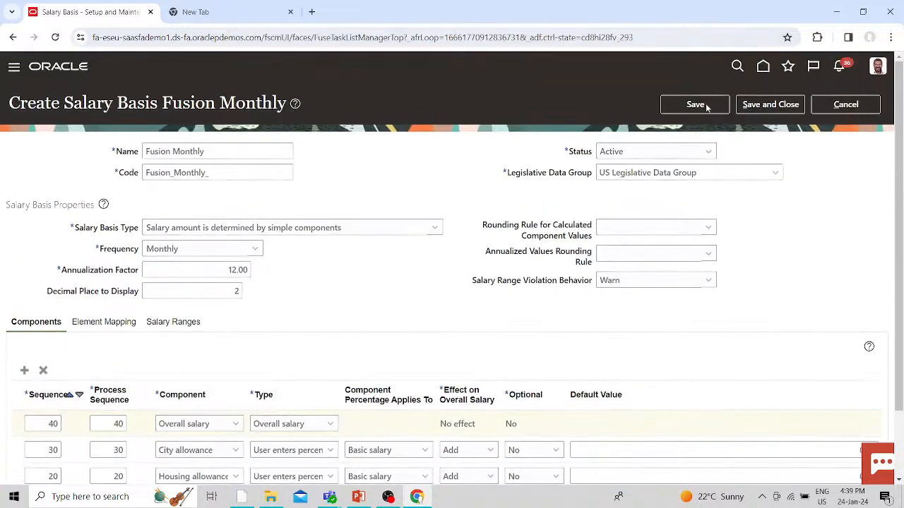
- Save and close Fusion Monthly, confirm it appears in a 'Fusion' name search, then finish
click(689, 110)
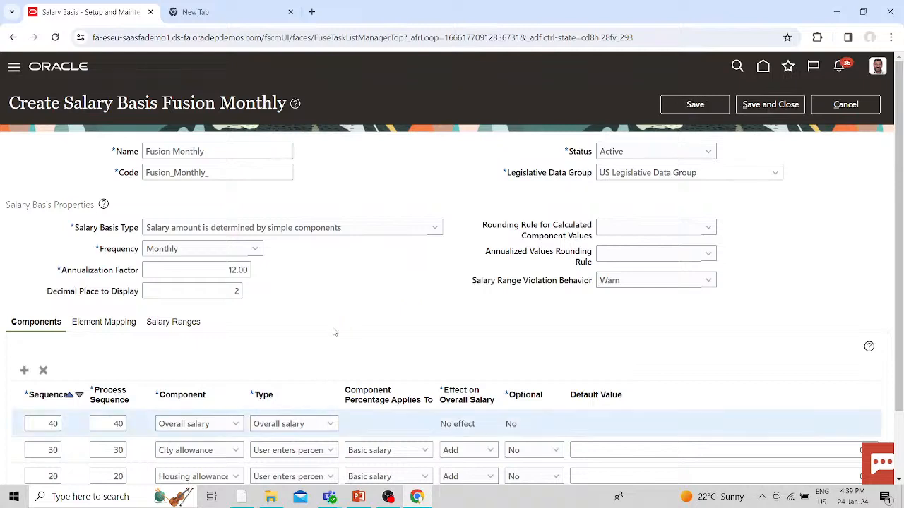
click(746, 113)
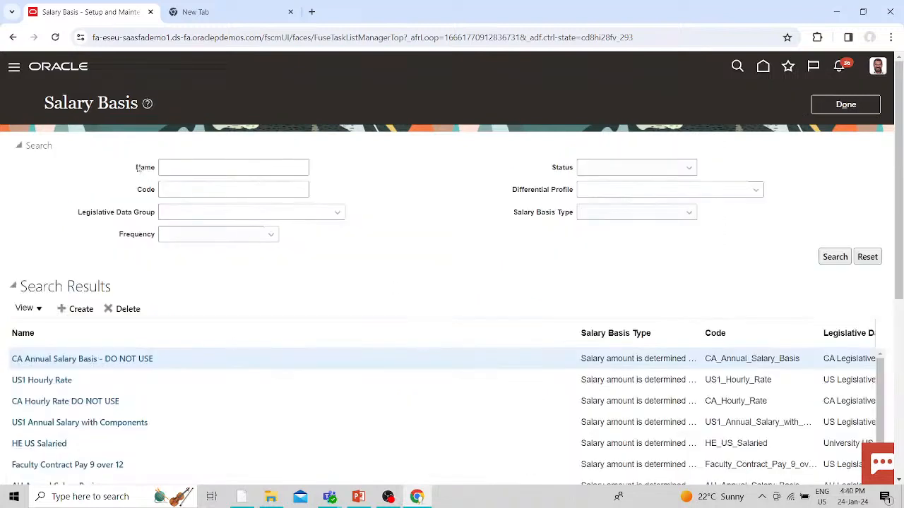
click(196, 162)
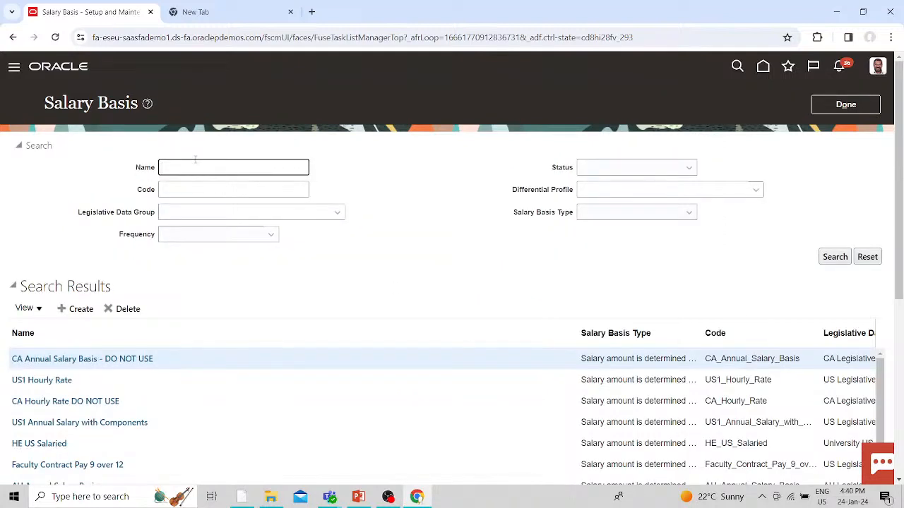
text(Fusion)
key(Return)
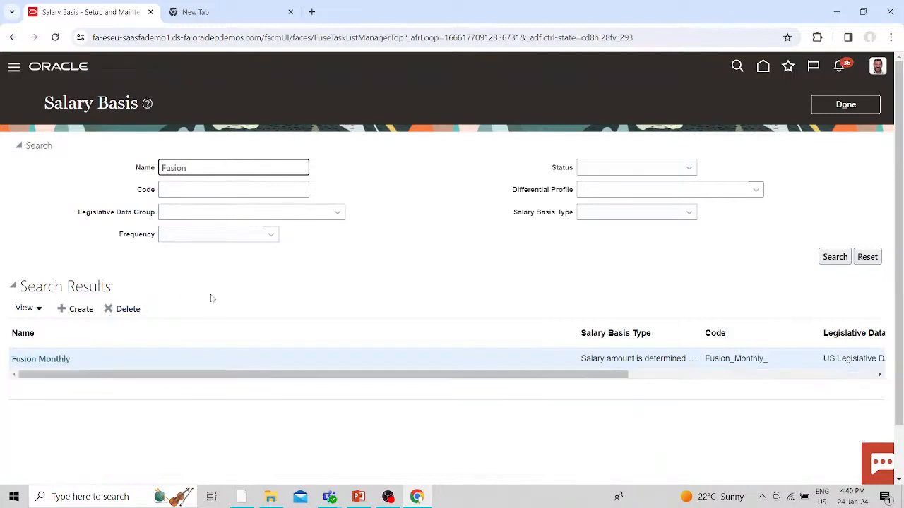
drag(65, 376, 256, 373)
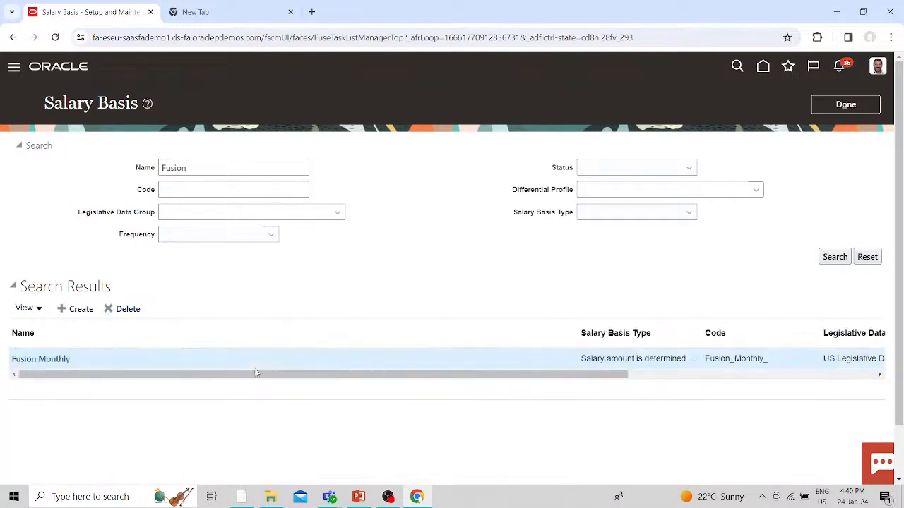
drag(377, 379, 120, 459)
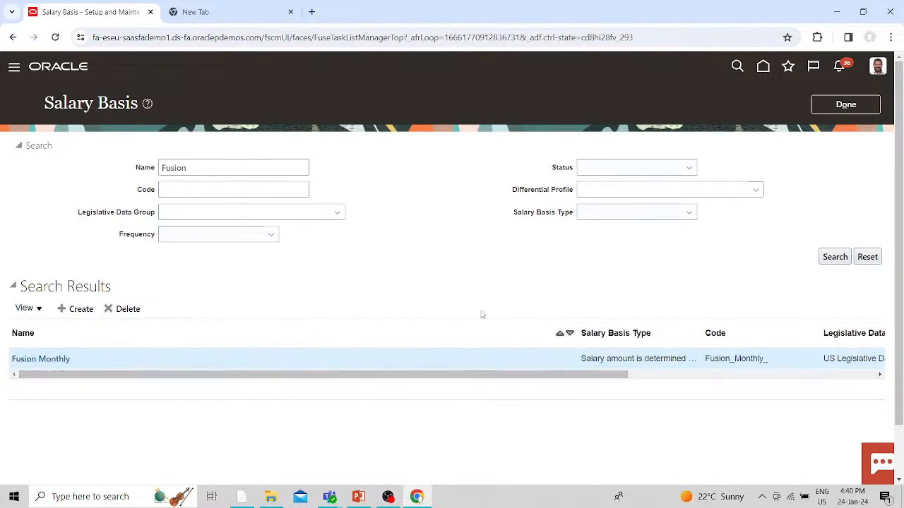
click(856, 105)
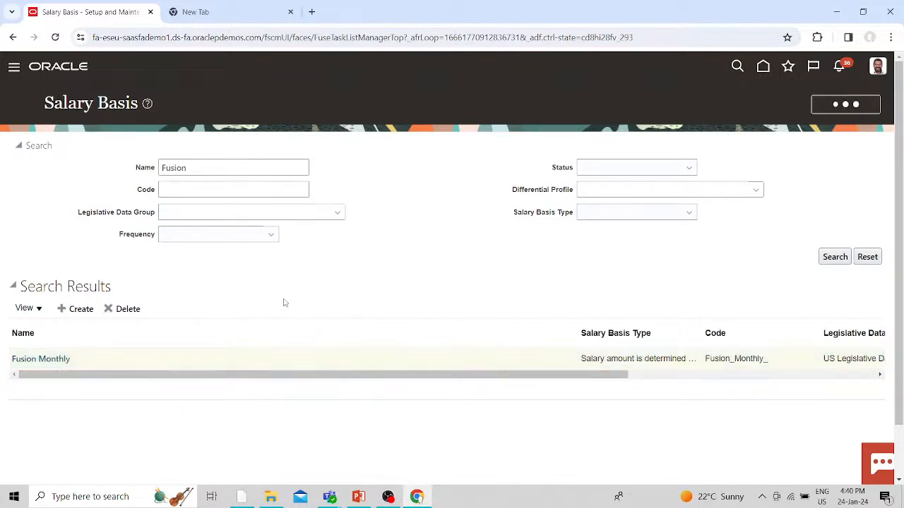
- From Home, go to My Client Groups > New Person and start Hire an Employee
click(768, 67)
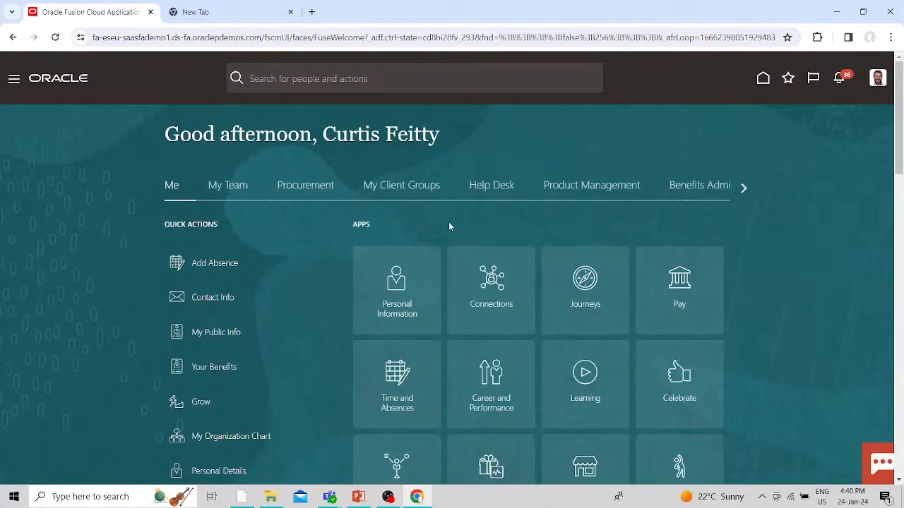
click(398, 186)
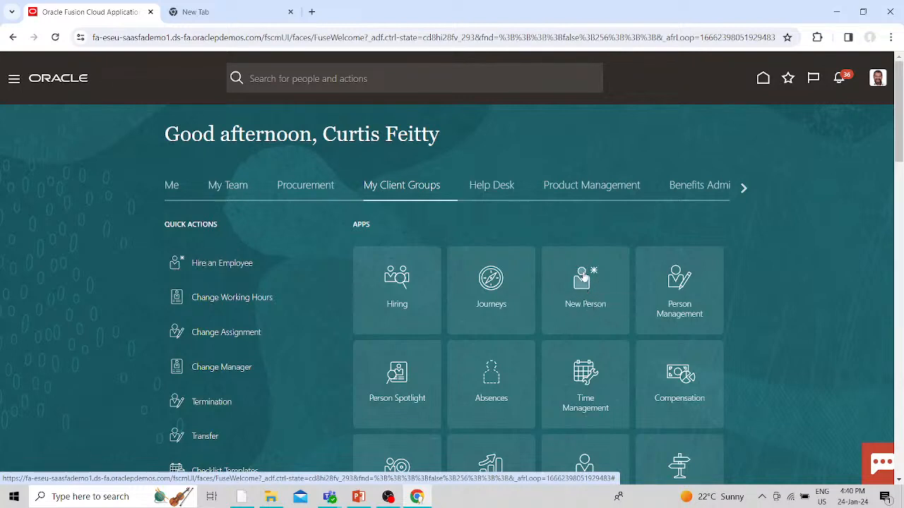
click(581, 289)
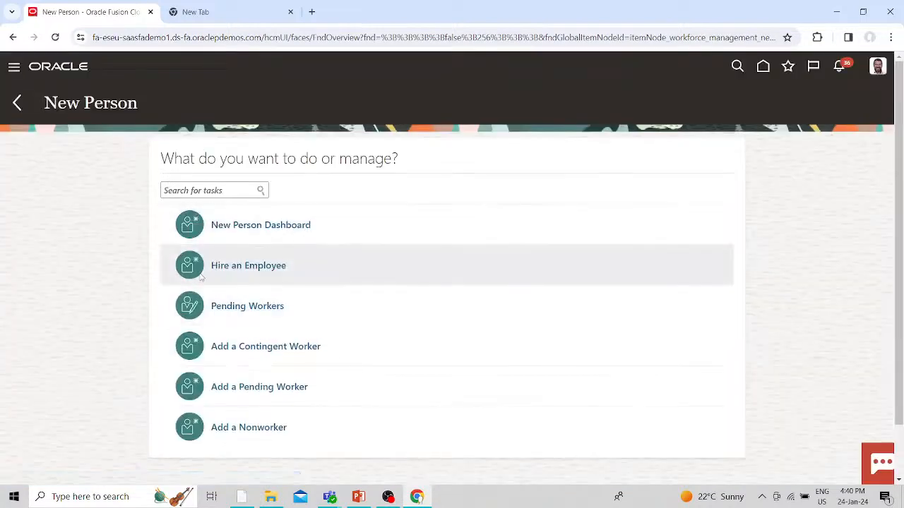
click(240, 267)
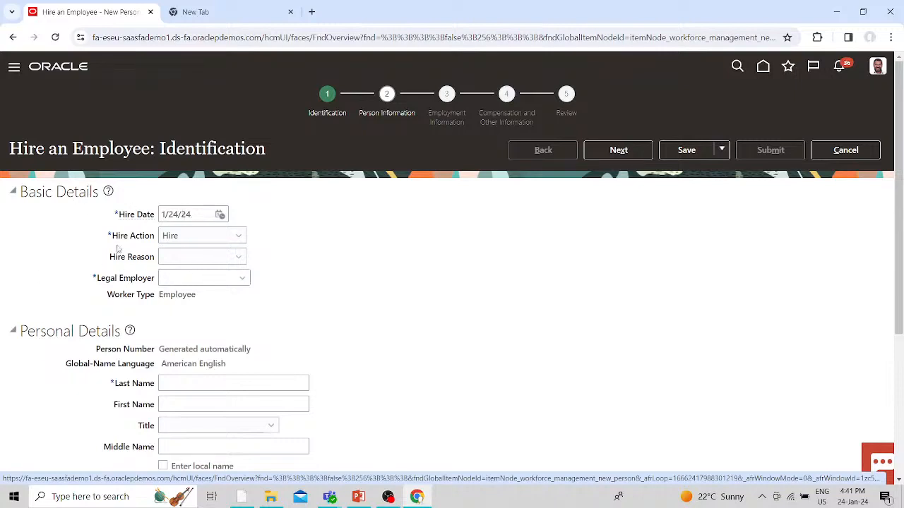
click(207, 258)
- Set hire reason 'Hire to fill vacant position' and legal employer US1 Legal Entity
click(199, 290)
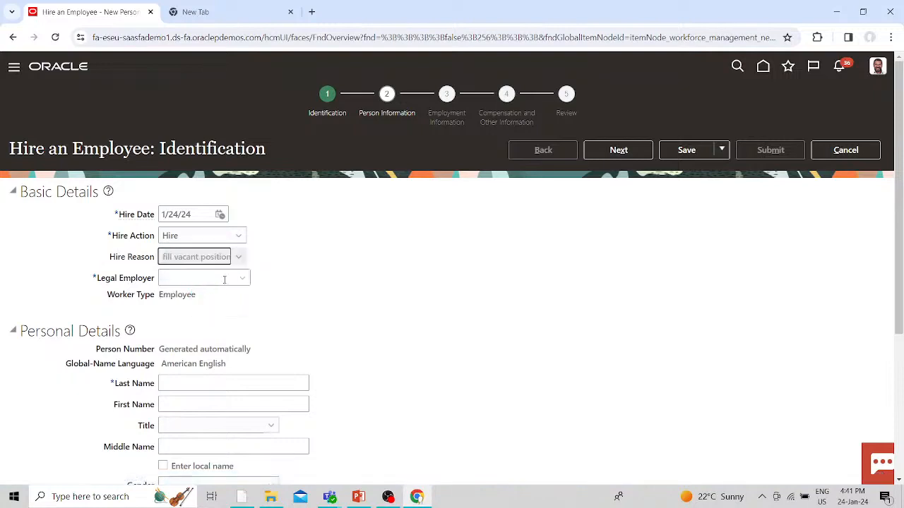
click(242, 277)
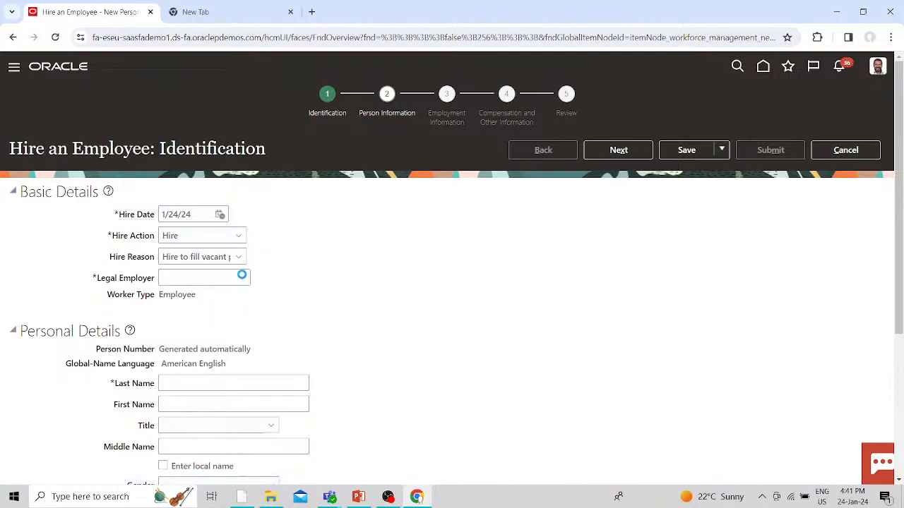
click(191, 300)
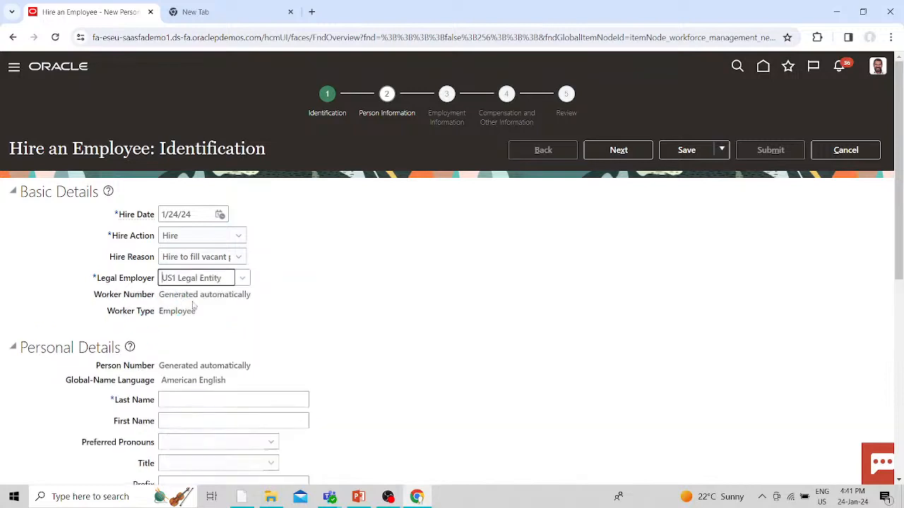
click(199, 313)
drag(162, 314, 206, 312)
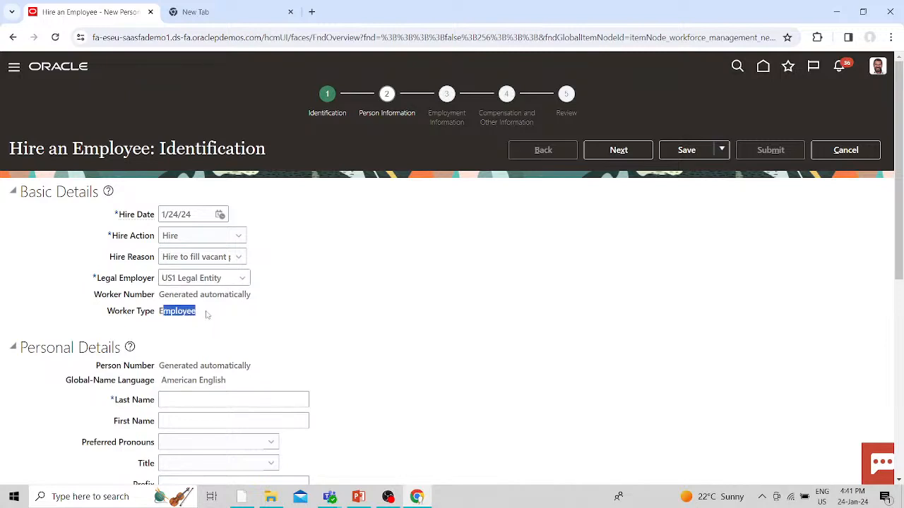
click(233, 328)
- Enter the hire's last and first name, gender Female and date of birth
click(177, 400)
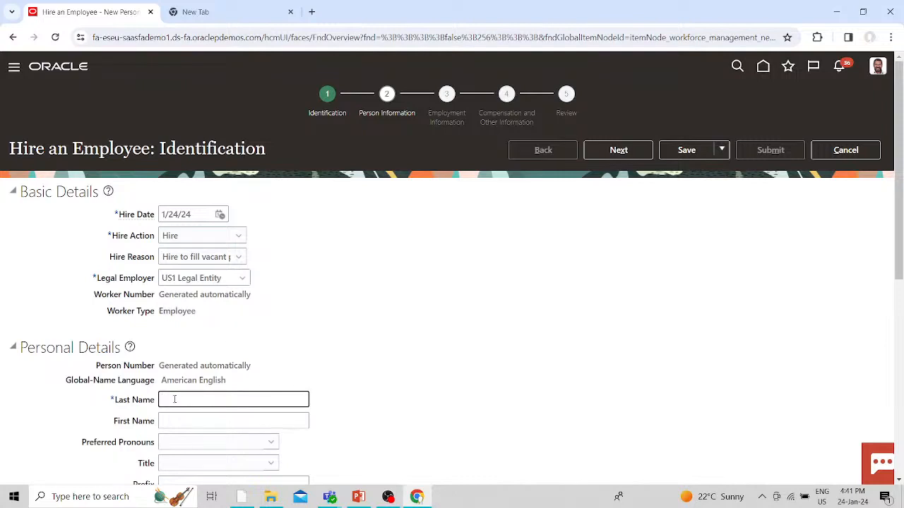
click(260, 414)
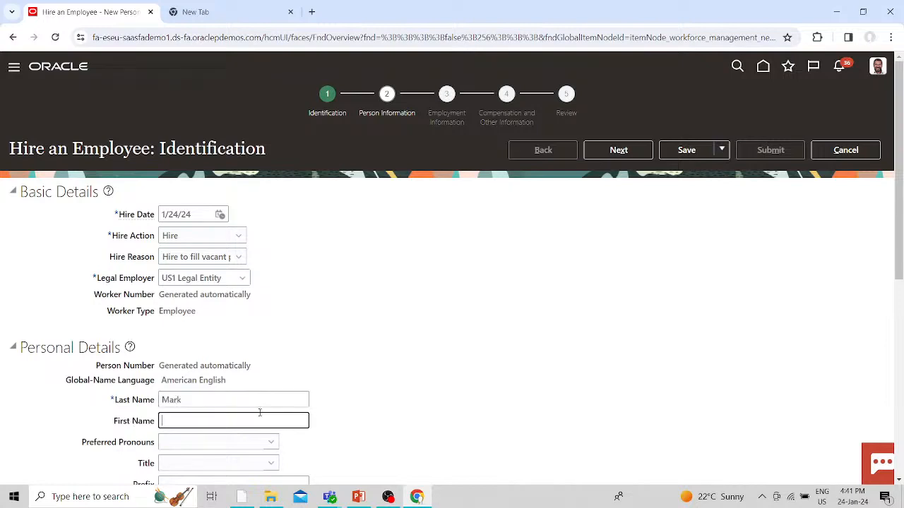
scroll(259, 412, down, 3)
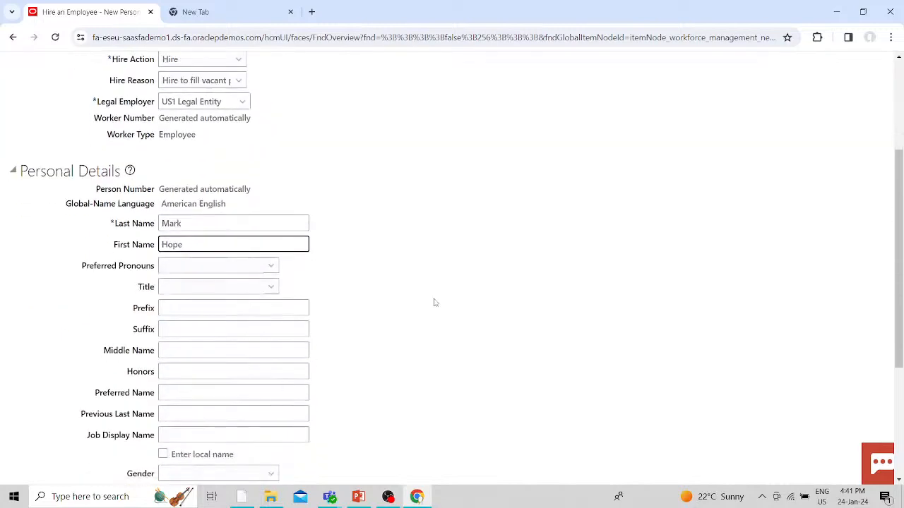
scroll(432, 302, down, 2)
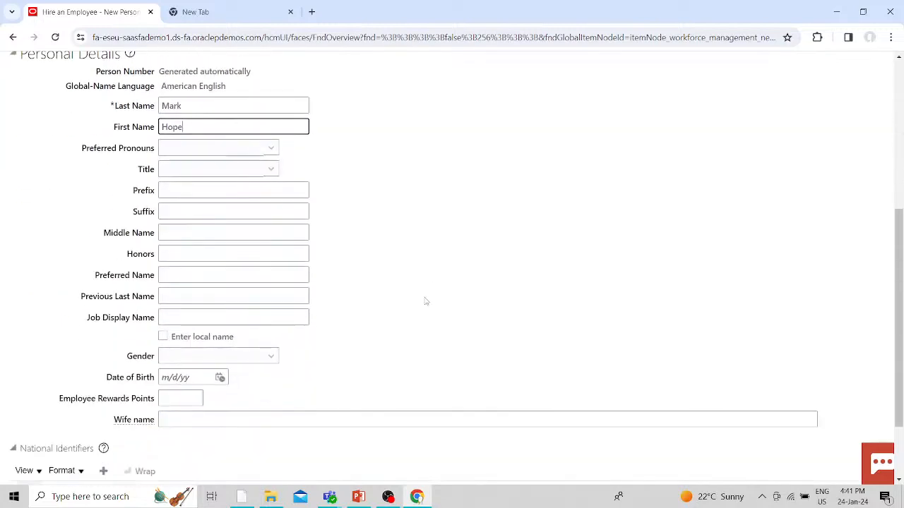
click(191, 356)
click(191, 387)
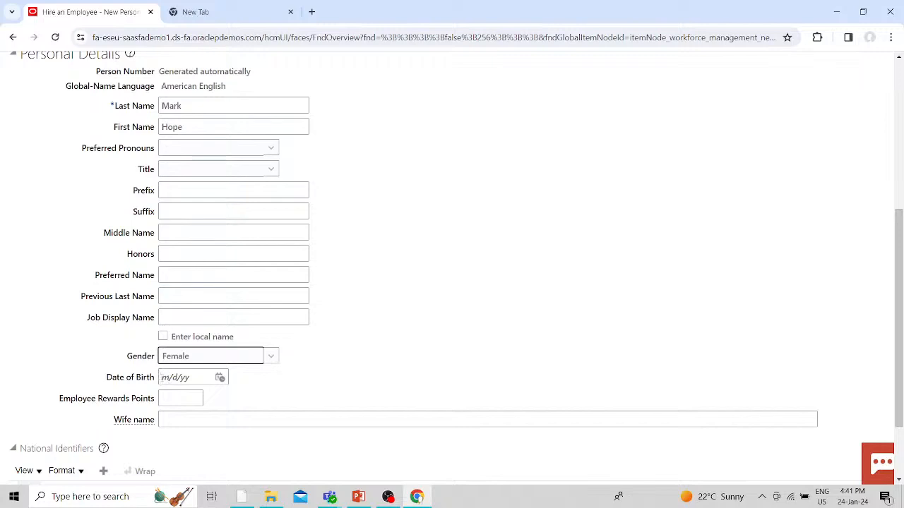
click(163, 377)
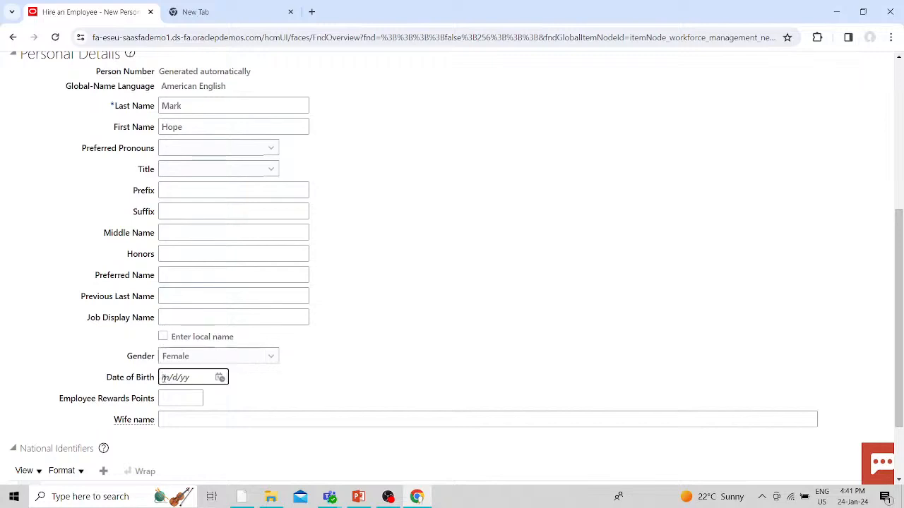
- Add a Social Security Number national identifier with the hire's ID number
scroll(242, 297, down, 2)
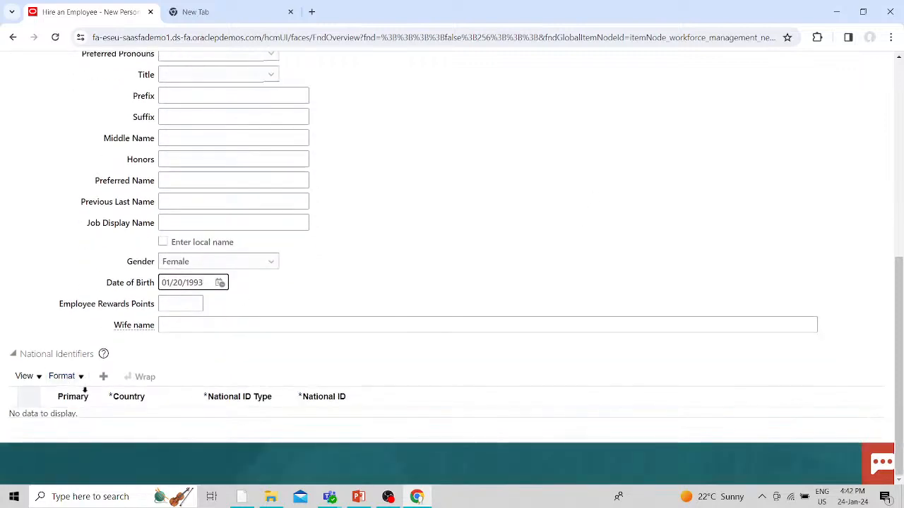
click(104, 378)
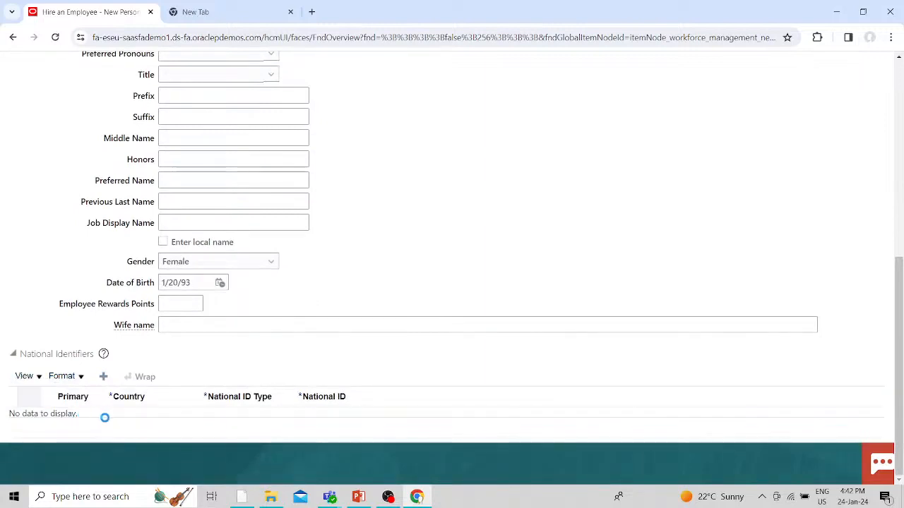
click(276, 422)
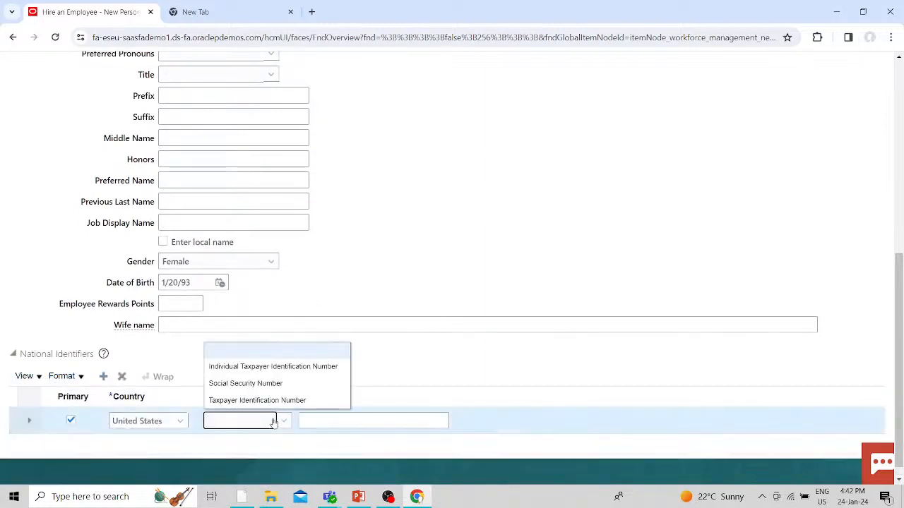
click(221, 384)
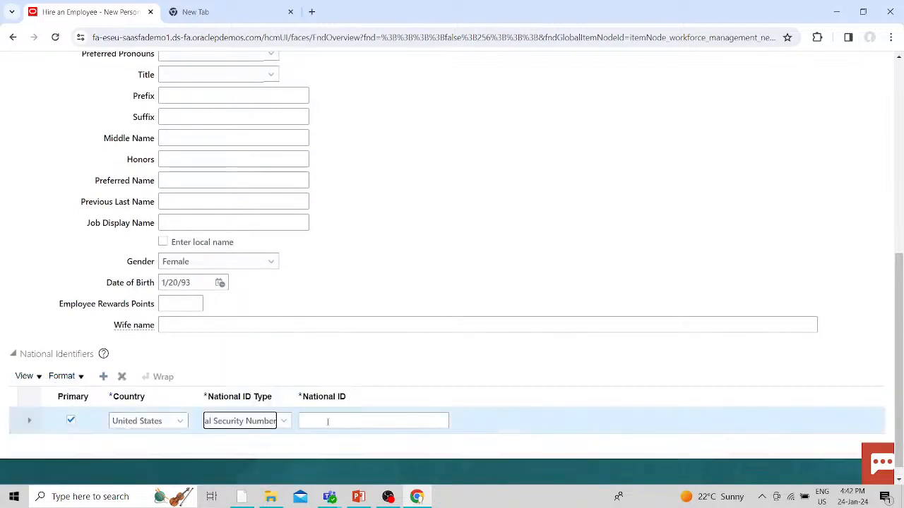
click(328, 421)
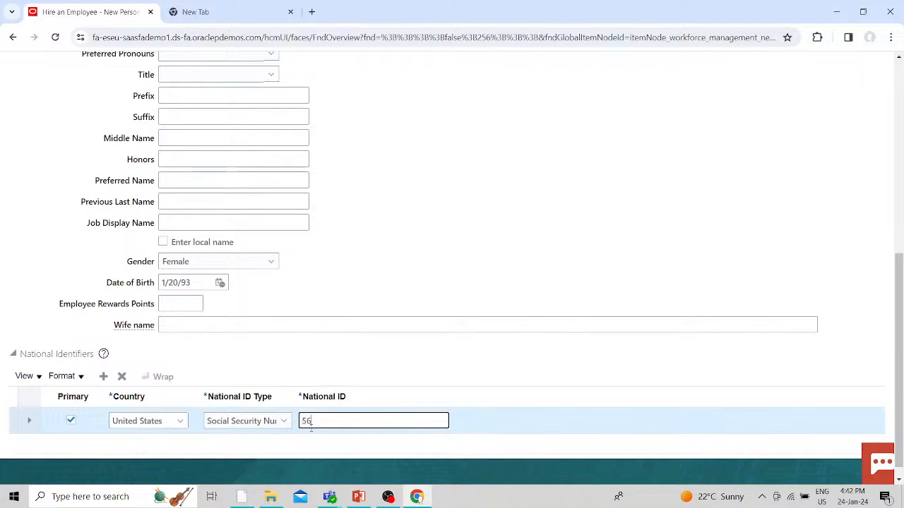
scroll(505, 377, up, 5)
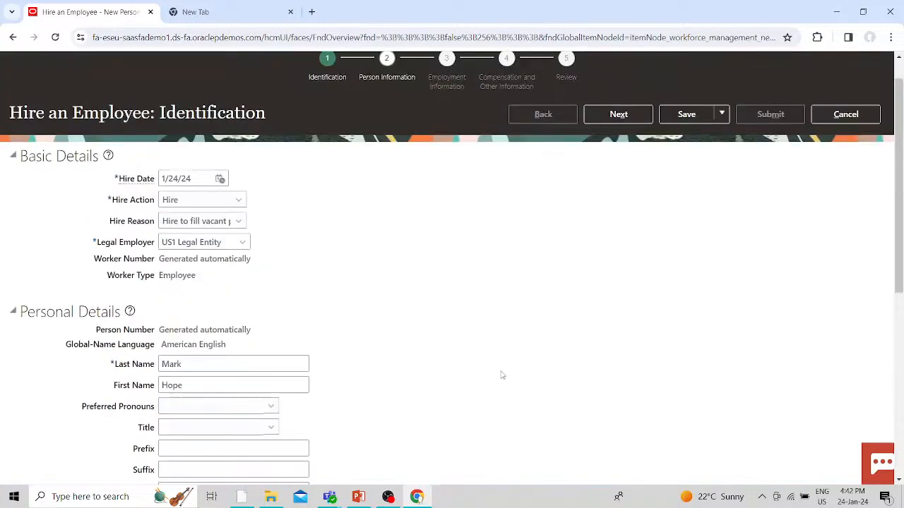
- Continue to the Person Information step of the hire wizard
click(616, 148)
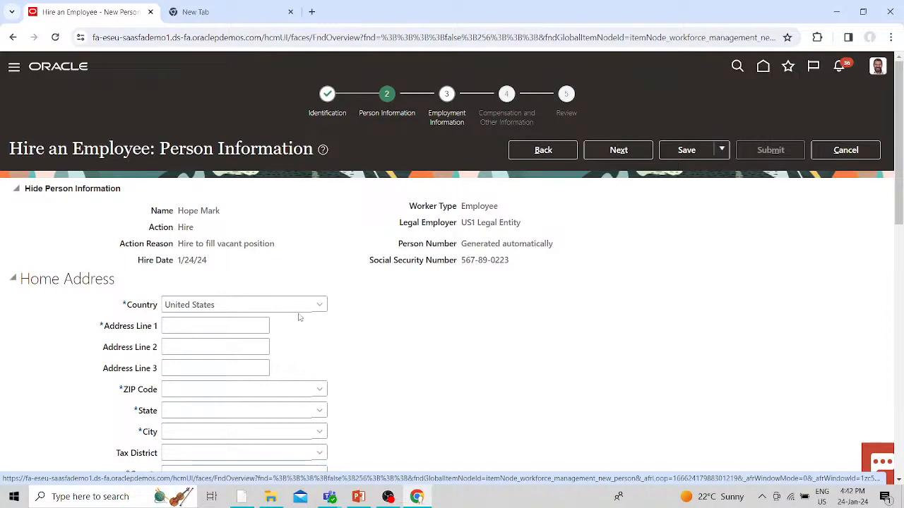
scroll(299, 318, down, 3)
scroll(298, 318, up, 3)
- Enter the hire's address line and ZIP so state NY, city Manhattan and county New York auto-fill
click(187, 327)
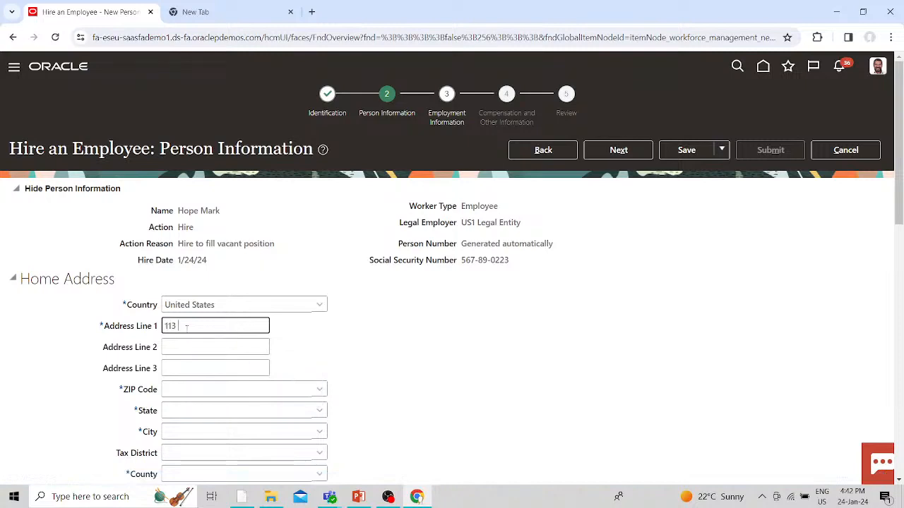
click(225, 390)
text(1)
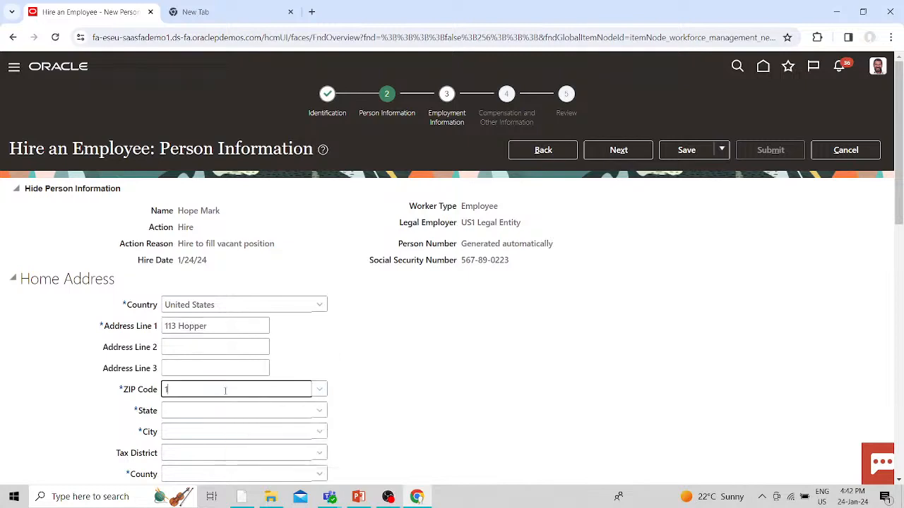
text(0001q)
key(BackSpace)
click(408, 429)
scroll(396, 422, down, 1)
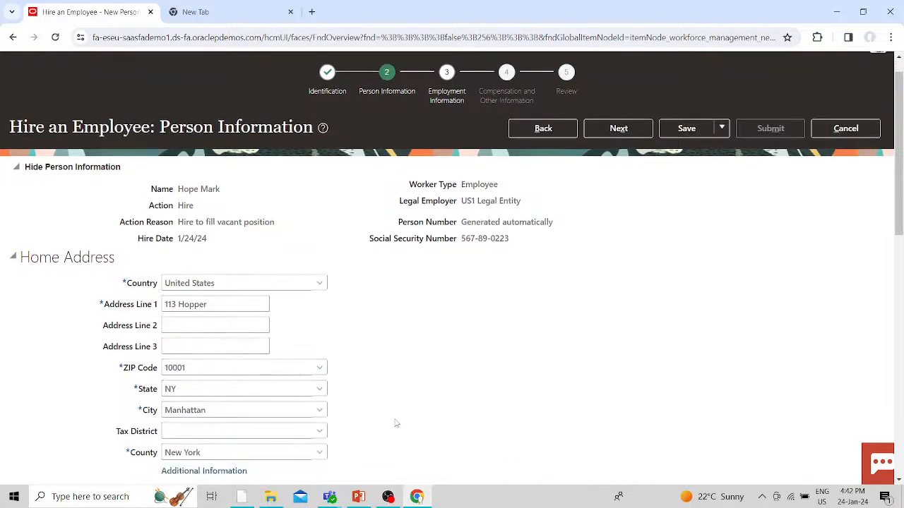
scroll(396, 423, down, 1)
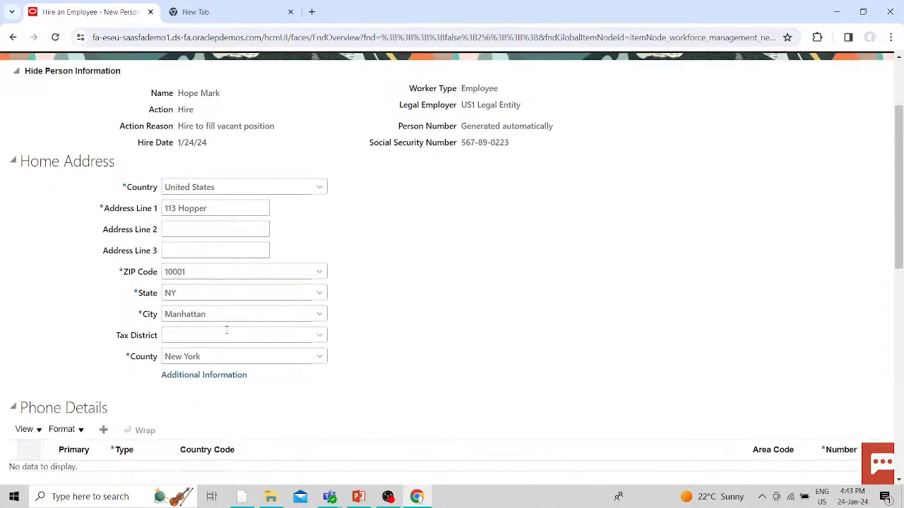
scroll(369, 347, down, 1)
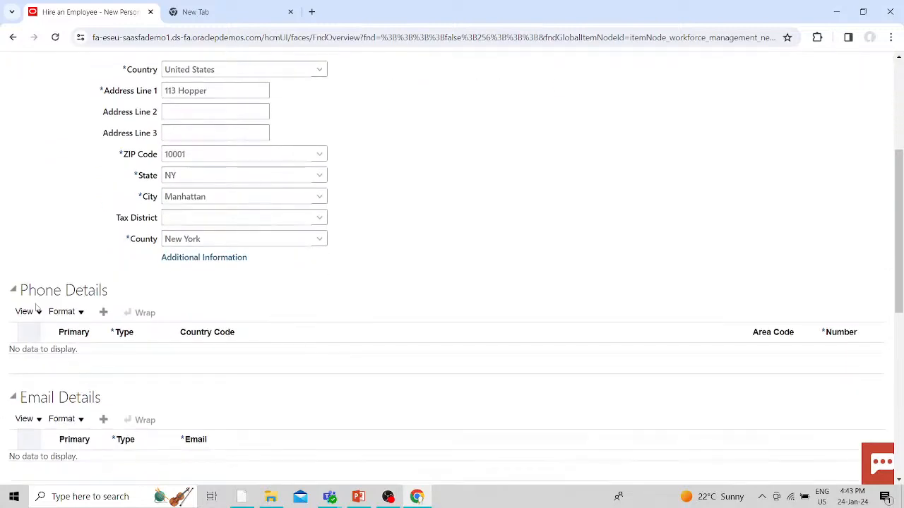
scroll(177, 409, down, 2)
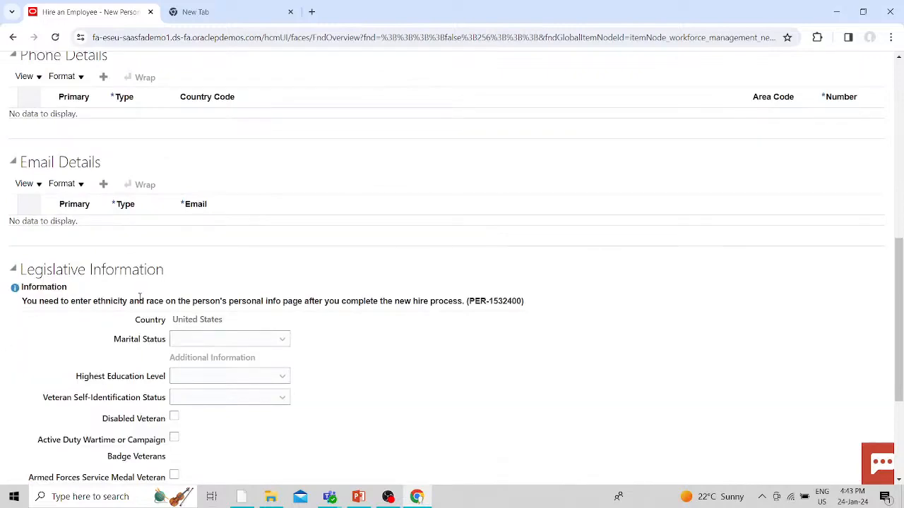
scroll(139, 298, down, 2)
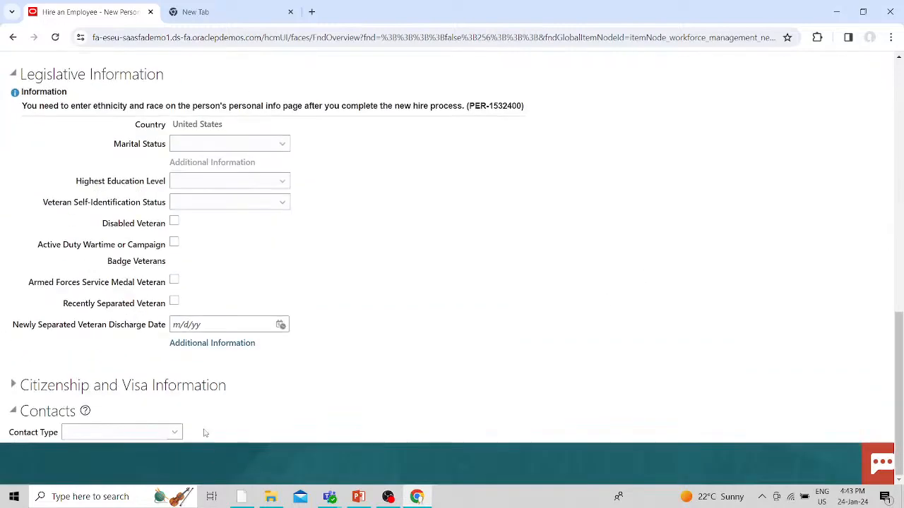
scroll(600, 362, up, 6)
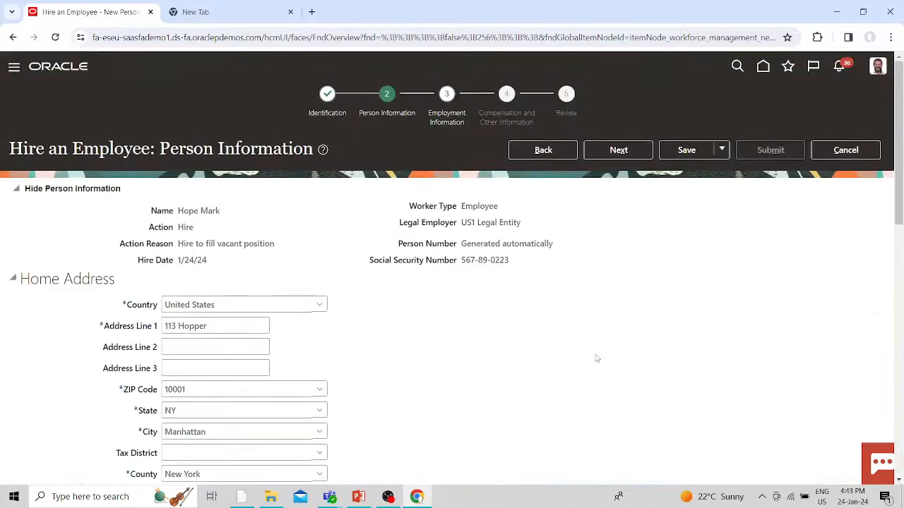
- Move from Person Information on to Employment Information
click(602, 158)
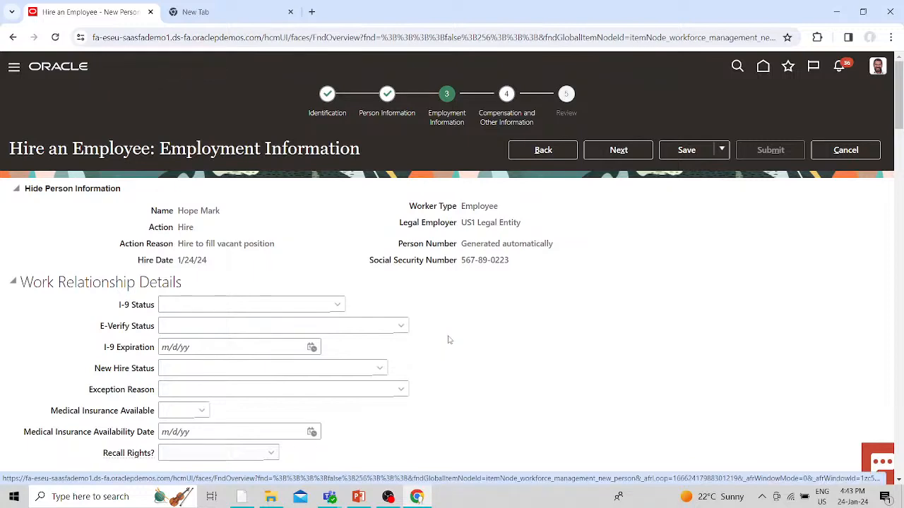
- Search for and select US1 Business Unit as the assignment business unit
scroll(448, 339, down, 2)
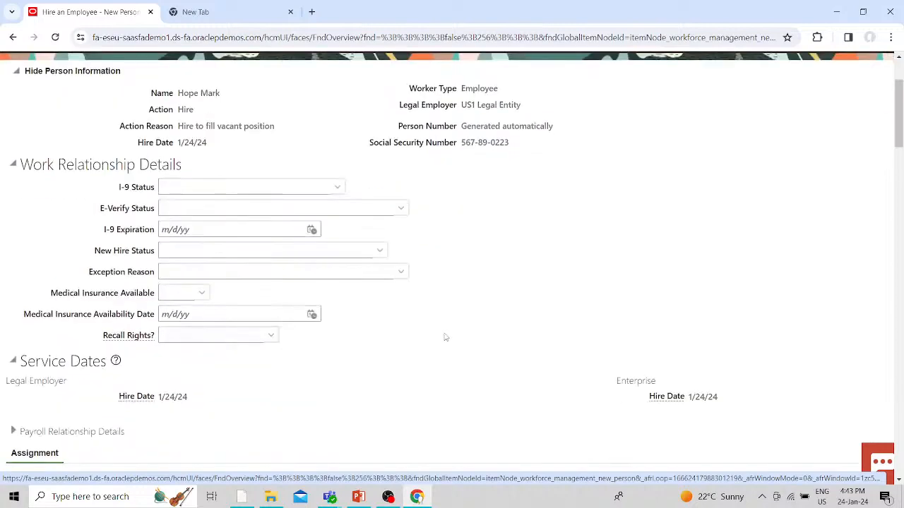
scroll(444, 336, down, 2)
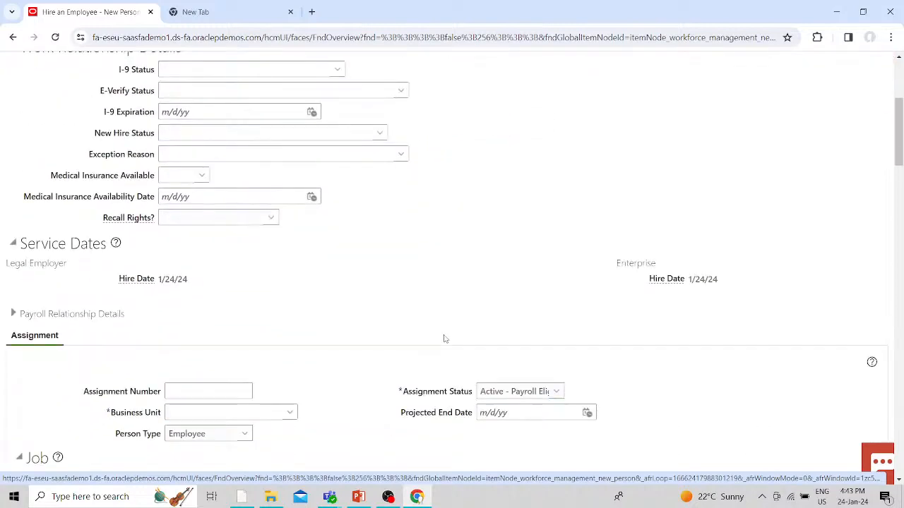
scroll(437, 335, down, 2)
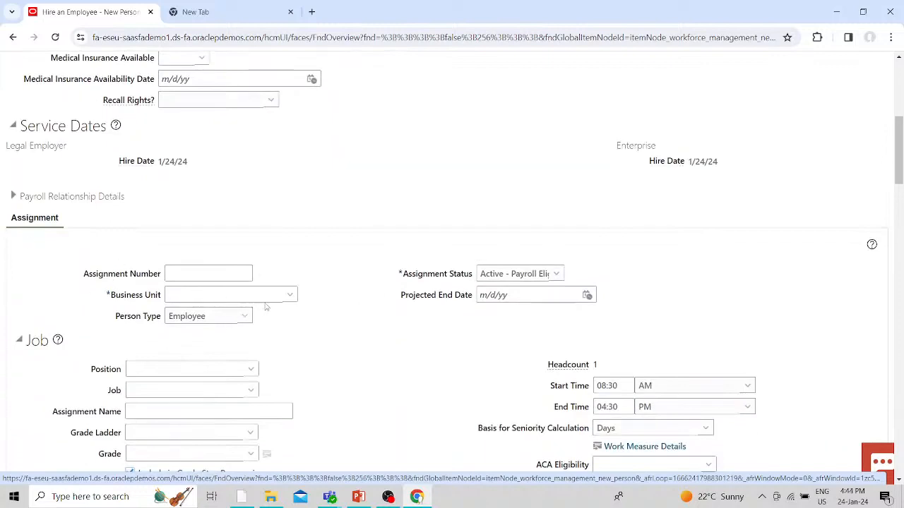
click(286, 296)
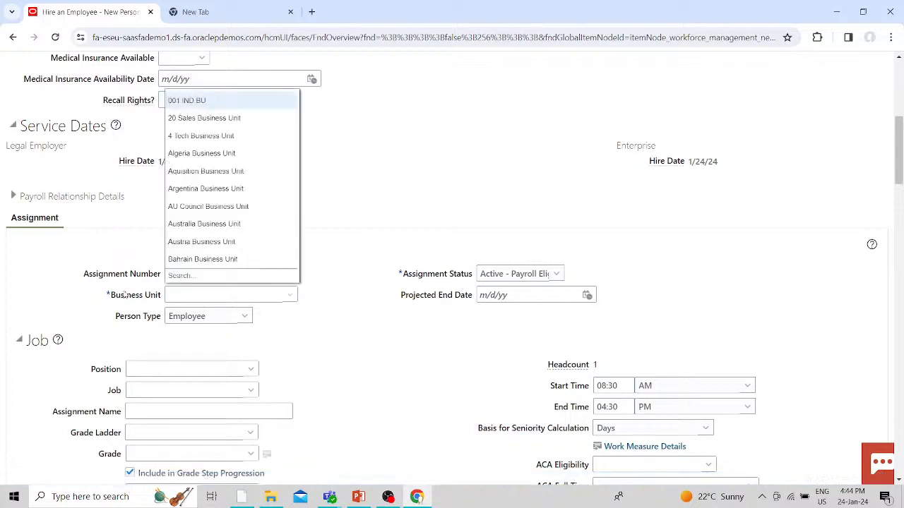
click(187, 275)
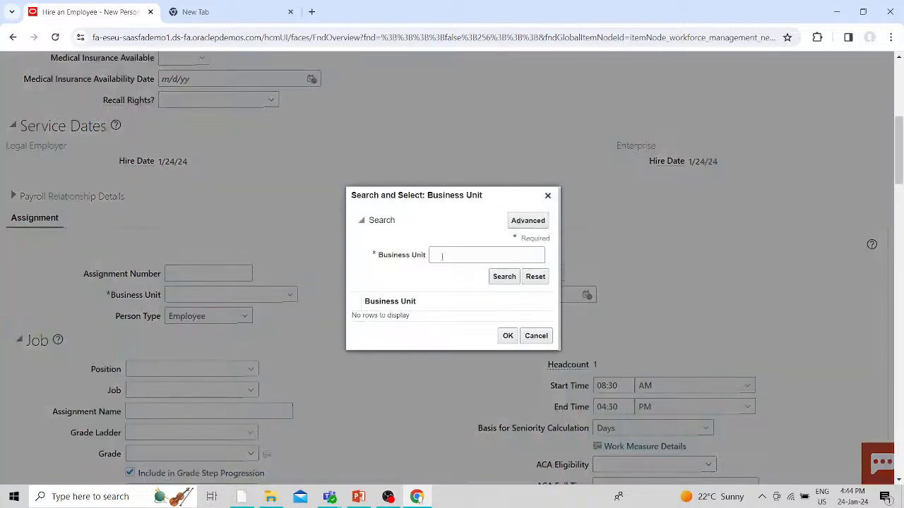
click(442, 257)
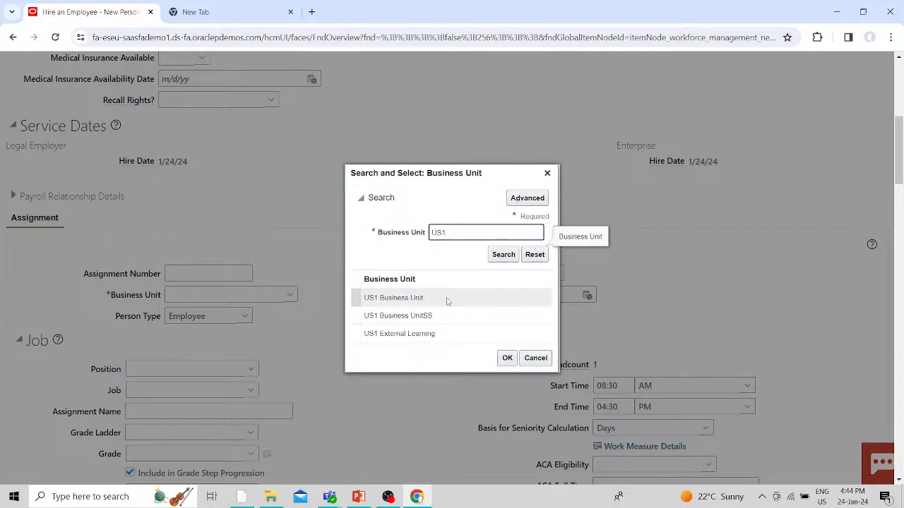
click(445, 299)
click(506, 358)
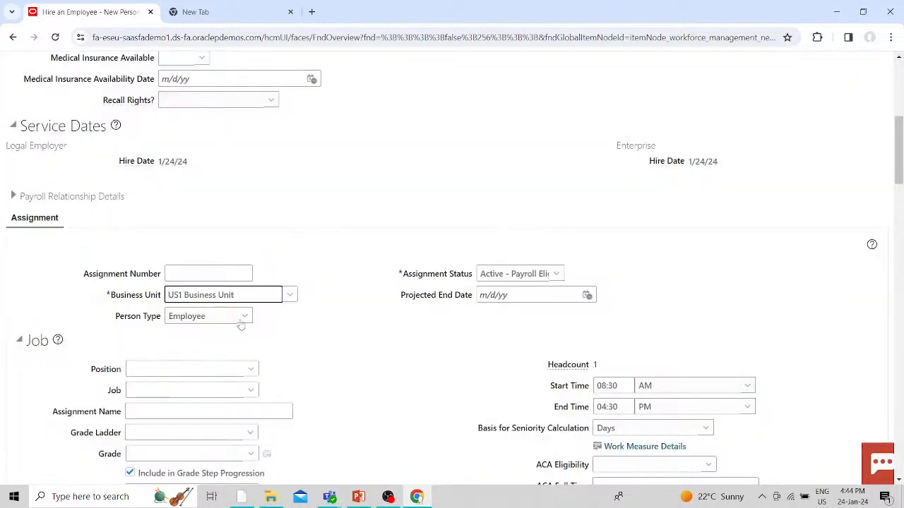
- Keep person type Employee and assignment status Active - Payroll Eligible
click(240, 319)
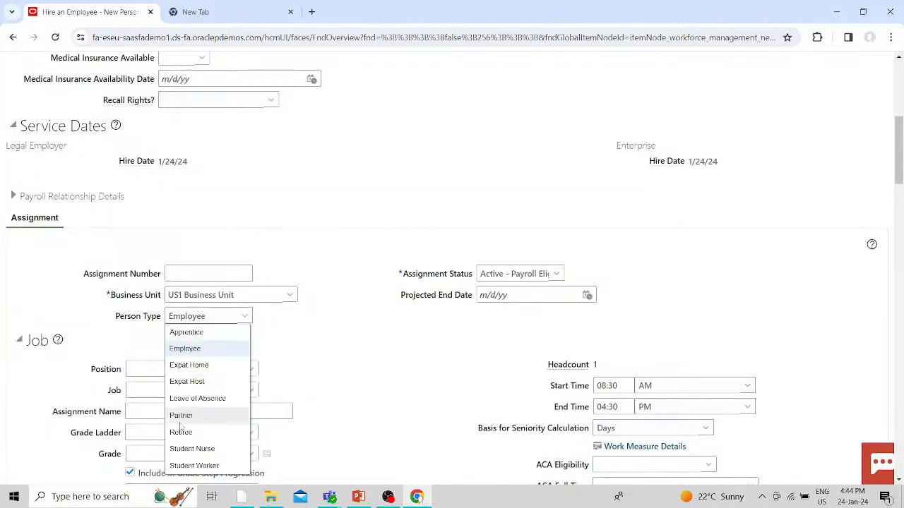
click(186, 348)
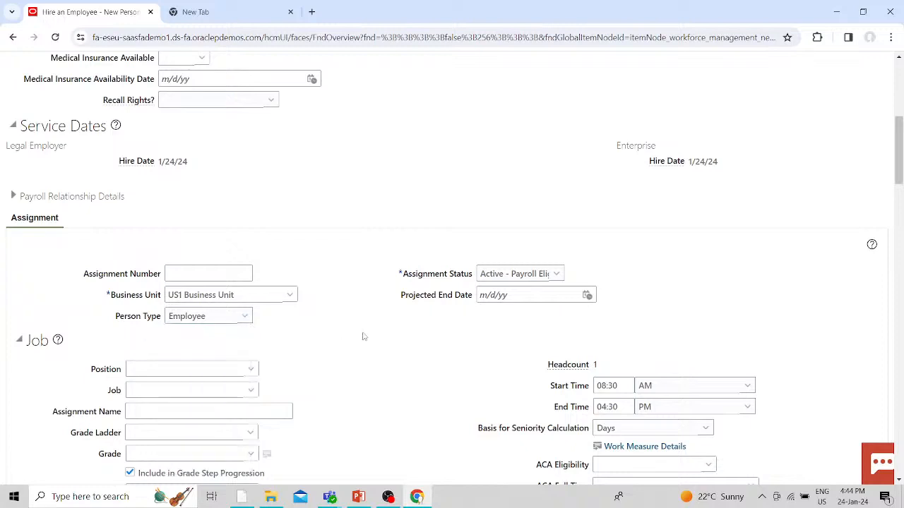
click(556, 274)
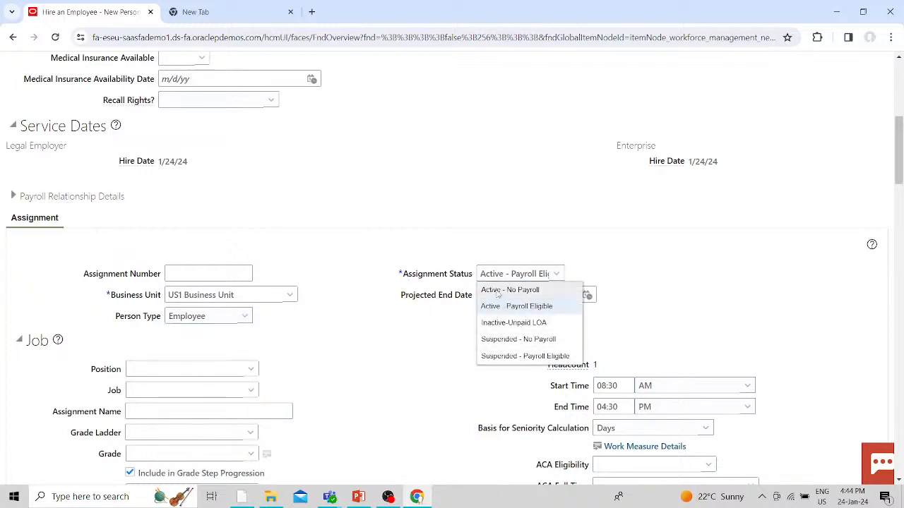
click(428, 353)
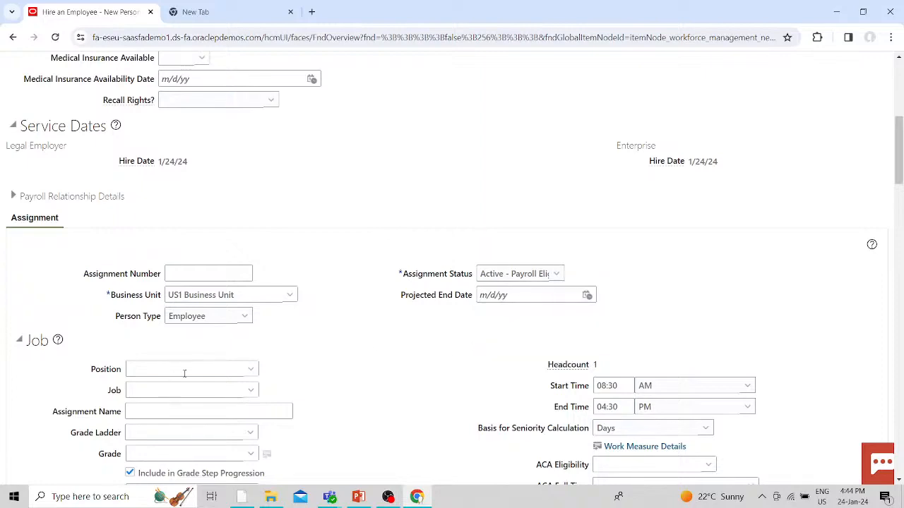
scroll(258, 370, down, 2)
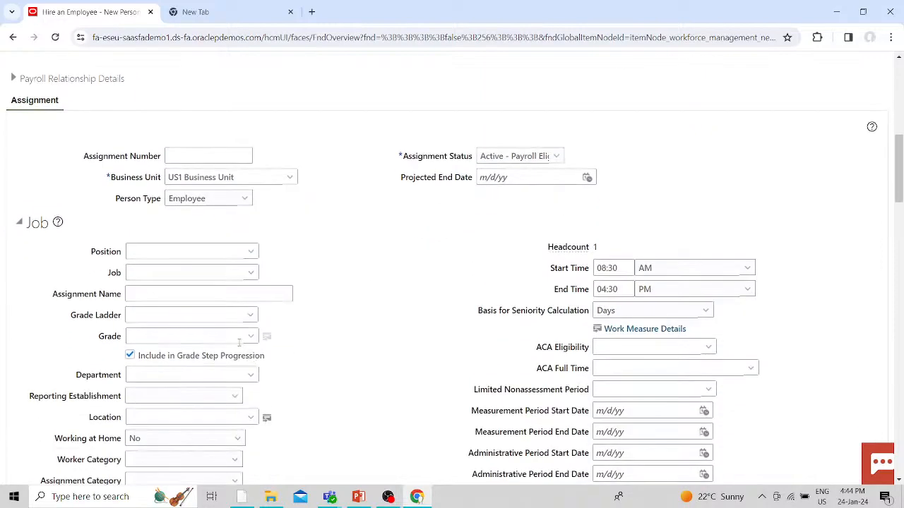
- Try Financial Analyst as the position and dismiss the no-open-headcount error
click(251, 253)
click(449, 239)
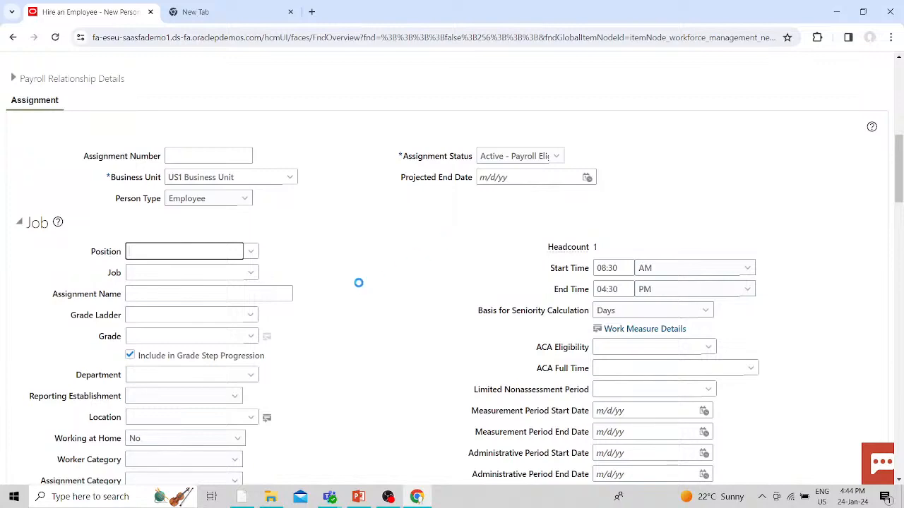
scroll(351, 285, down, 3)
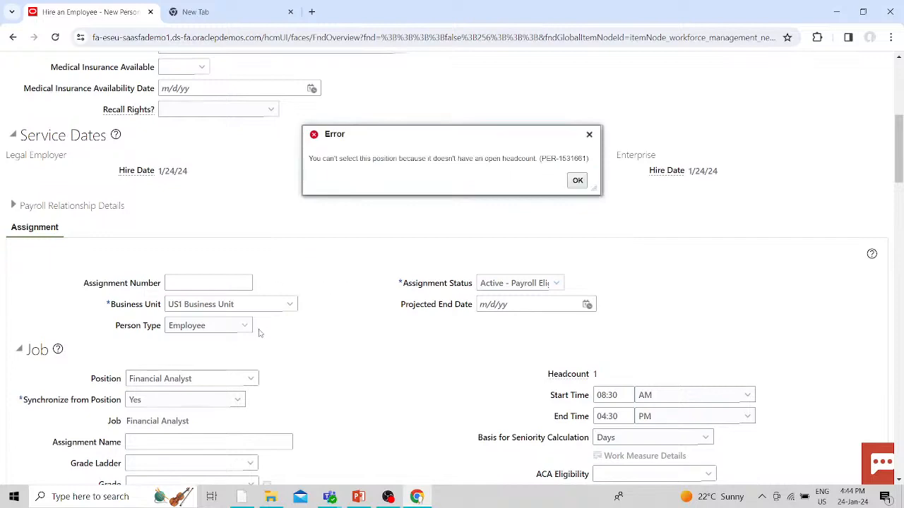
key(Return)
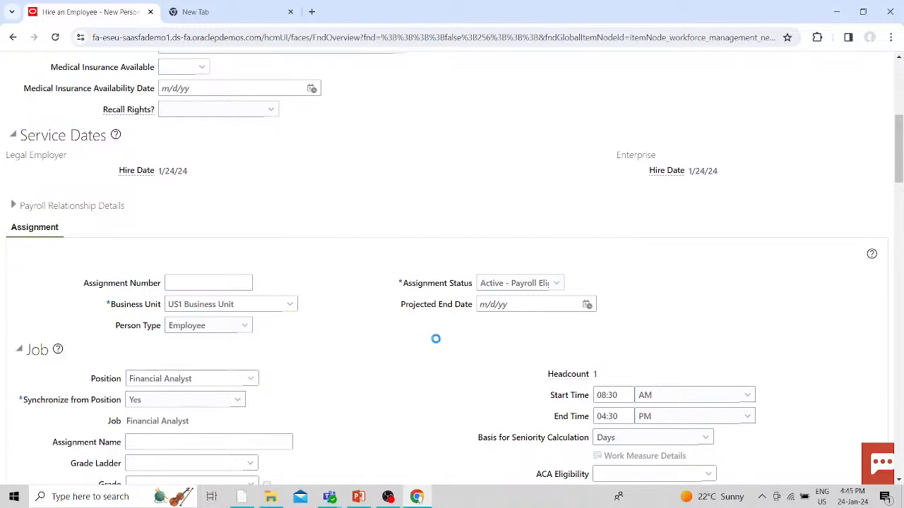
scroll(348, 329, down, 3)
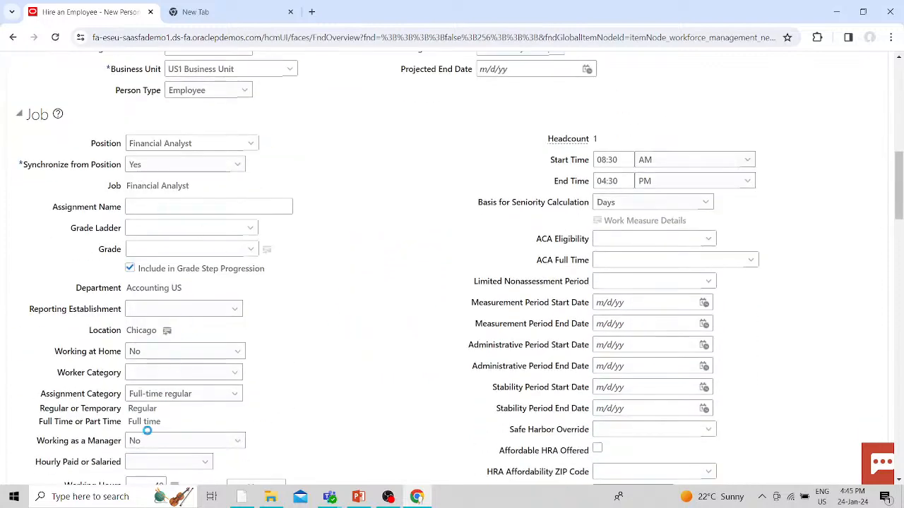
scroll(167, 442, down, 3)
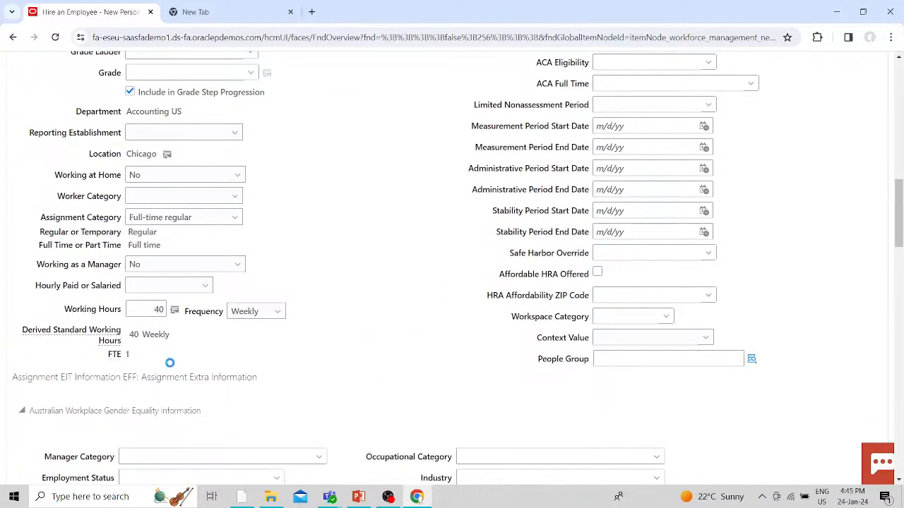
scroll(192, 364, up, 3)
- Assign Finance Director, toggling Synchronize from Position to No and back to Yes
click(252, 144)
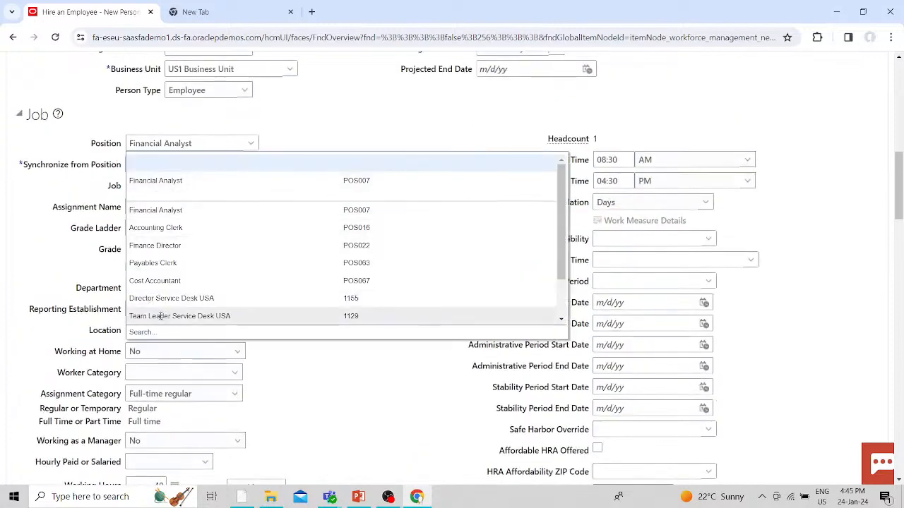
click(155, 209)
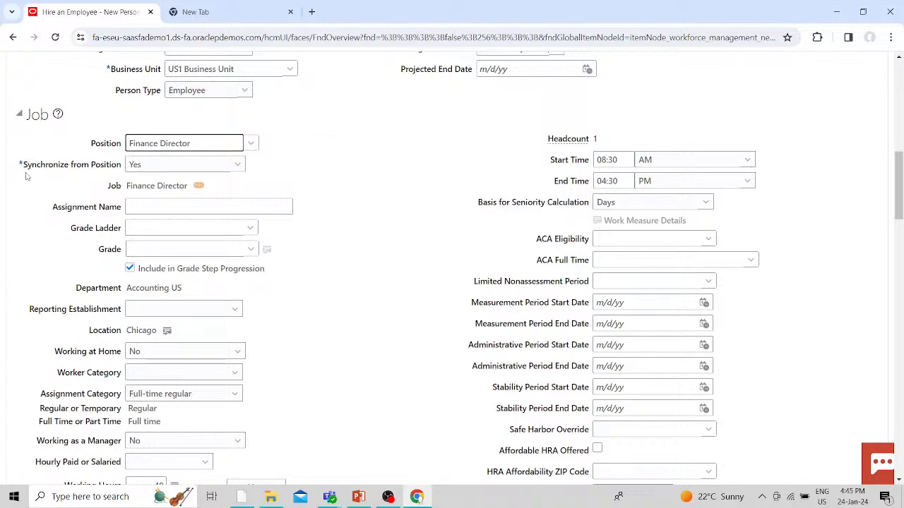
click(170, 170)
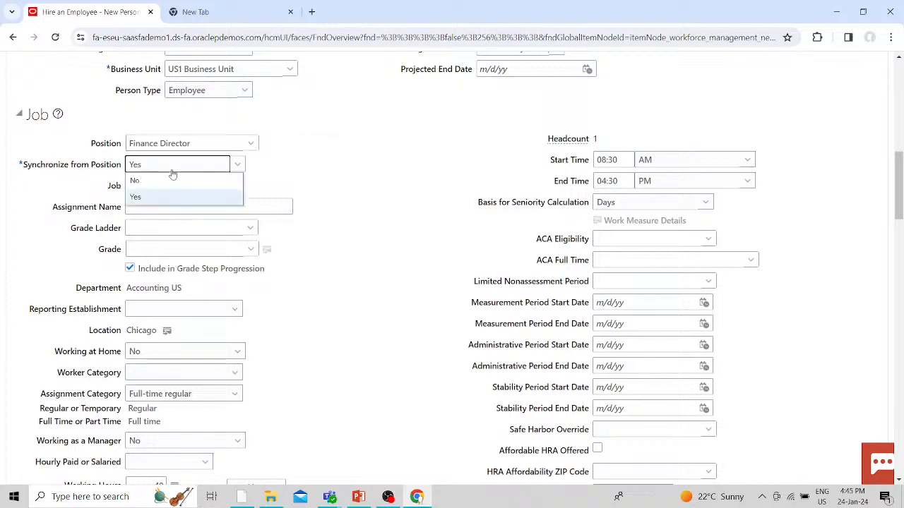
click(137, 181)
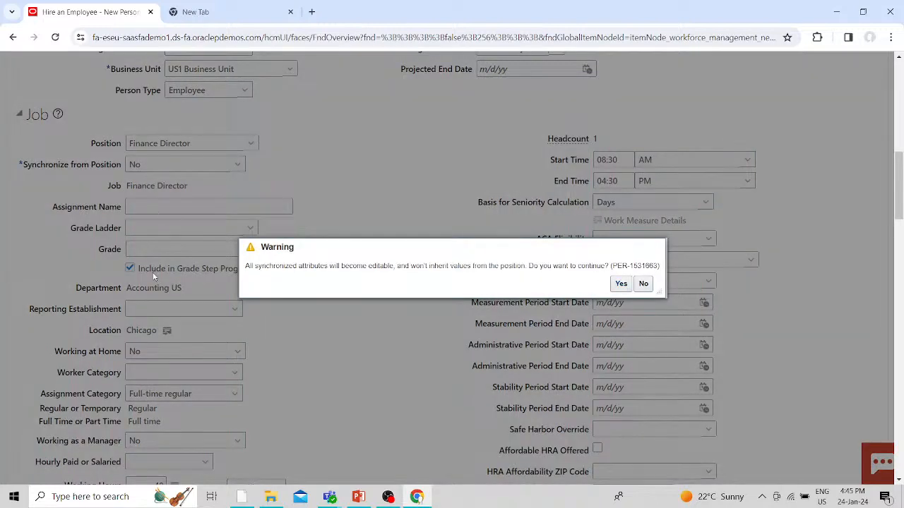
click(620, 283)
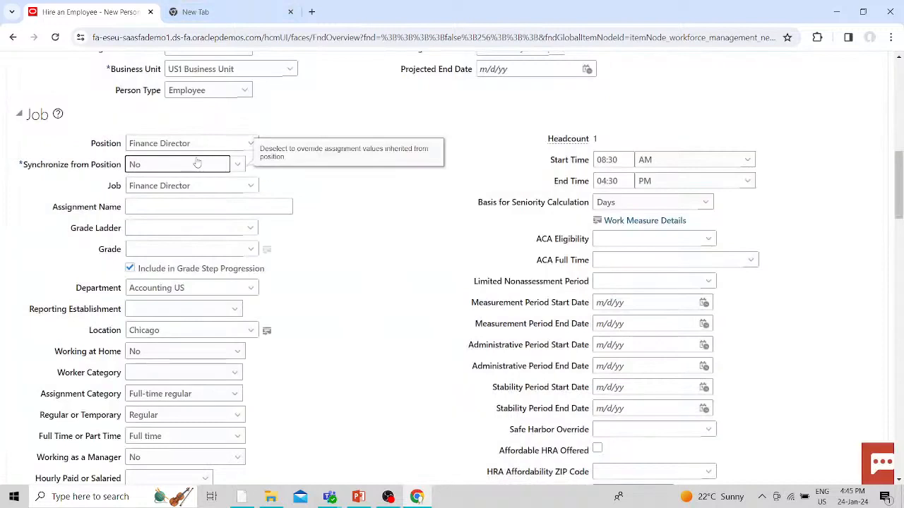
click(238, 165)
click(136, 196)
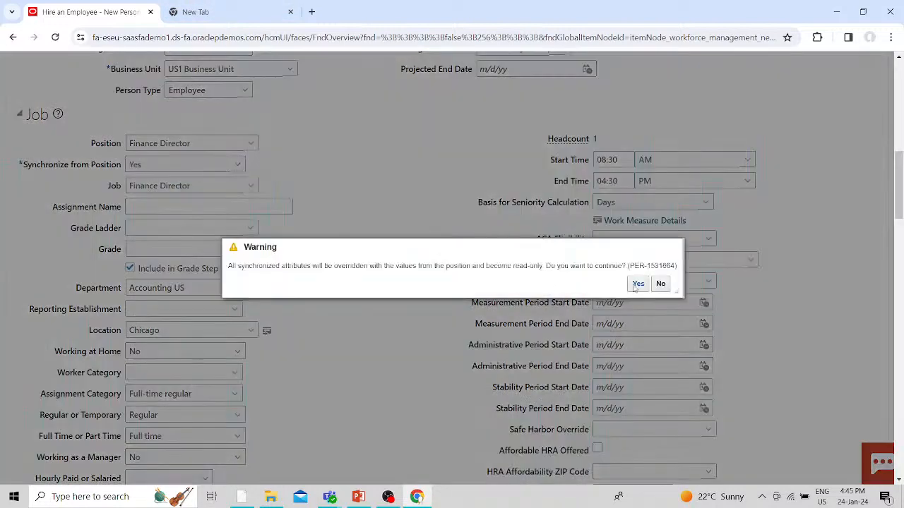
key(Return)
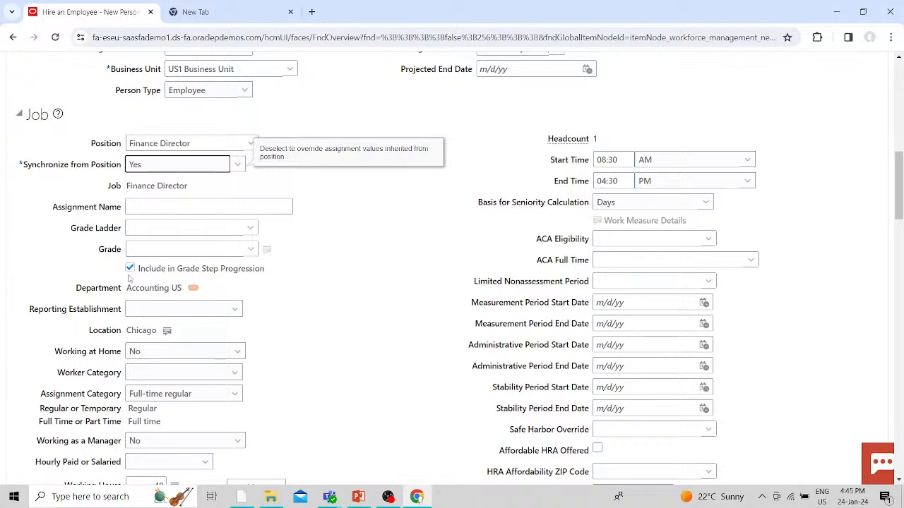
click(253, 249)
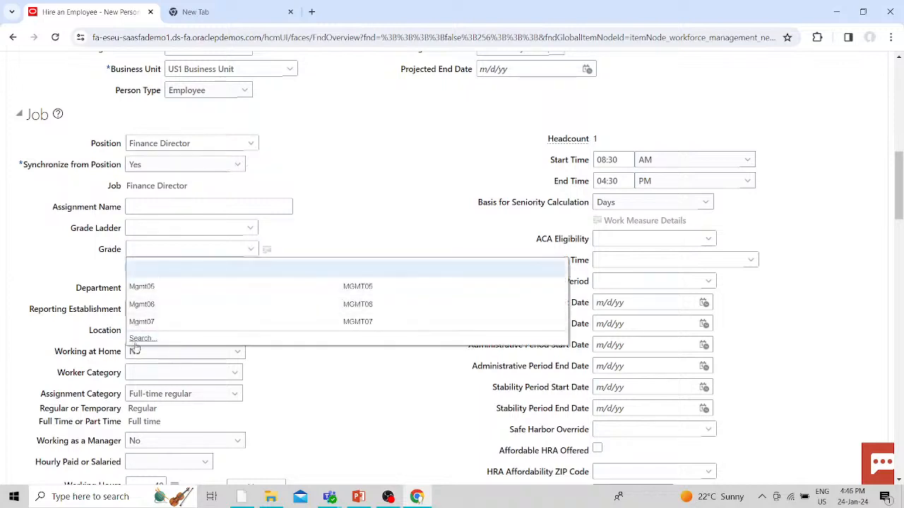
- Search the full grade list and set the assignment grade to Mgmt05
click(337, 308)
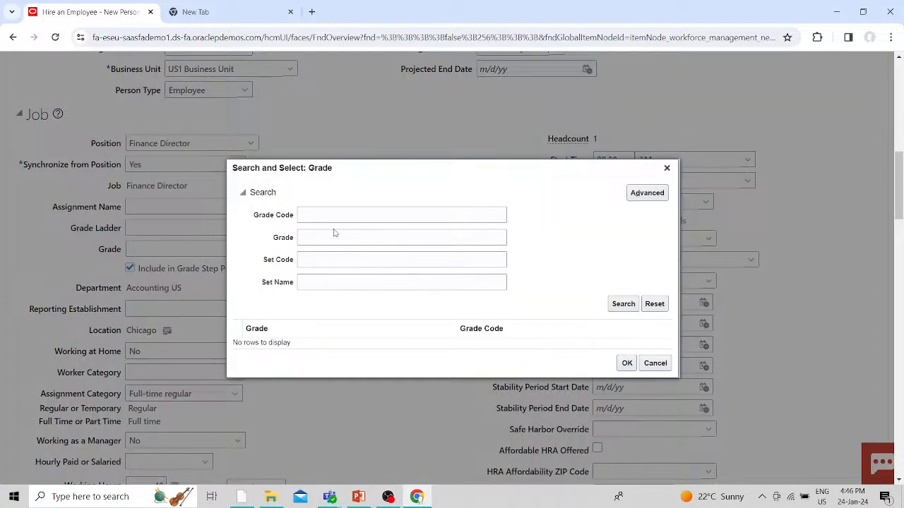
click(329, 326)
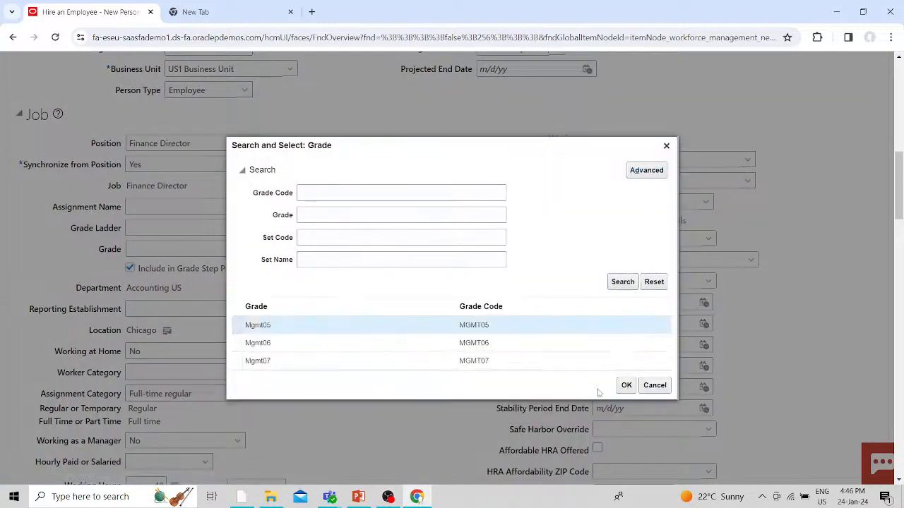
click(627, 385)
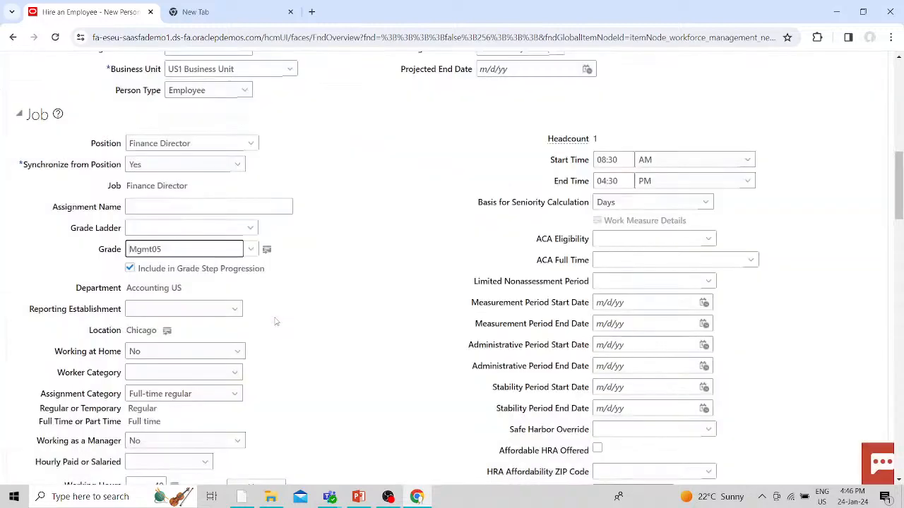
scroll(346, 306, down, 1)
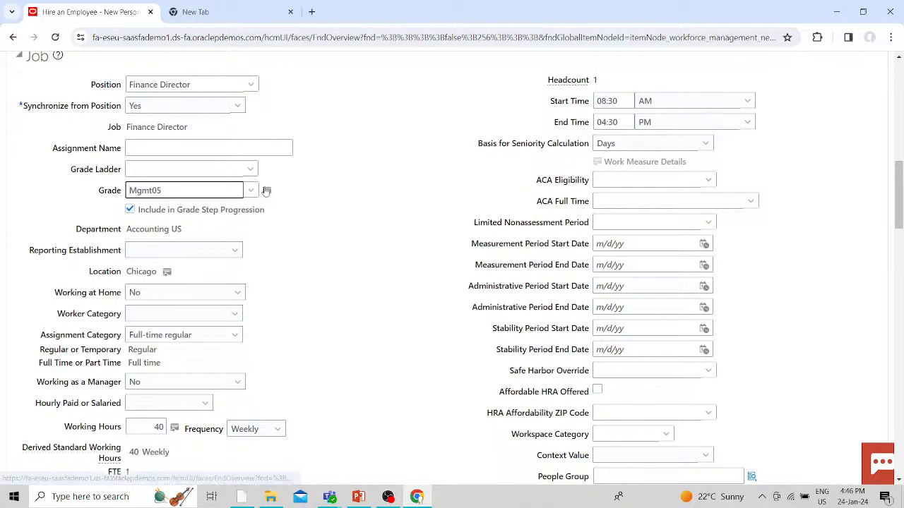
- Set reporting establishment US1 Legal Entity, worker category White collar, and mark the assignment Salaried
click(190, 257)
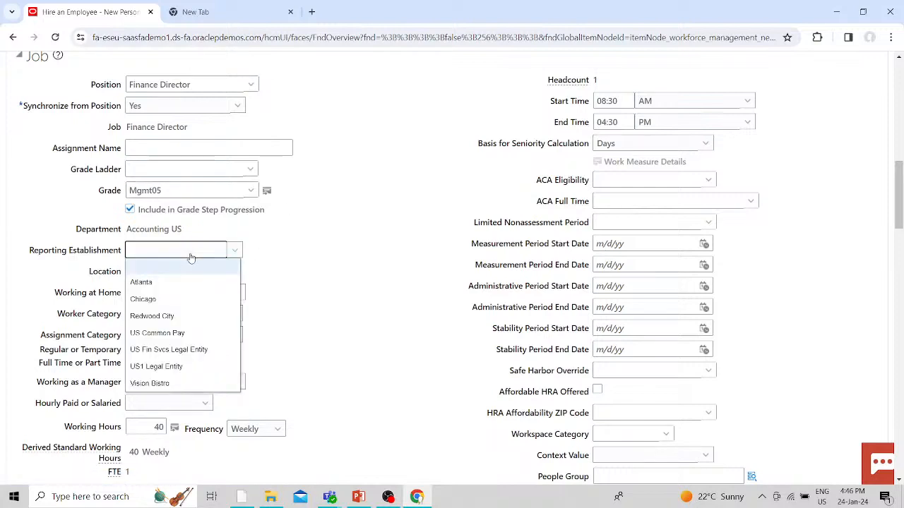
click(154, 367)
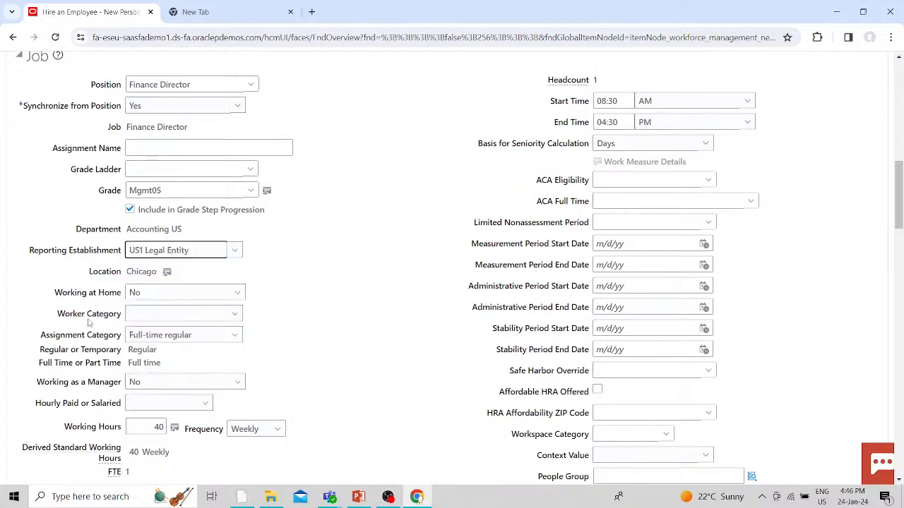
click(190, 313)
click(165, 348)
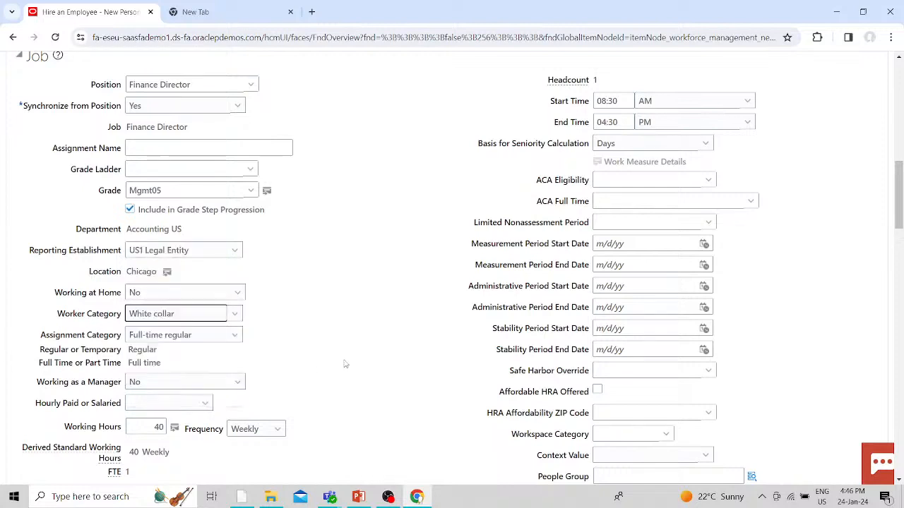
scroll(346, 364, down, 1)
click(192, 346)
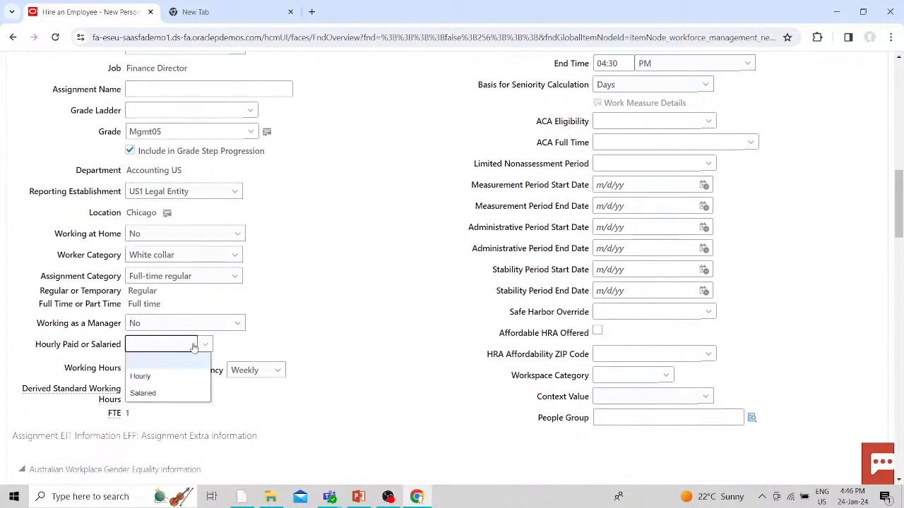
click(149, 394)
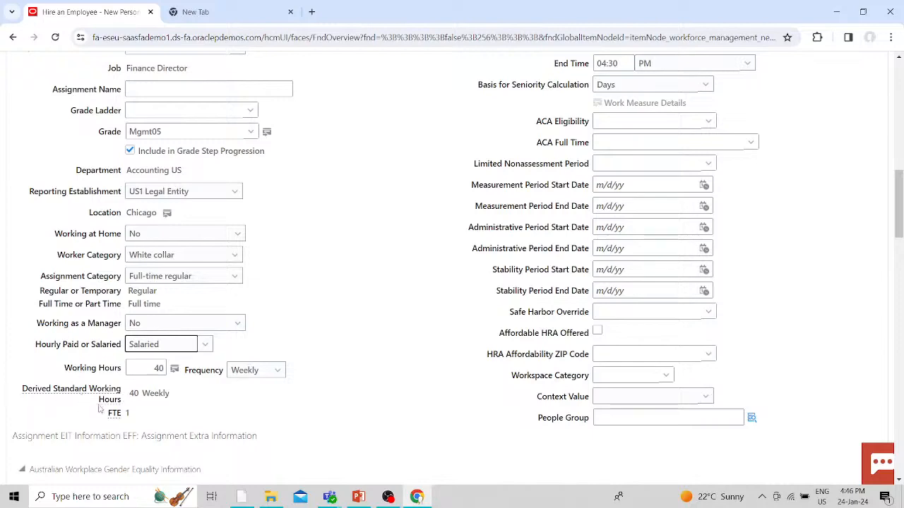
scroll(313, 382, up, 3)
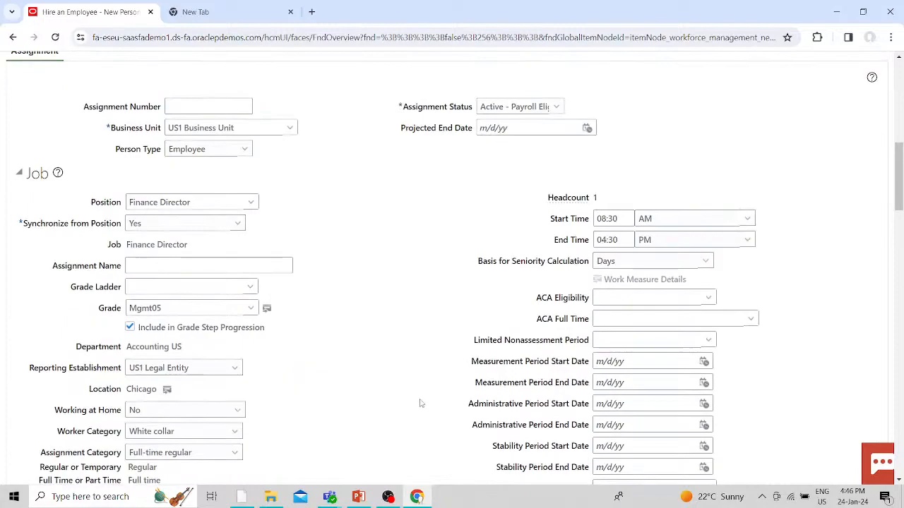
- Expand the assignment's Manager Details and open the full search for the manager name
scroll(420, 404, down, 4)
scroll(420, 404, down, 8)
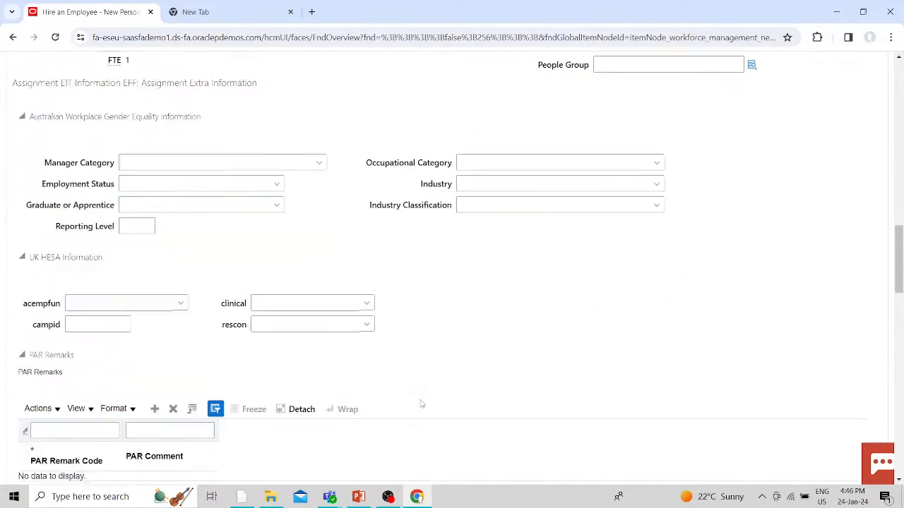
scroll(420, 401, down, 1)
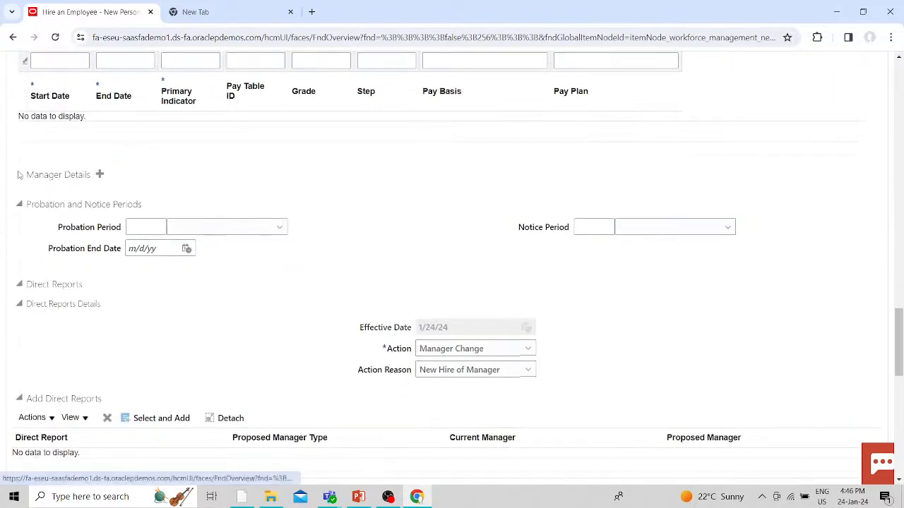
click(20, 177)
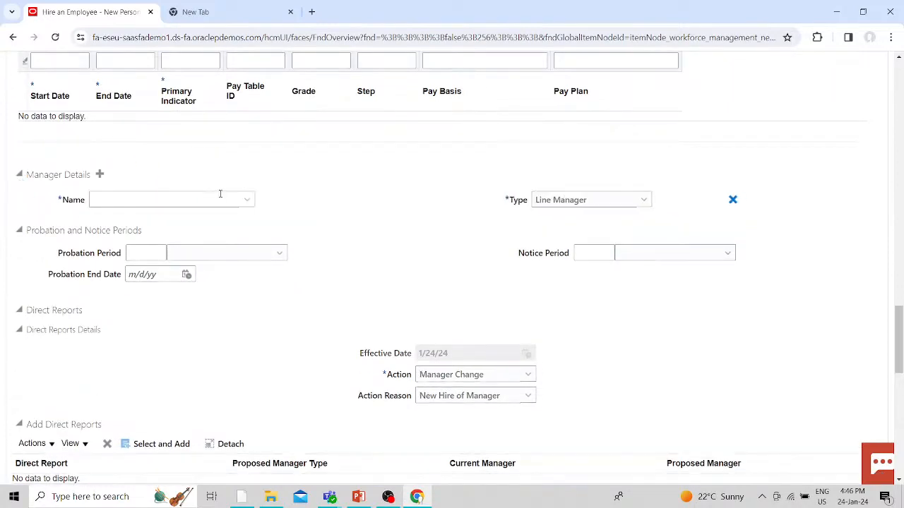
click(237, 200)
click(248, 201)
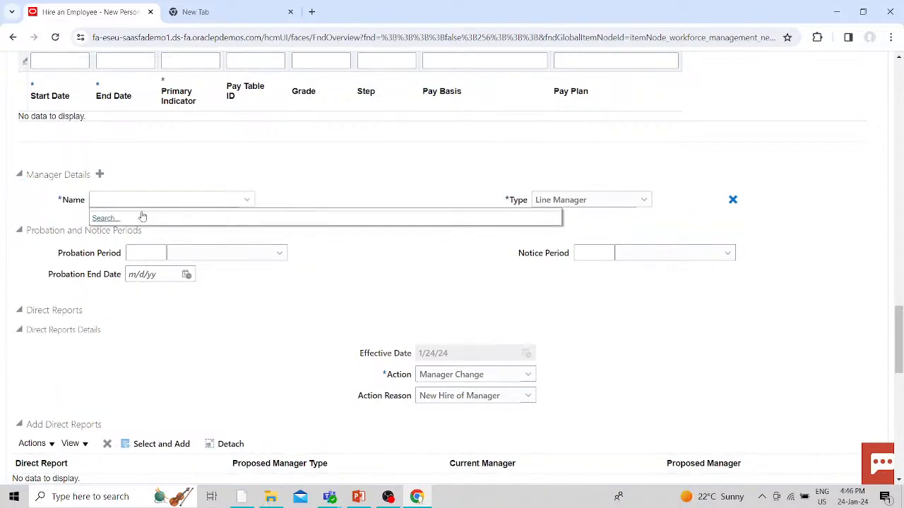
click(201, 219)
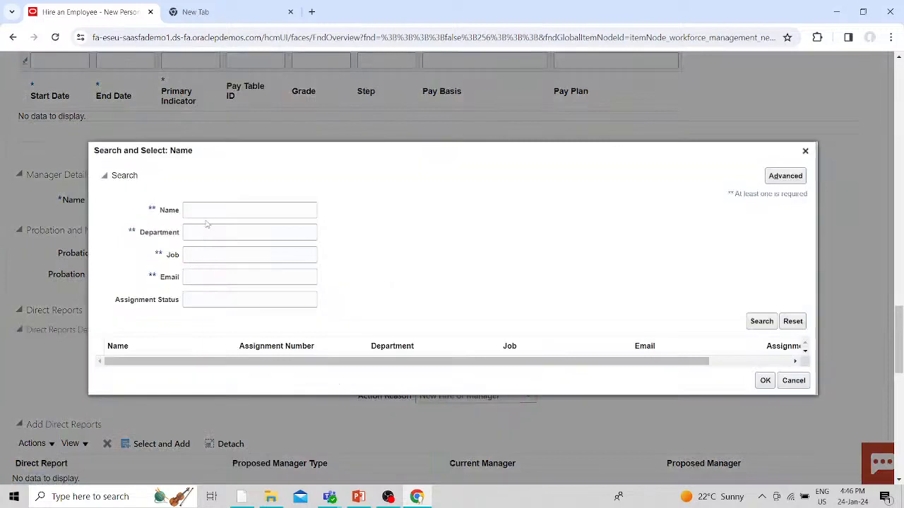
- Select the Benefits US Human Resources Specialist as manager, keeping type Line Manager
click(205, 211)
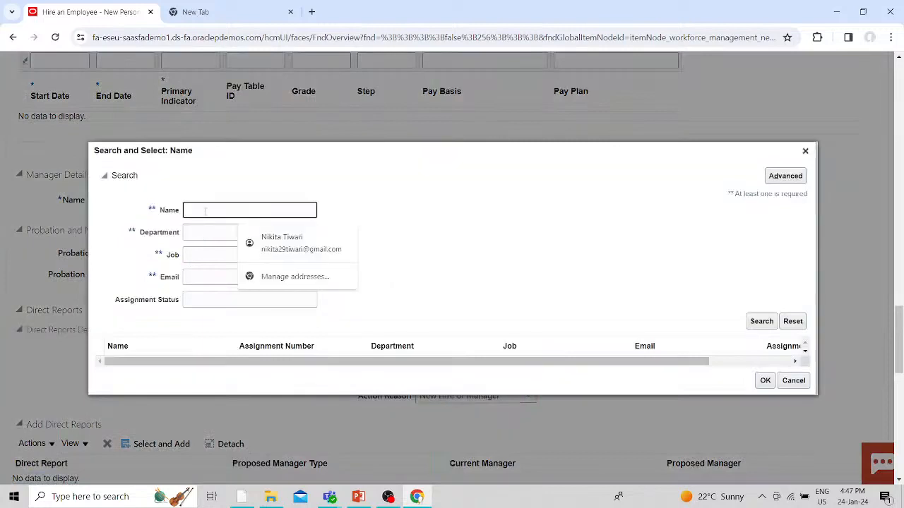
text(C)
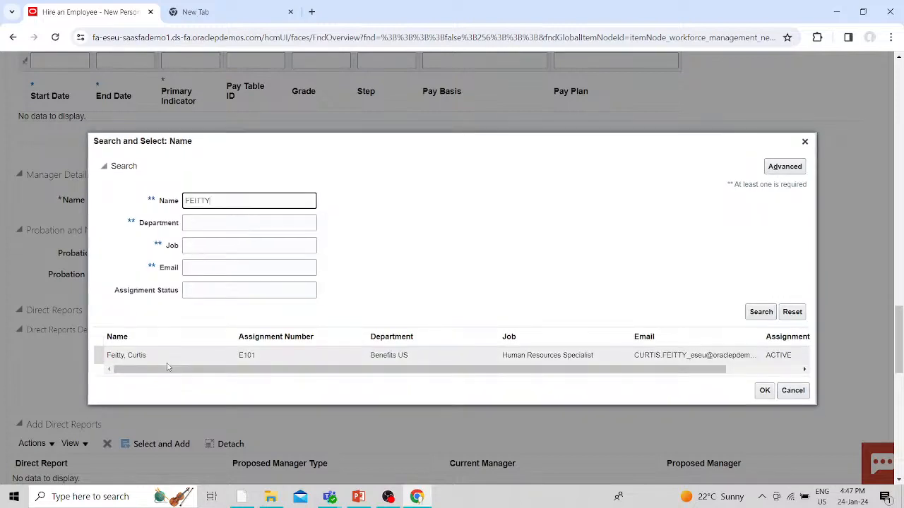
click(164, 358)
click(761, 392)
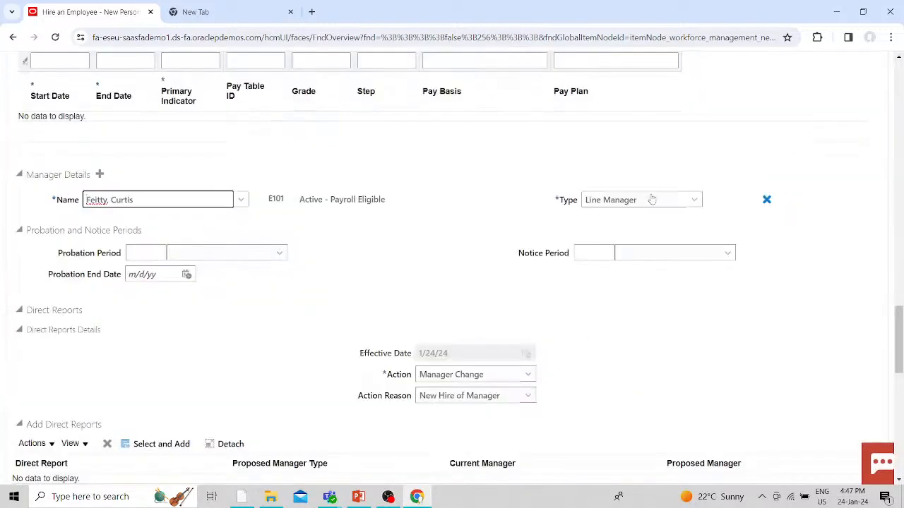
click(651, 200)
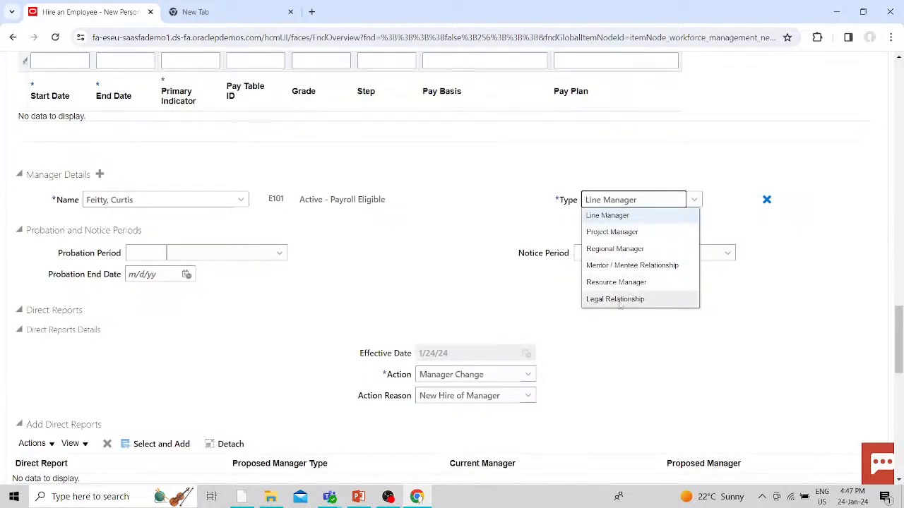
click(460, 300)
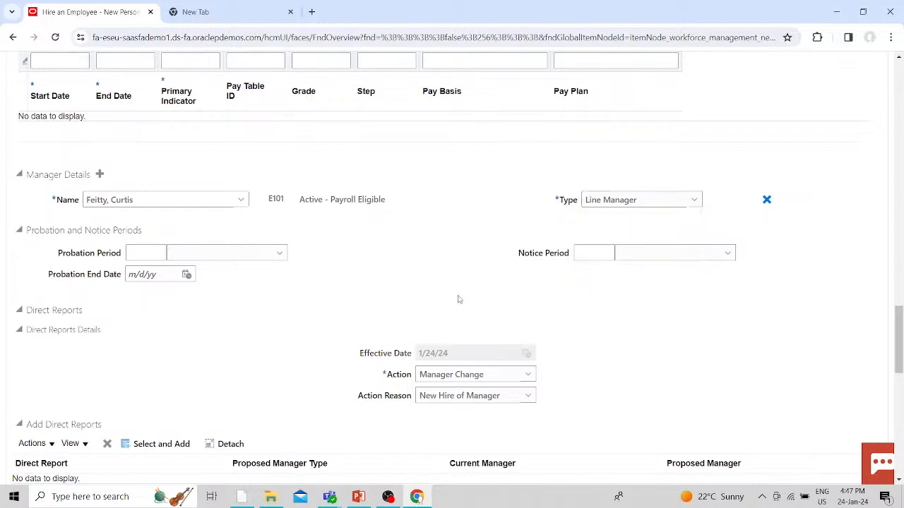
- In Payroll Details, choose tax reporting unit US1 Legal Entity and payroll Monthly
scroll(166, 308, down, 5)
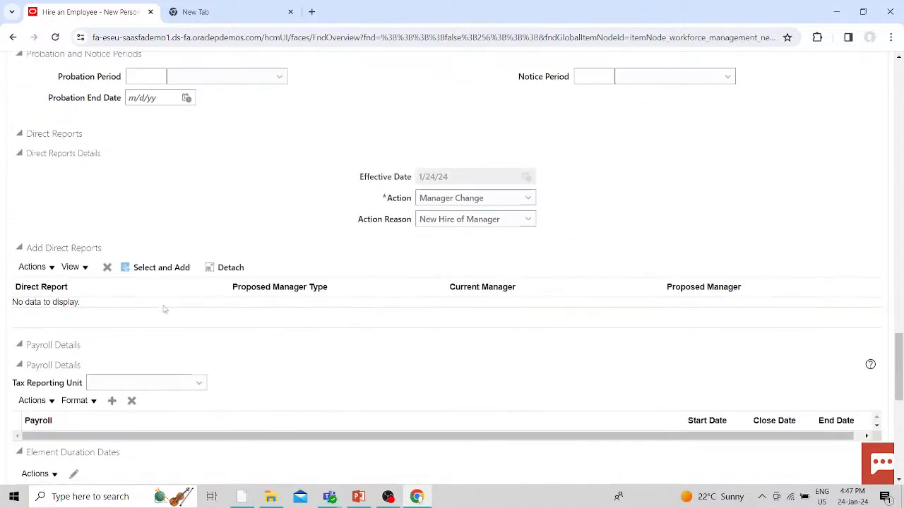
click(164, 264)
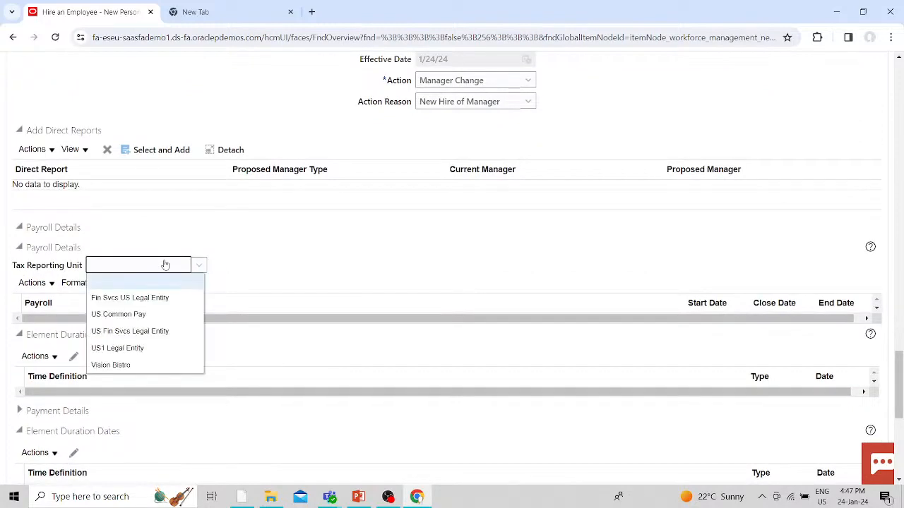
click(110, 349)
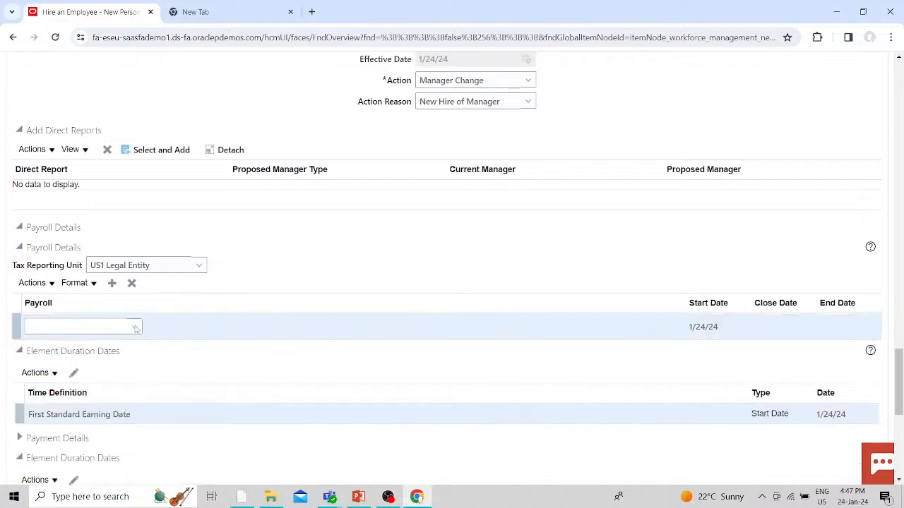
click(133, 325)
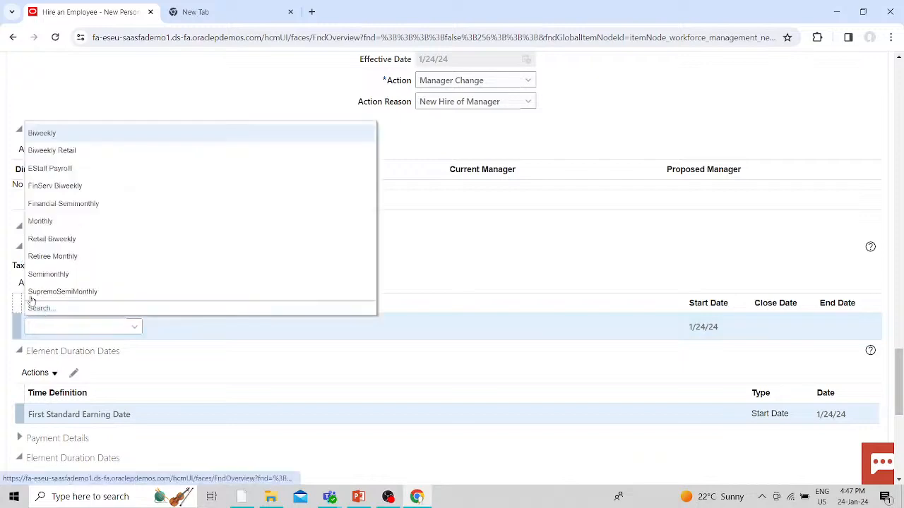
click(35, 221)
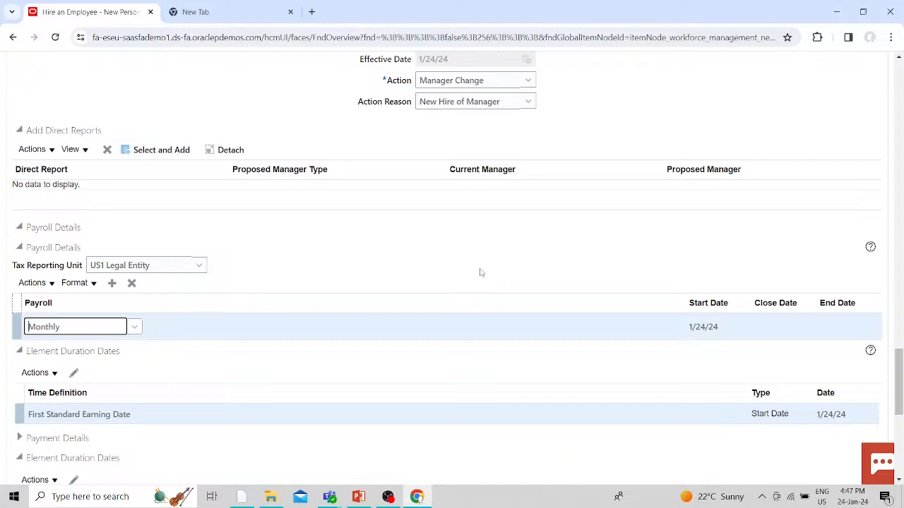
scroll(480, 272, down, 3)
scroll(327, 357, down, 3)
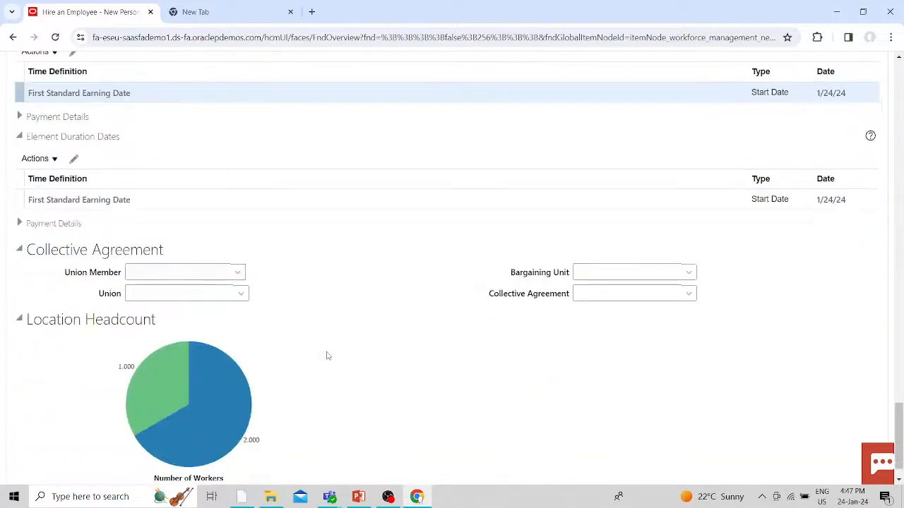
scroll(326, 356, up, 5)
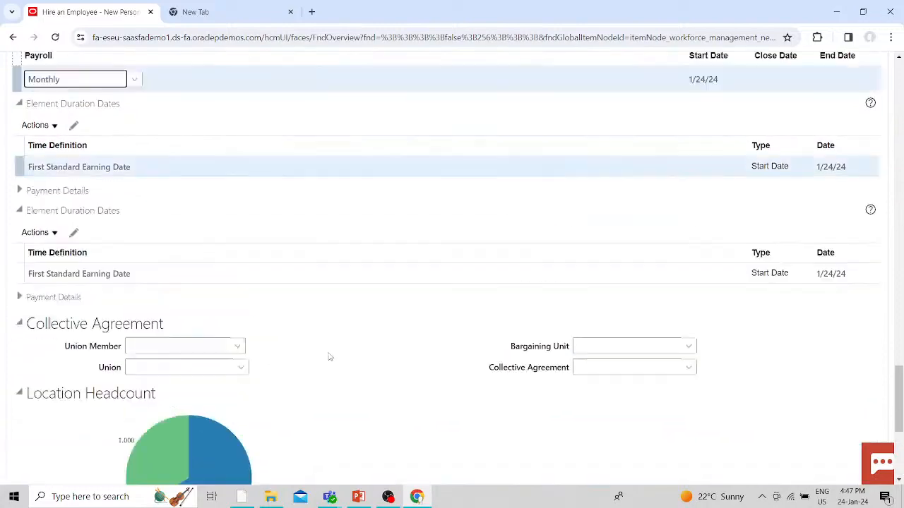
scroll(329, 357, up, 20)
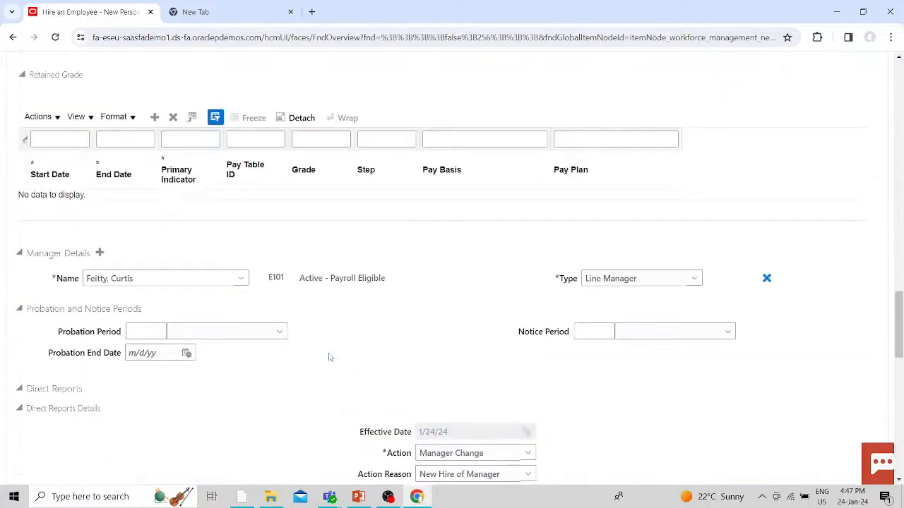
scroll(330, 356, up, 6)
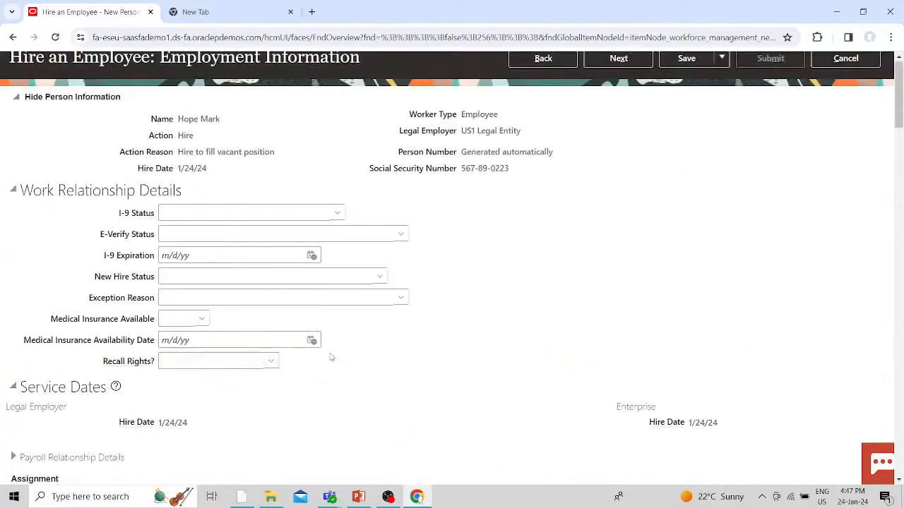
- Try to advance to the compensation step and see the invalid Location ID error
click(606, 153)
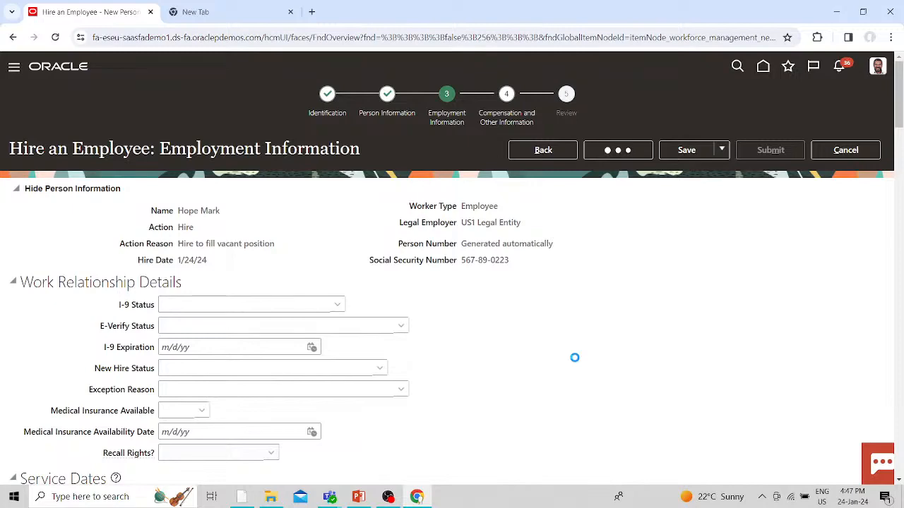
scroll(575, 358, down, 3)
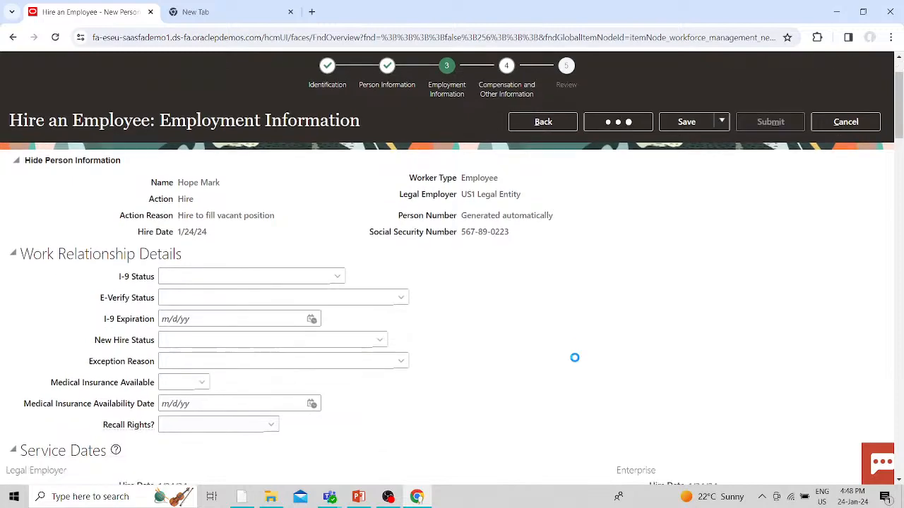
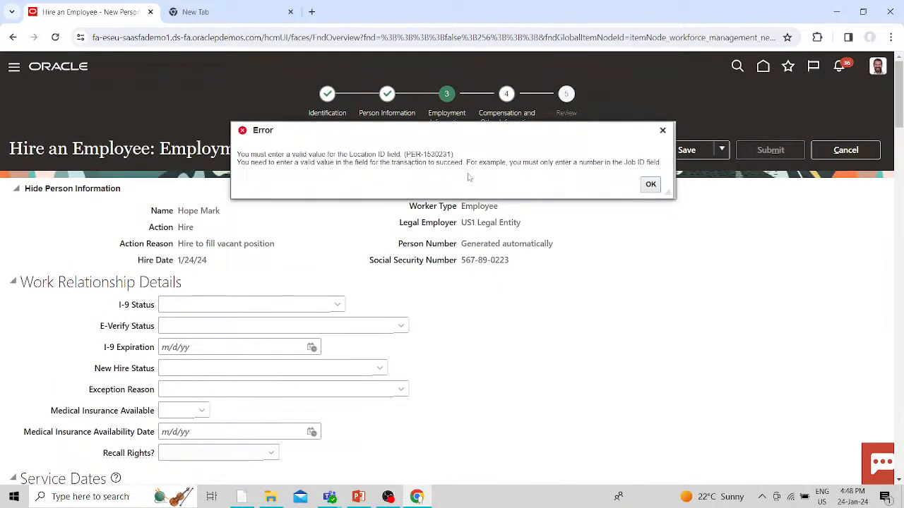
- Dismiss the Location ID error and review the Synchronize from Position choices, leaving it Yes
click(650, 184)
scroll(232, 384, down, 3)
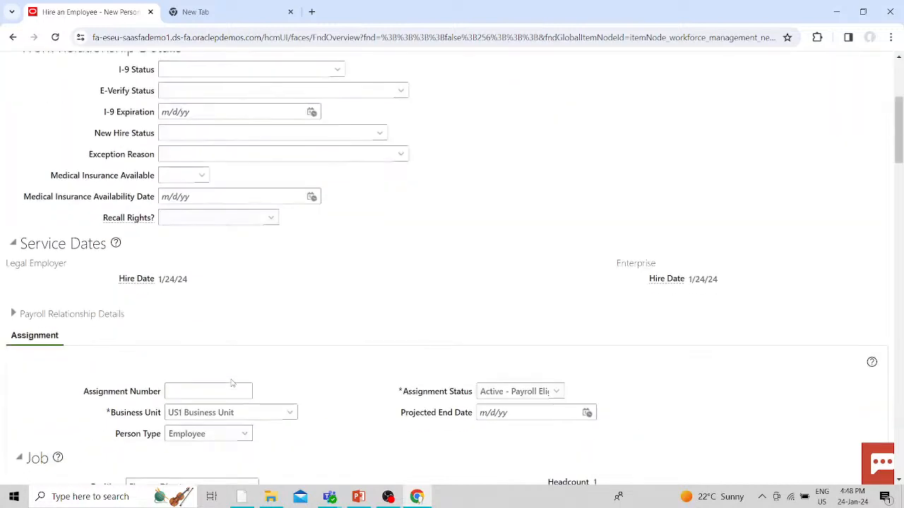
scroll(232, 384, down, 4)
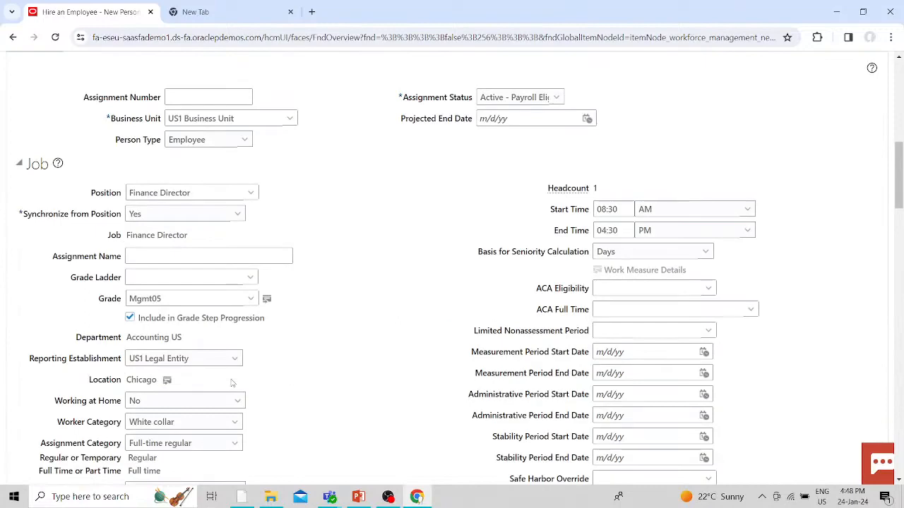
scroll(232, 383, down, 3)
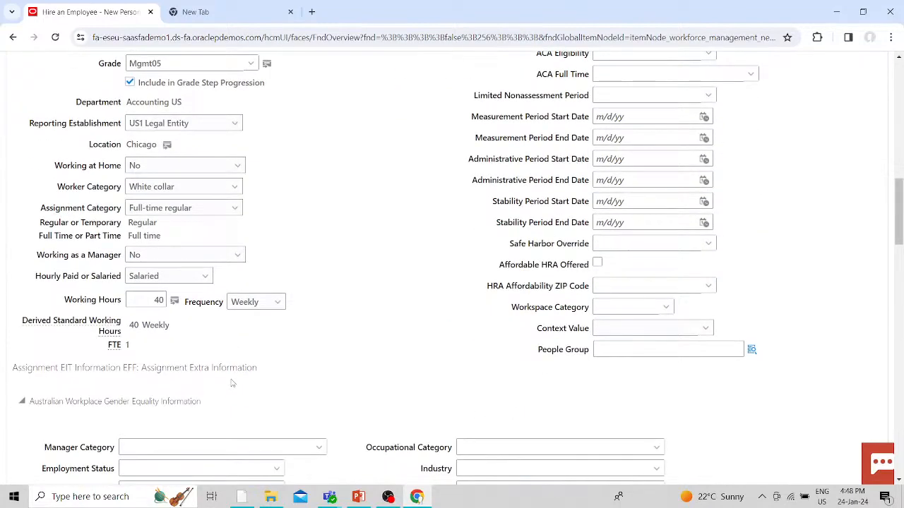
scroll(232, 383, up, 3)
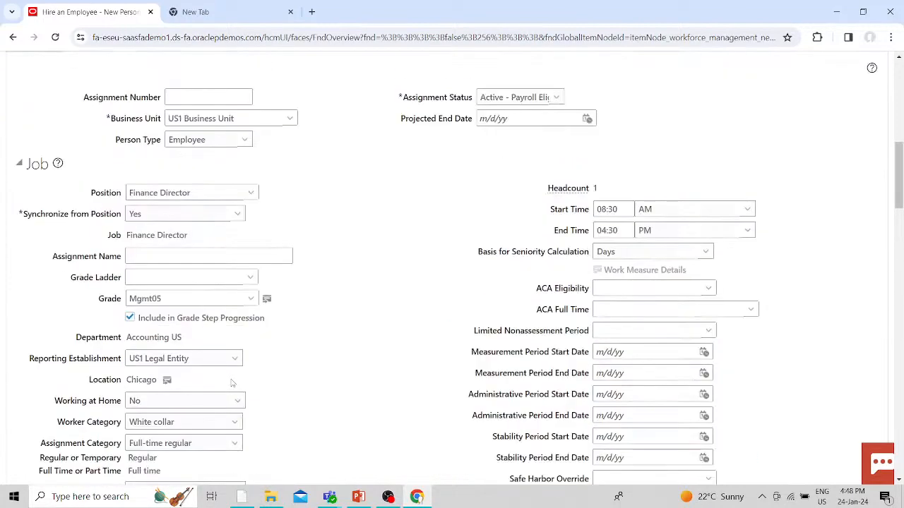
click(239, 215)
click(399, 232)
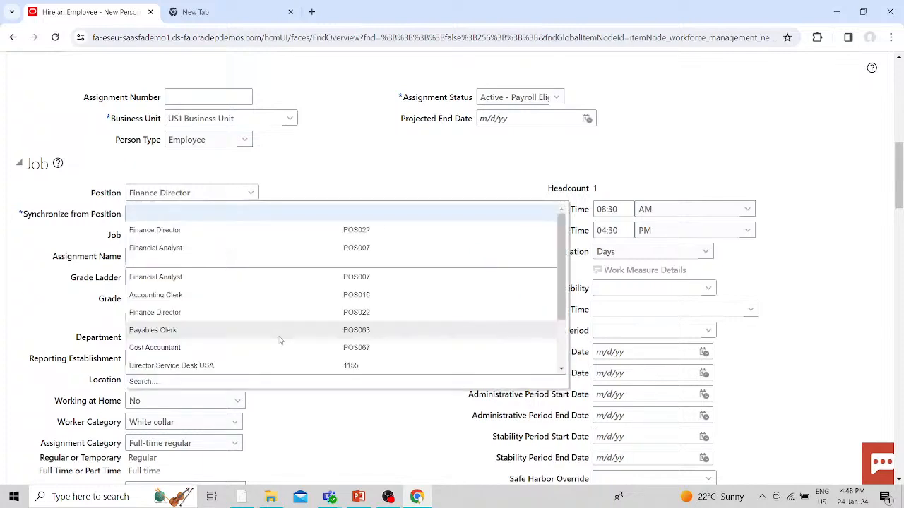
- Search positions for HR, then HUMAN, and pick Human Resources Generalist instead of Finance Director
click(323, 315)
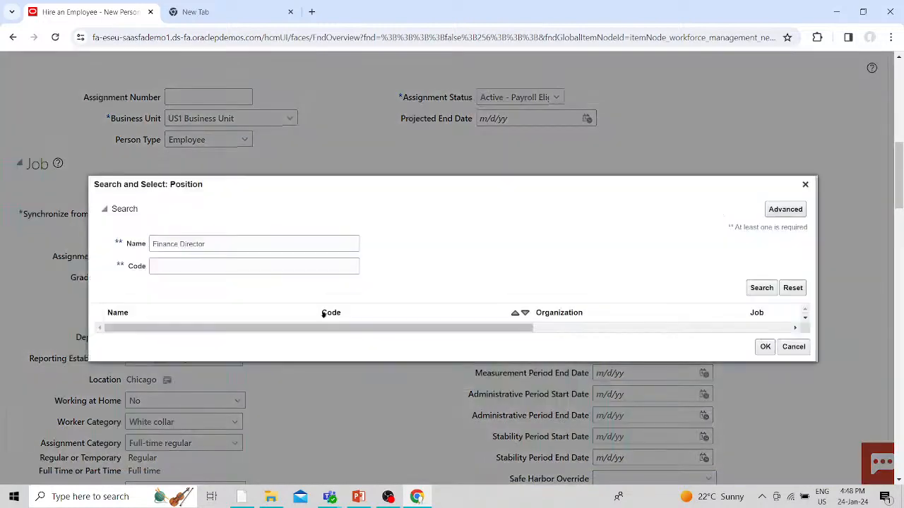
drag(238, 243, 151, 244)
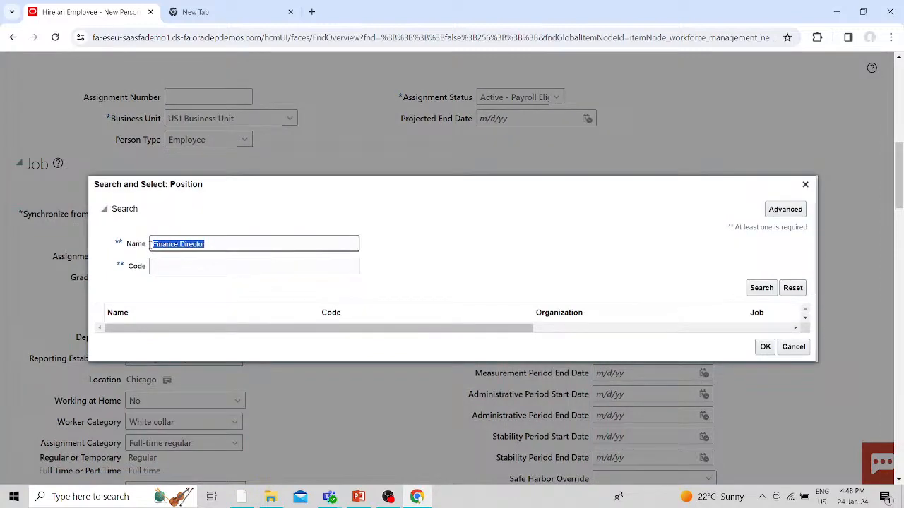
key(BackSpace)
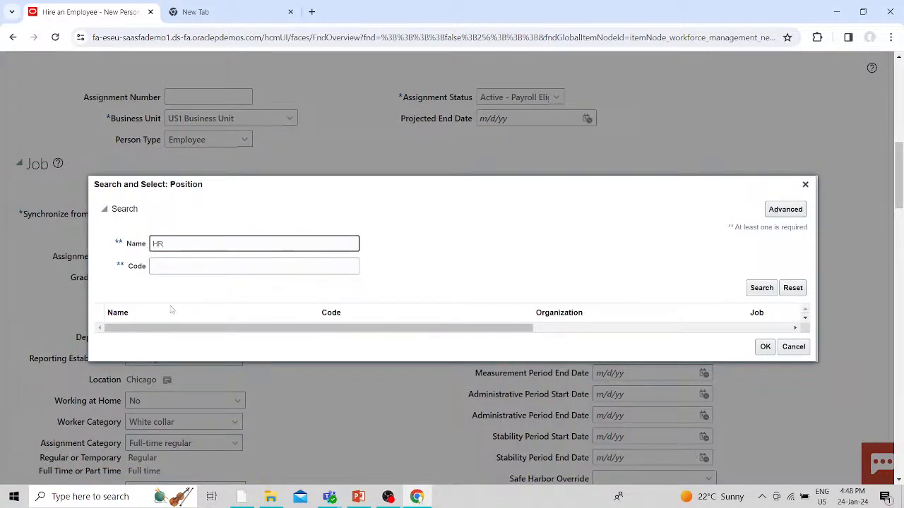
key(Return)
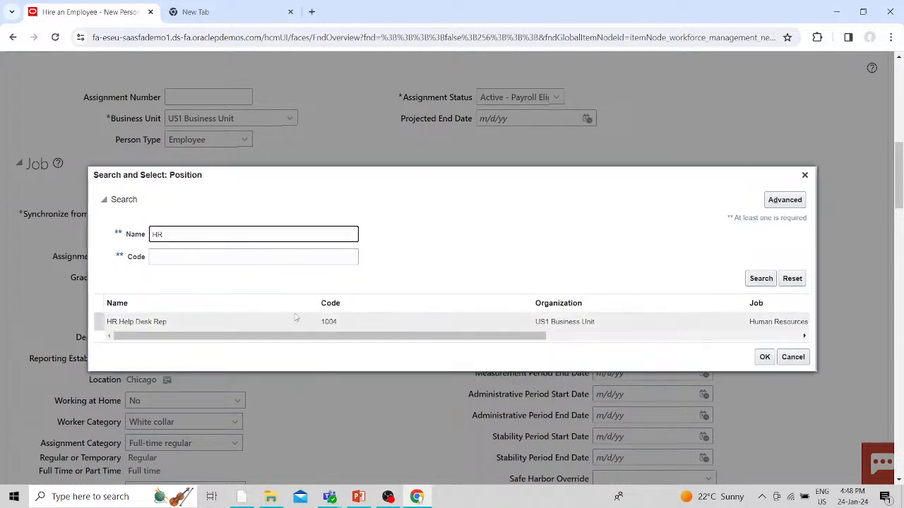
click(256, 322)
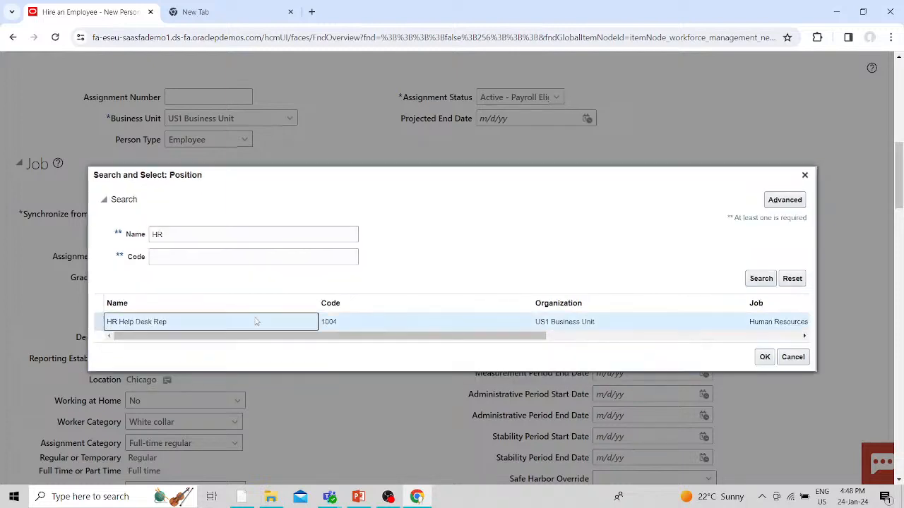
click(167, 233)
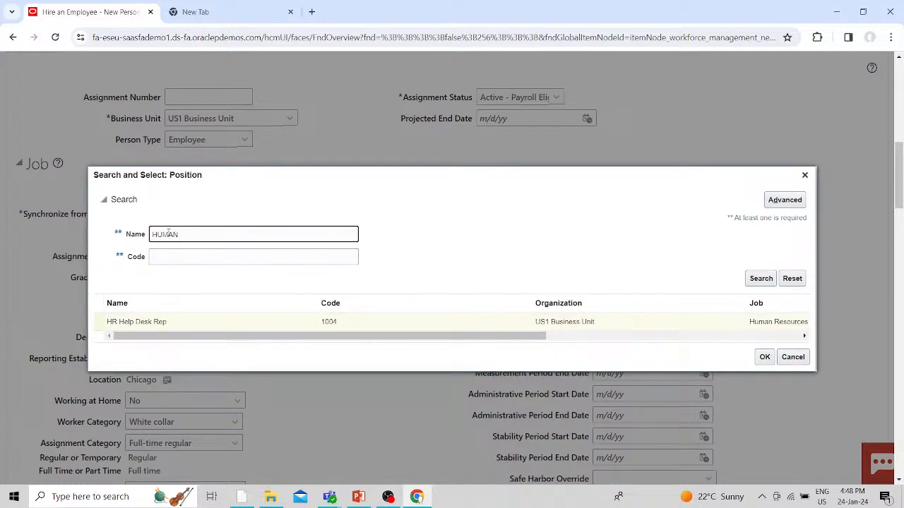
text(UMAN)
key(Return)
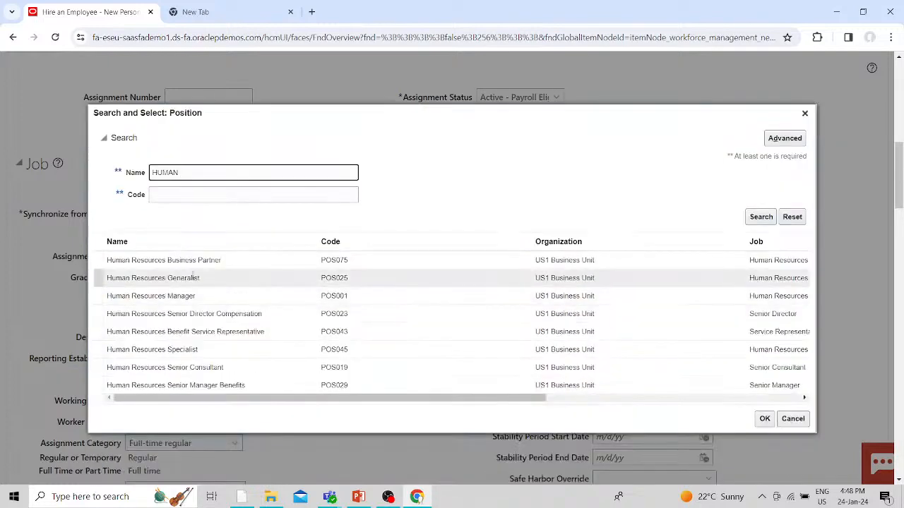
click(269, 279)
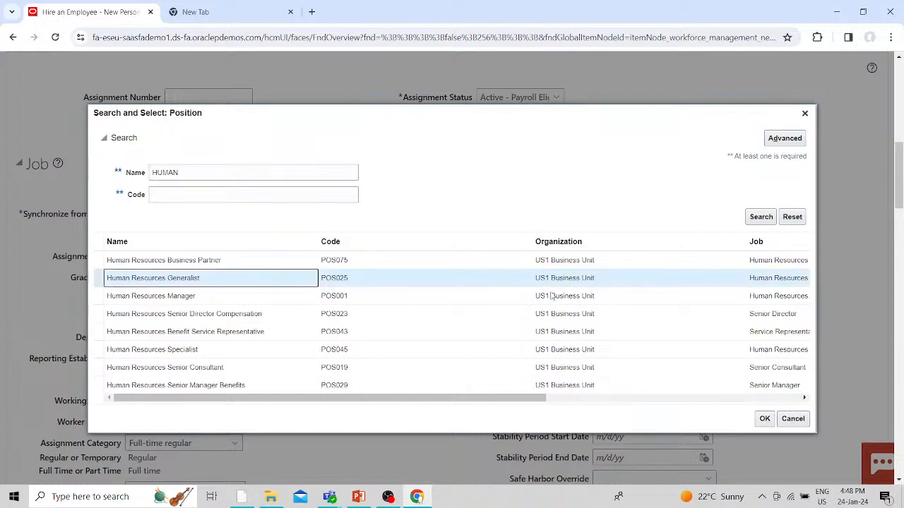
click(766, 418)
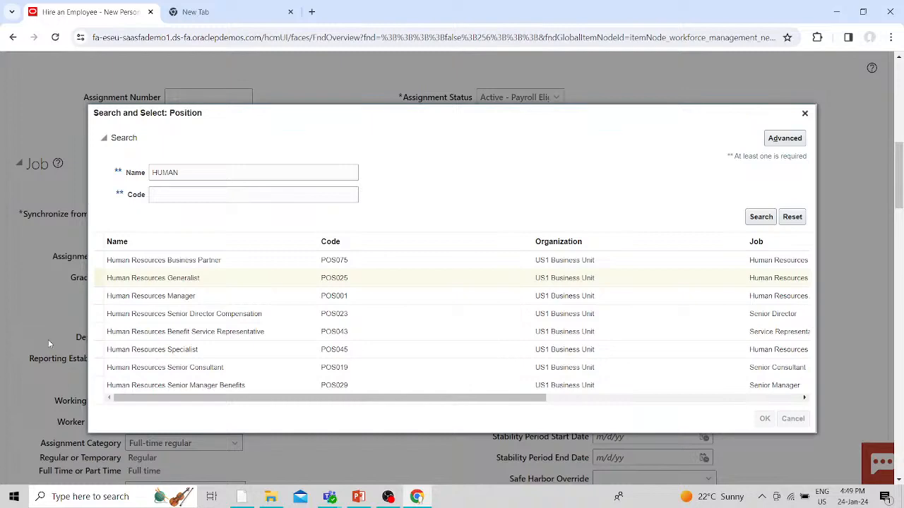
- Retry Next with the Human Resources Generalist position, dismiss the Location ID error again, and return to Job
scroll(317, 375, down, 15)
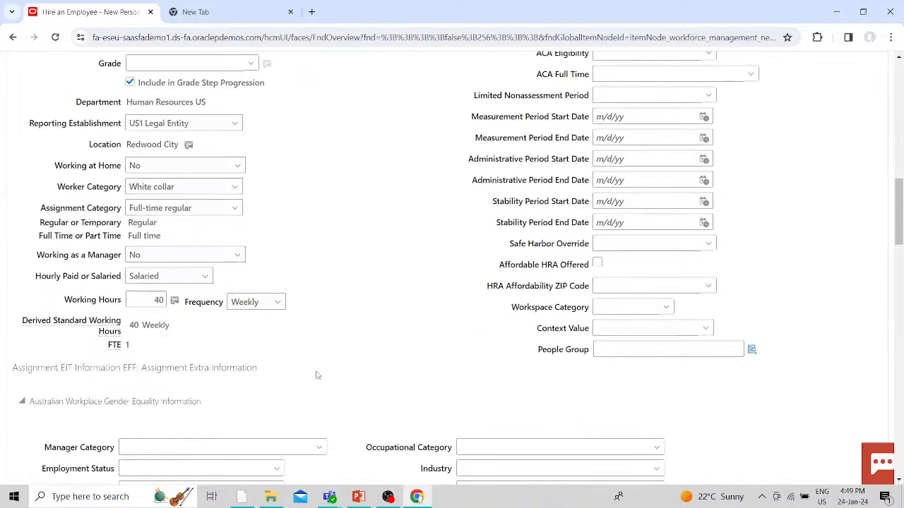
scroll(317, 374, down, 8)
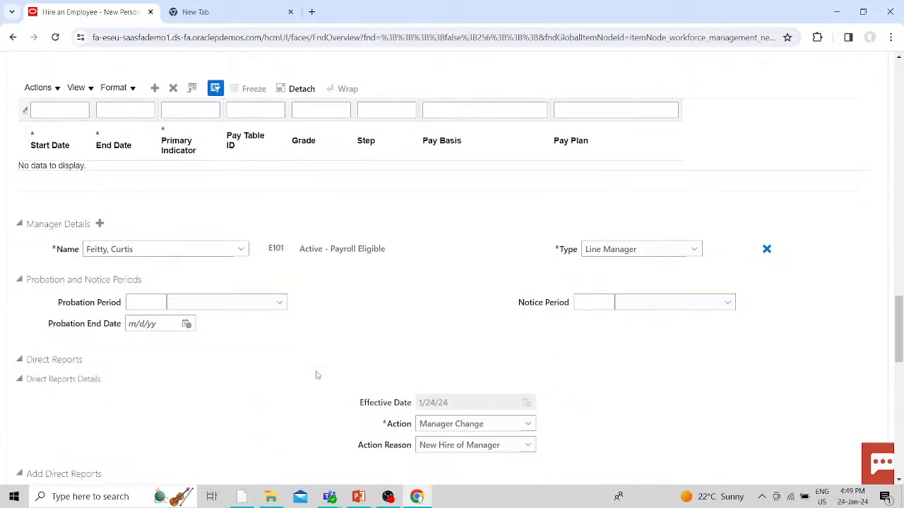
scroll(317, 375, up, 20)
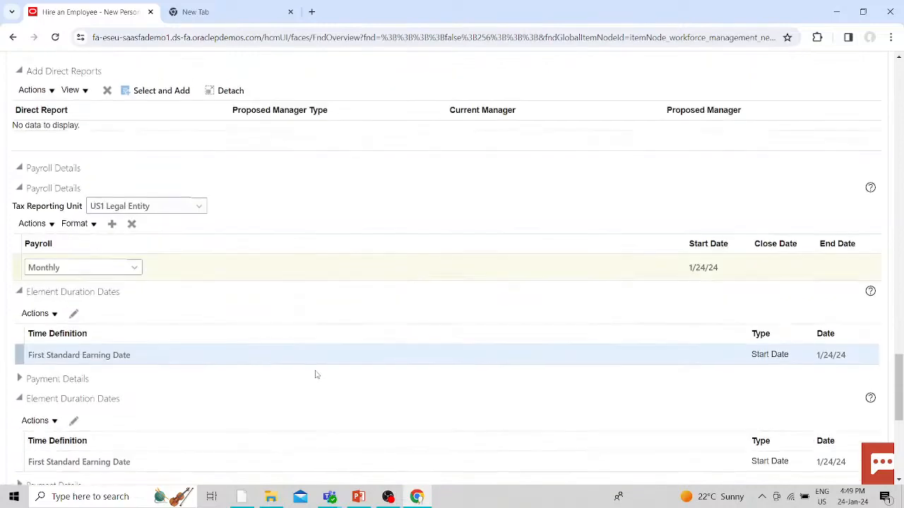
scroll(316, 375, up, 5)
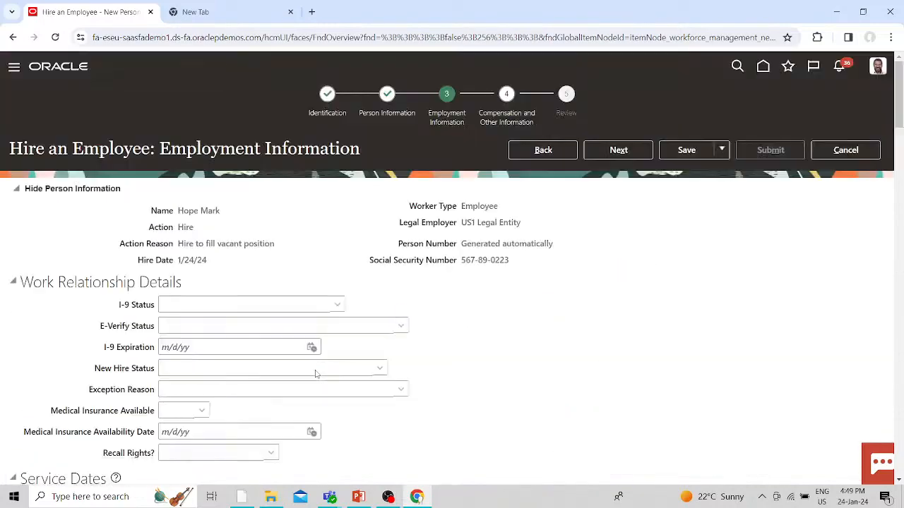
click(618, 150)
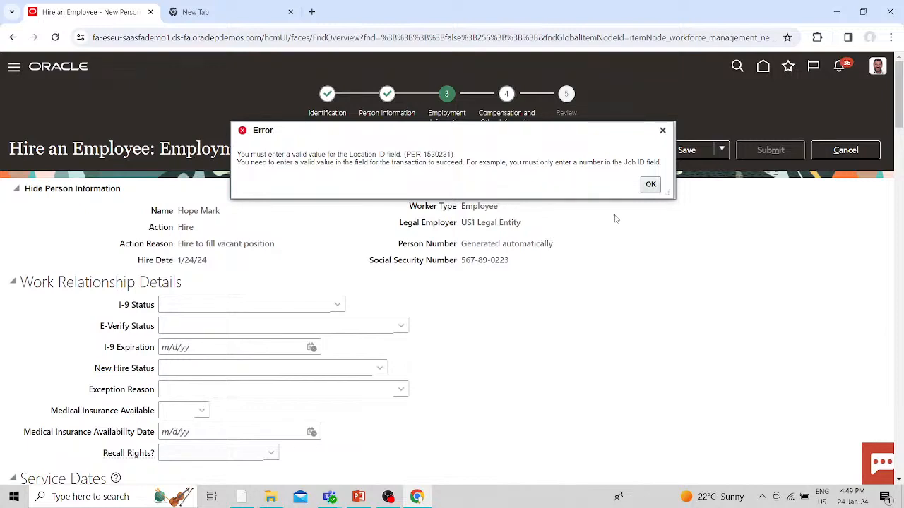
click(650, 185)
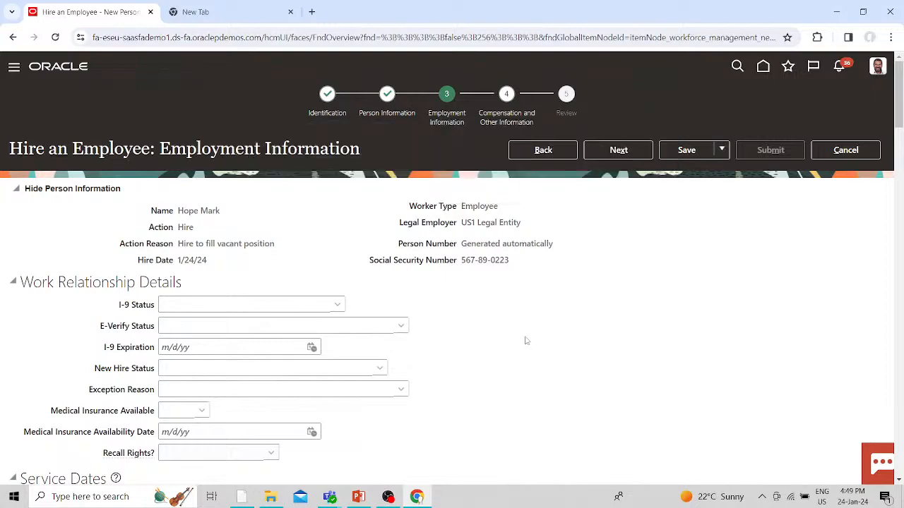
scroll(525, 339, down, 8)
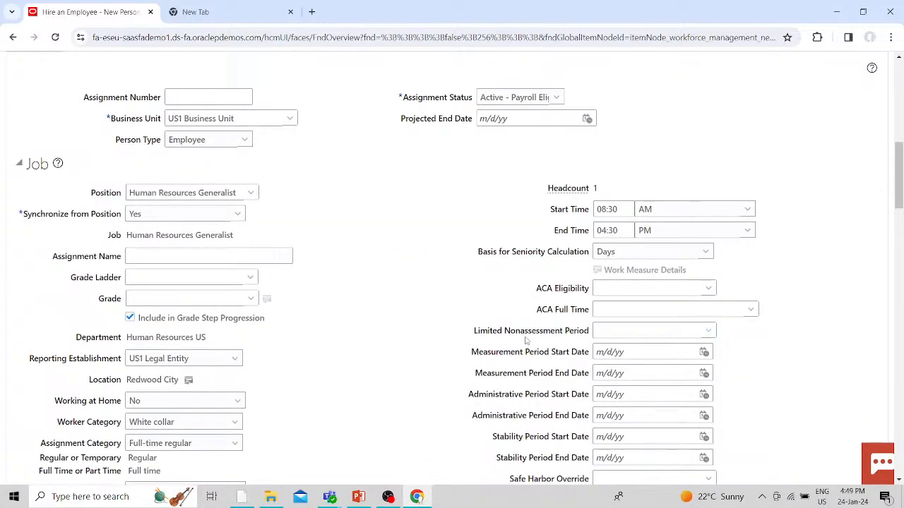
scroll(525, 340, down, 3)
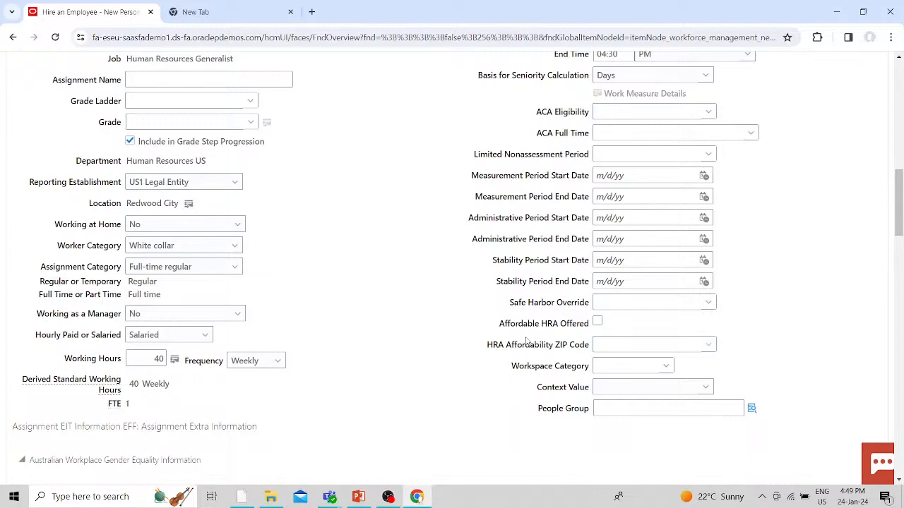
scroll(525, 340, up, 3)
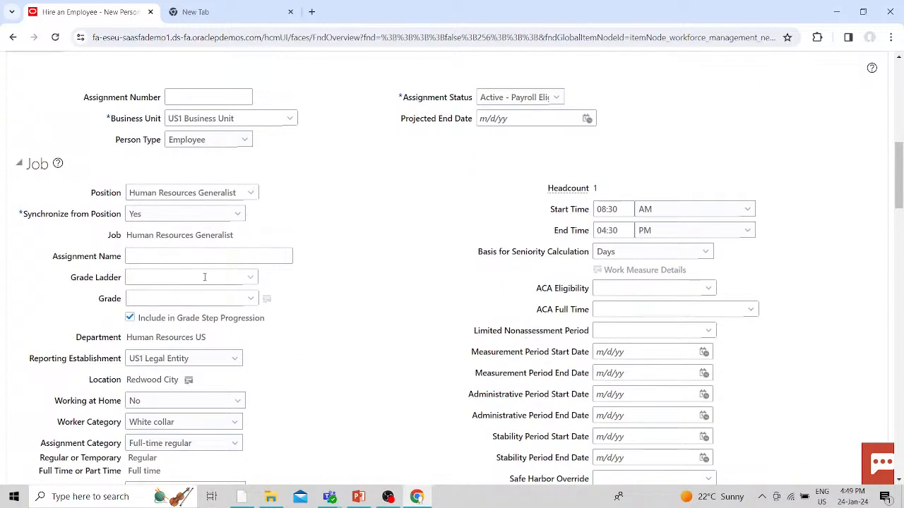
- Check the Grade list without changing it, then try returning to Person Information, triggering error PER-1530231
click(252, 298)
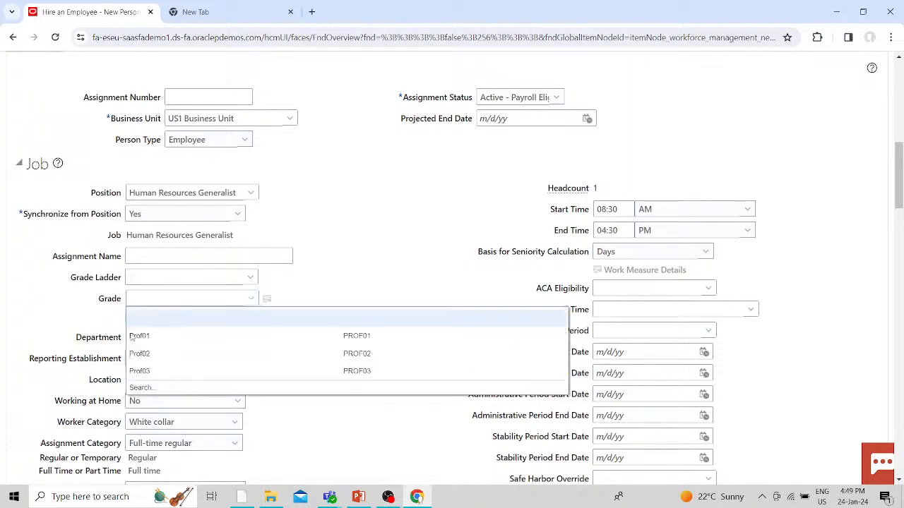
click(139, 335)
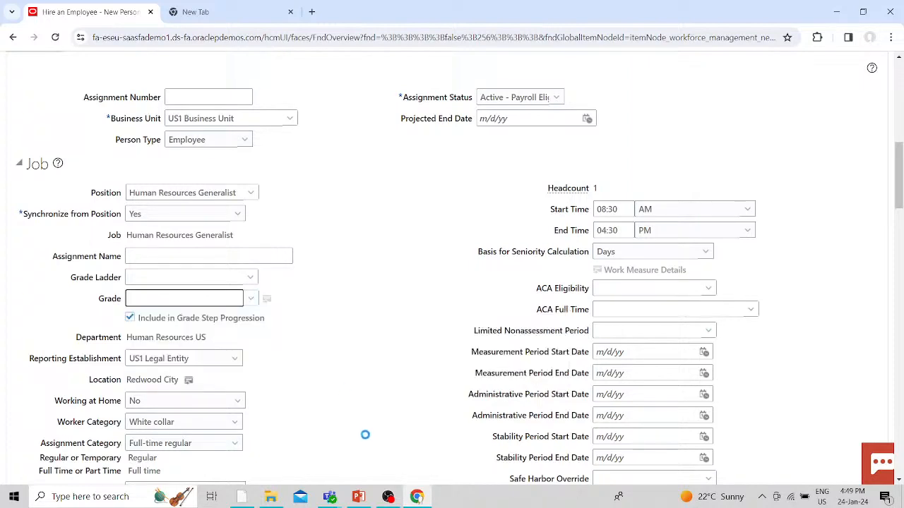
scroll(365, 438, down, 10)
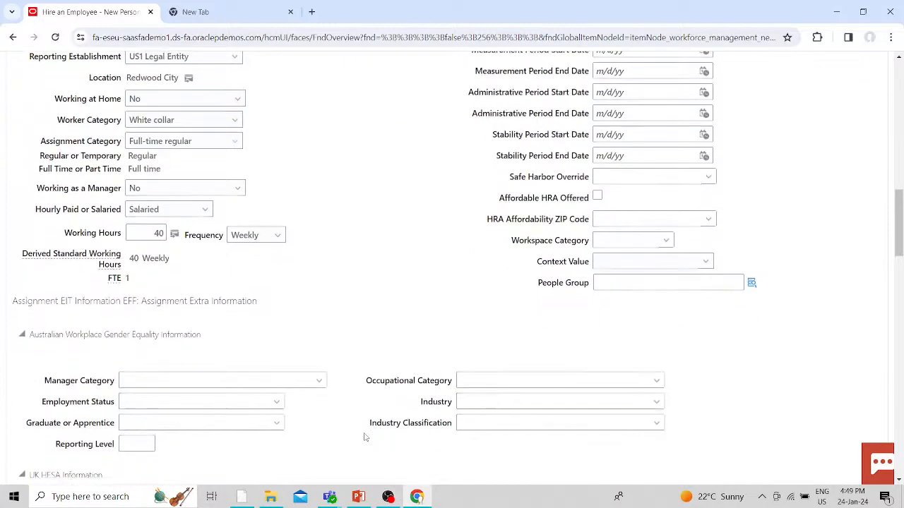
scroll(366, 435, down, 4)
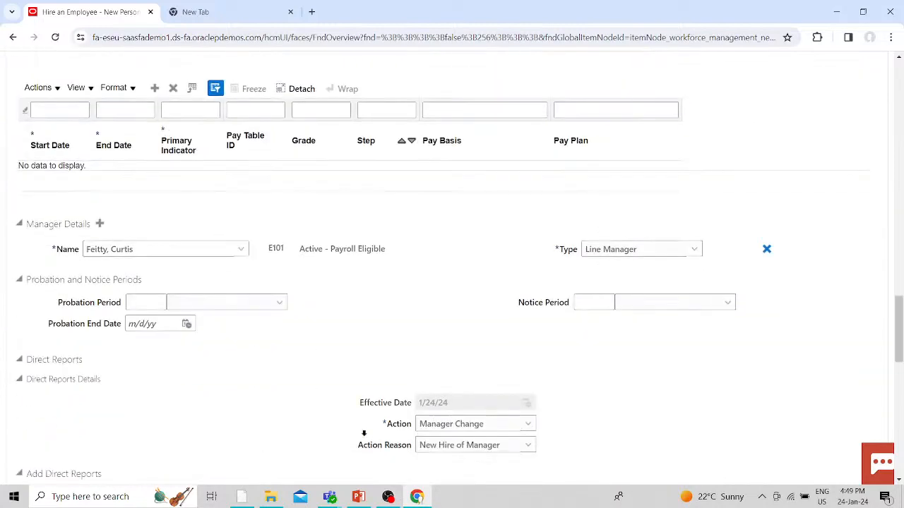
scroll(364, 433, down, 4)
scroll(364, 434, down, 4)
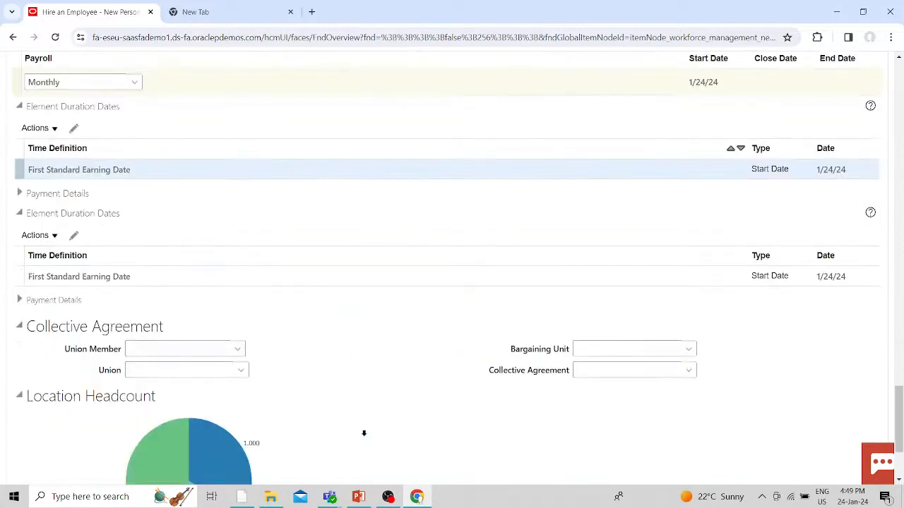
scroll(364, 435, up, 12)
scroll(364, 437, up, 15)
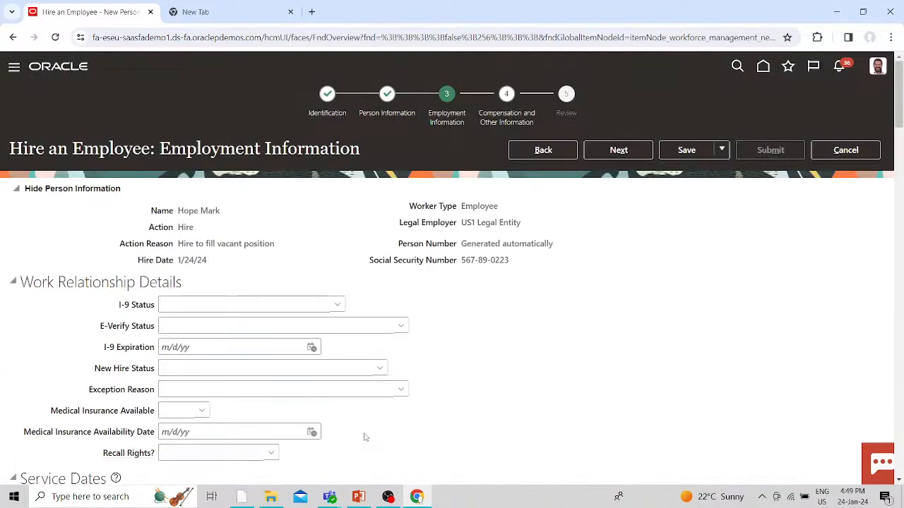
click(393, 97)
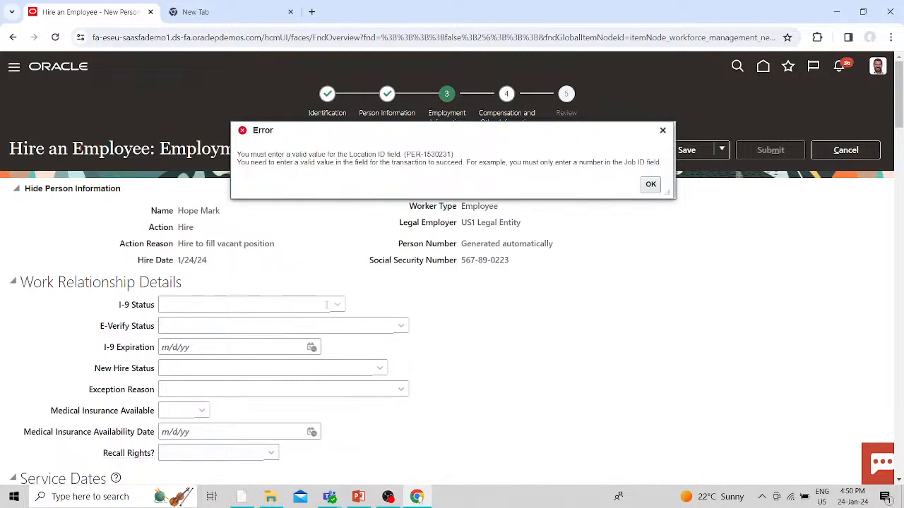
- Dismiss the invalid Location error and choose Redwood City as the reporting establishment
scroll(326, 304, down, 9)
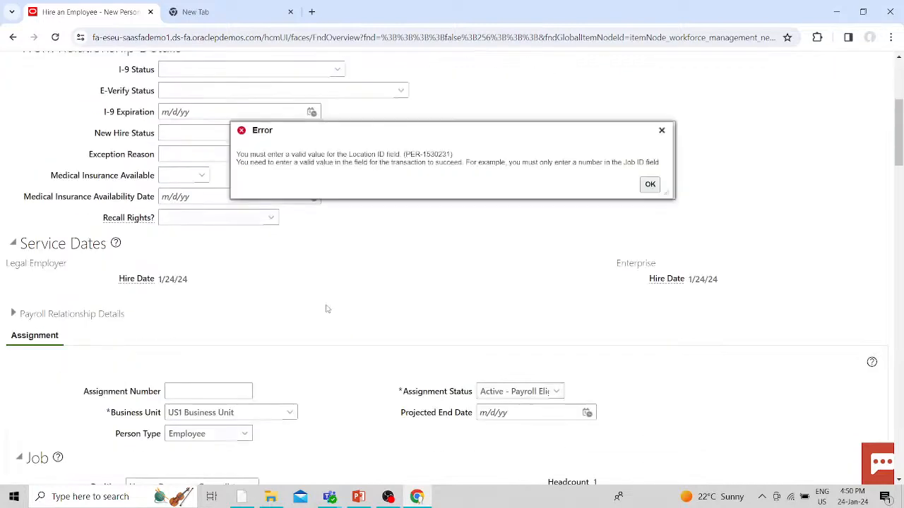
scroll(326, 309, down, 2)
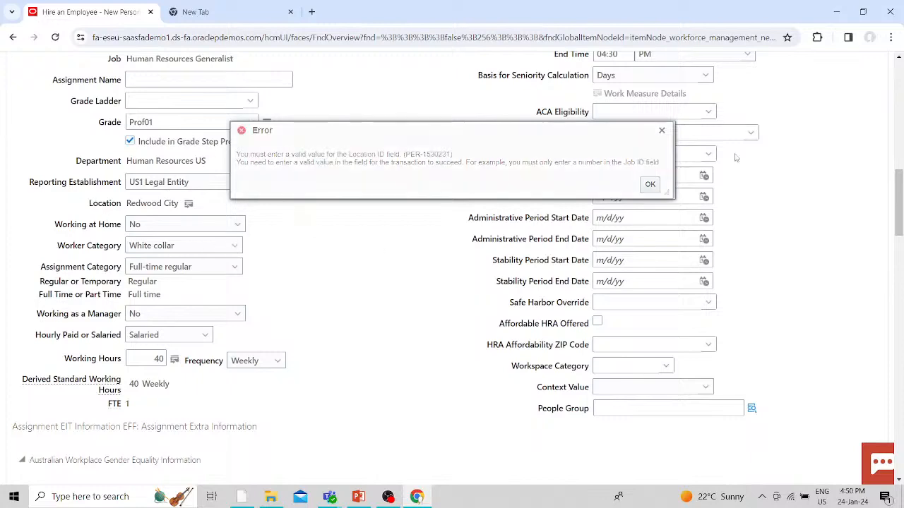
click(650, 183)
scroll(384, 327, down, 10)
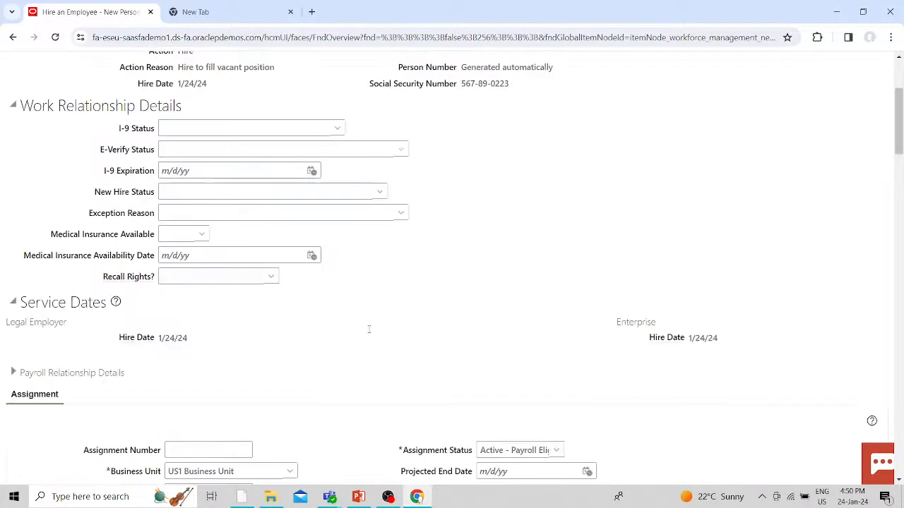
scroll(368, 333, down, 3)
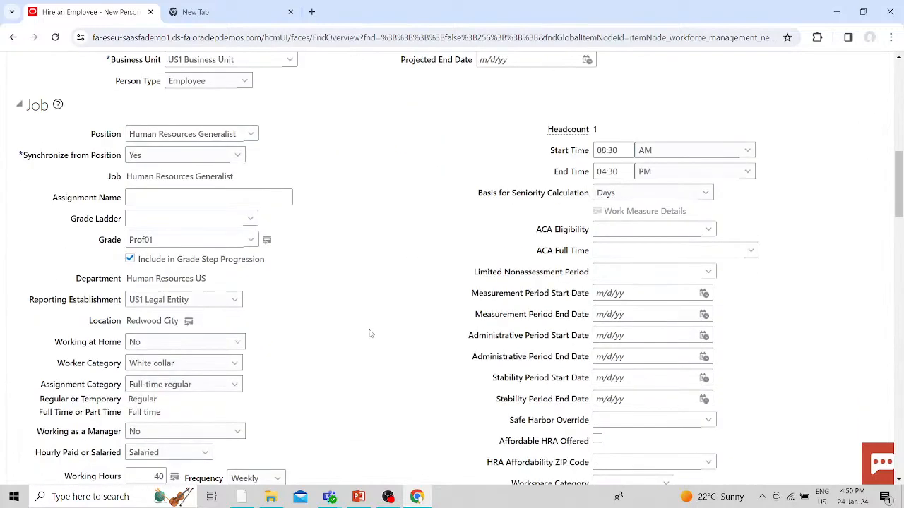
scroll(368, 333, down, 3)
scroll(371, 334, up, 2)
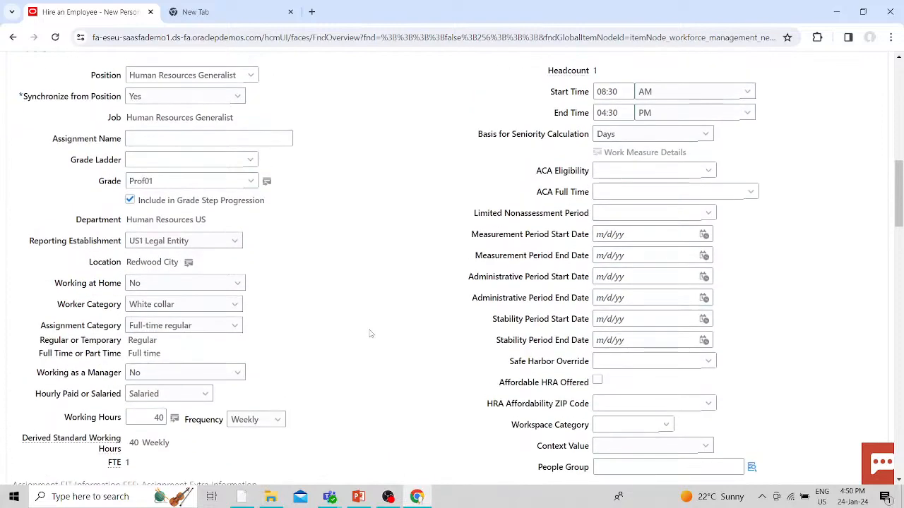
scroll(371, 333, down, 2)
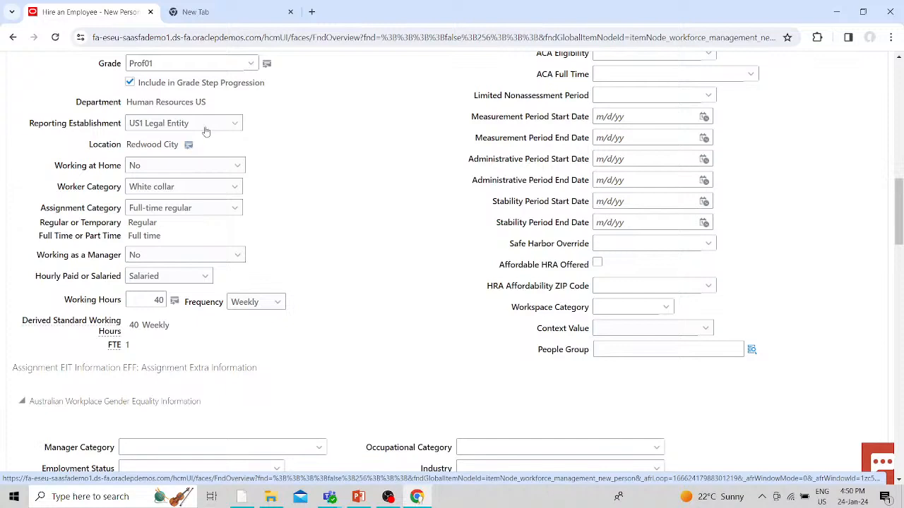
click(205, 127)
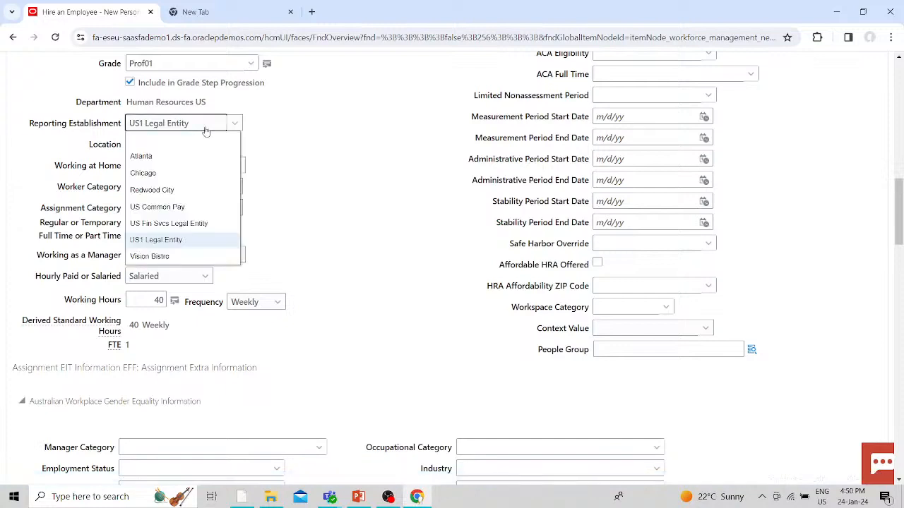
click(170, 189)
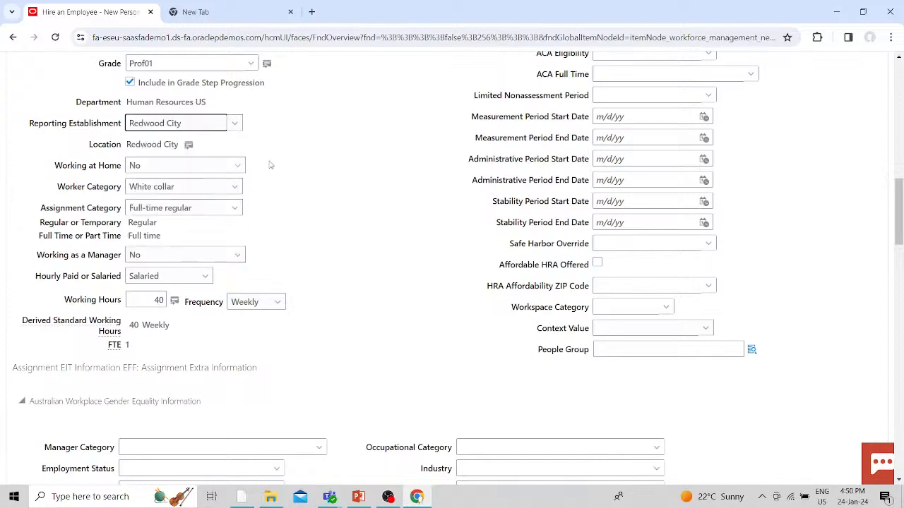
scroll(390, 226, down, 2)
scroll(390, 226, up, 15)
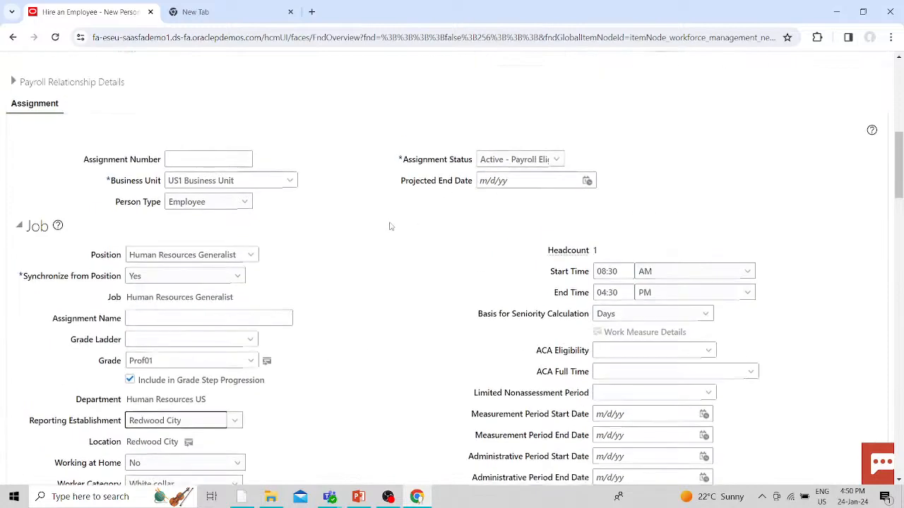
click(618, 150)
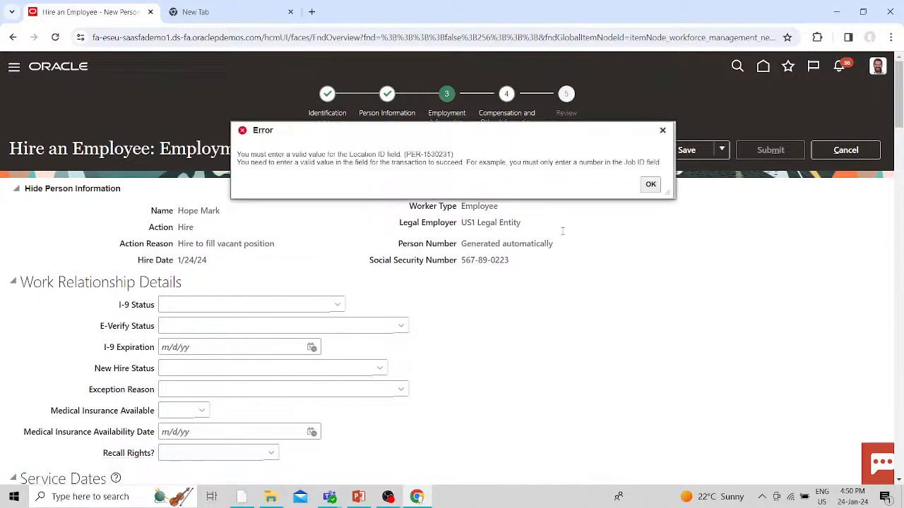
click(651, 184)
scroll(462, 366, down, 4)
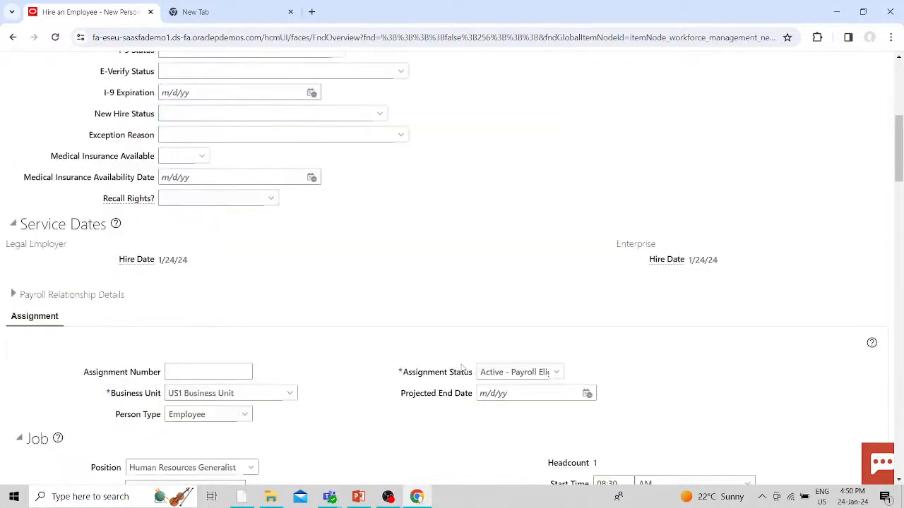
scroll(463, 366, down, 4)
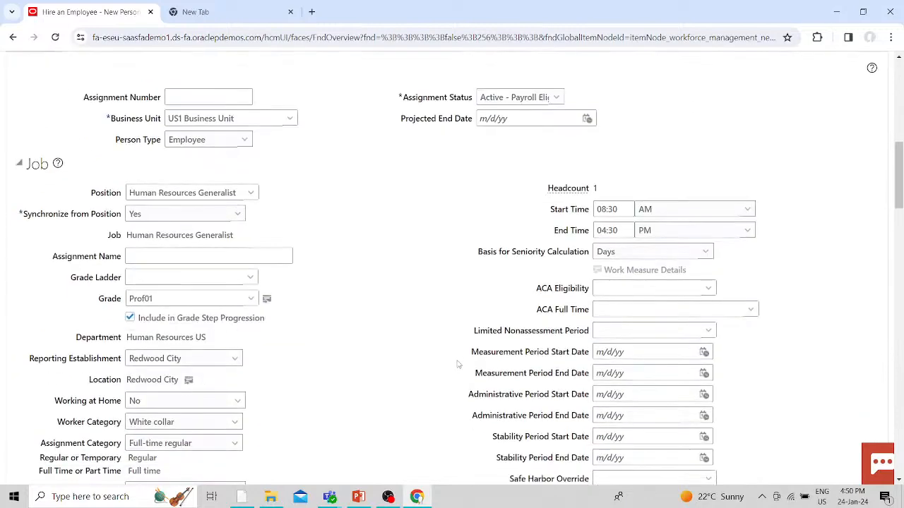
scroll(457, 365, down, 2)
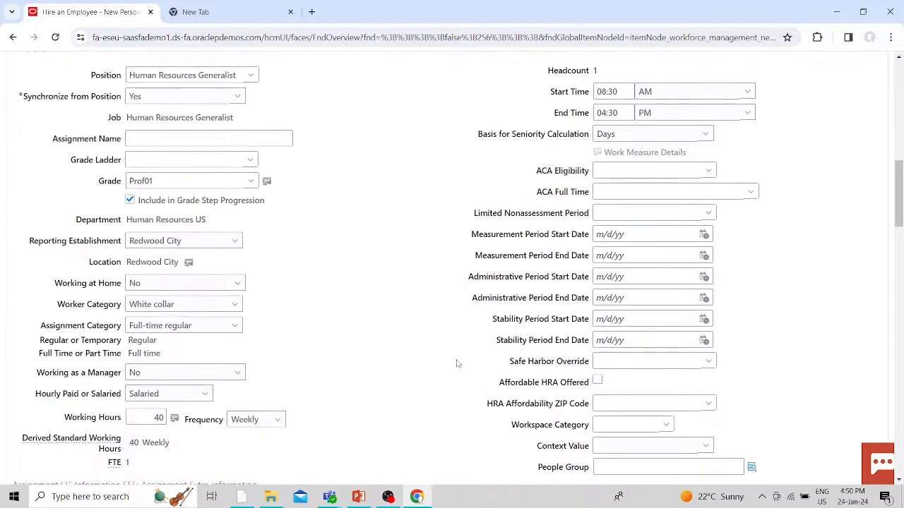
scroll(457, 363, down, 2)
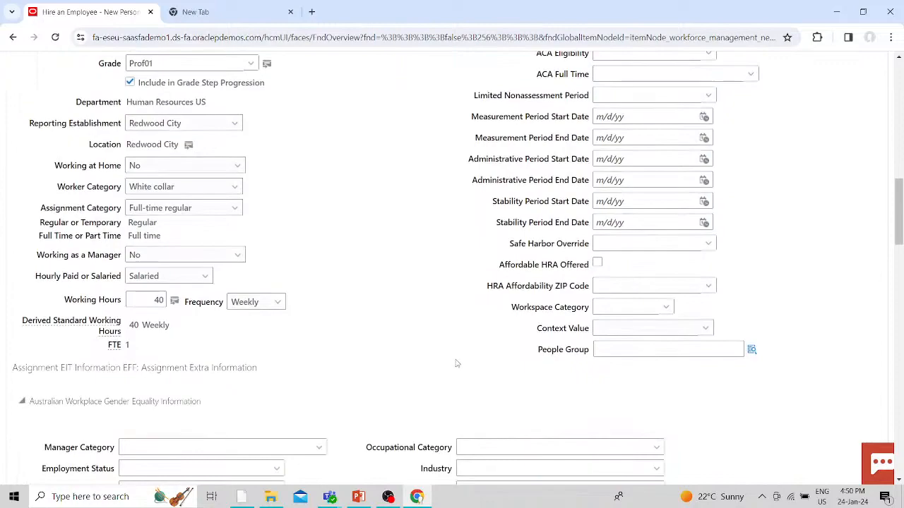
scroll(456, 363, down, 2)
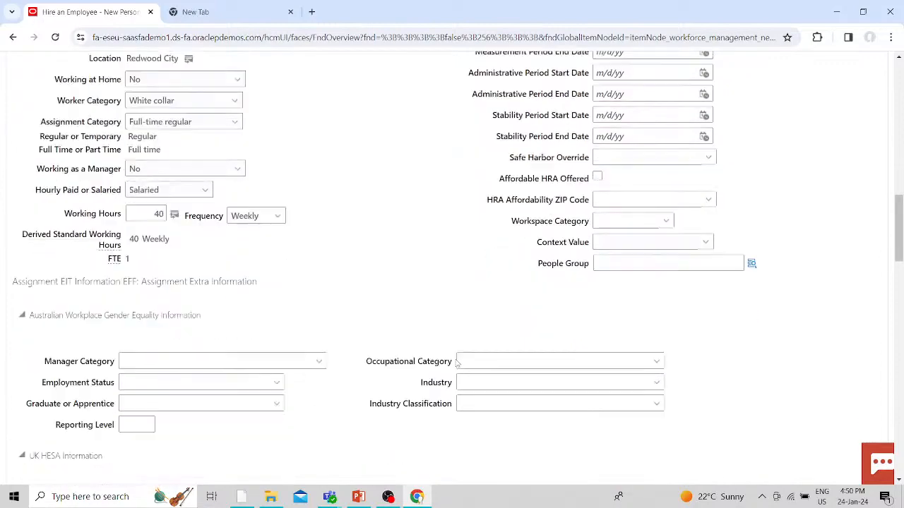
scroll(457, 364, up, 5)
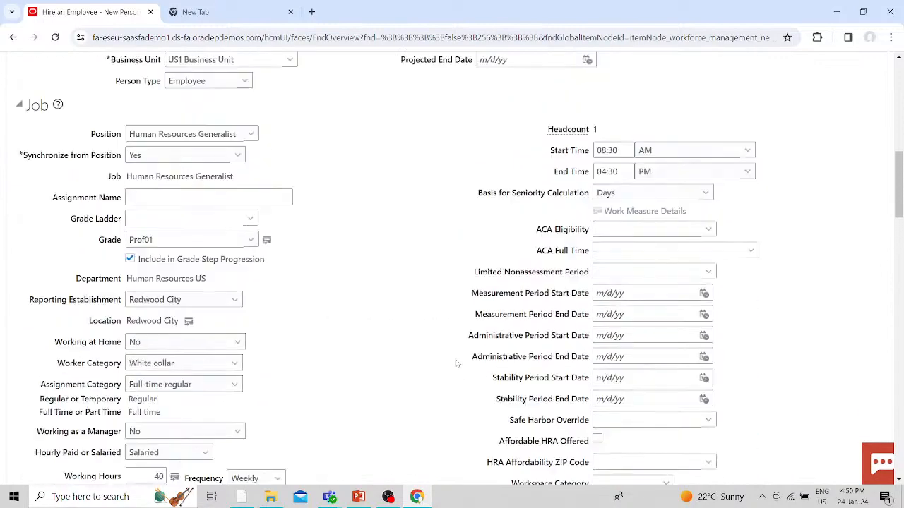
scroll(456, 364, down, 5)
scroll(457, 363, down, 12)
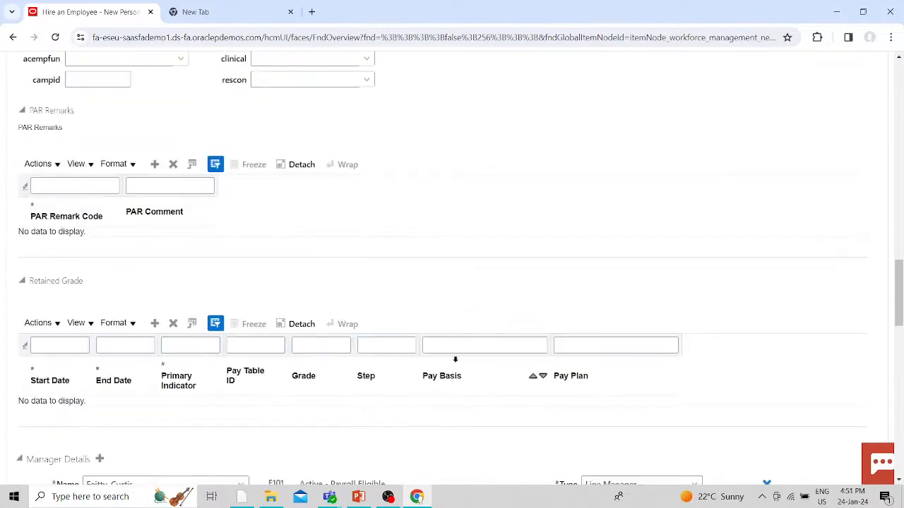
scroll(457, 364, down, 3)
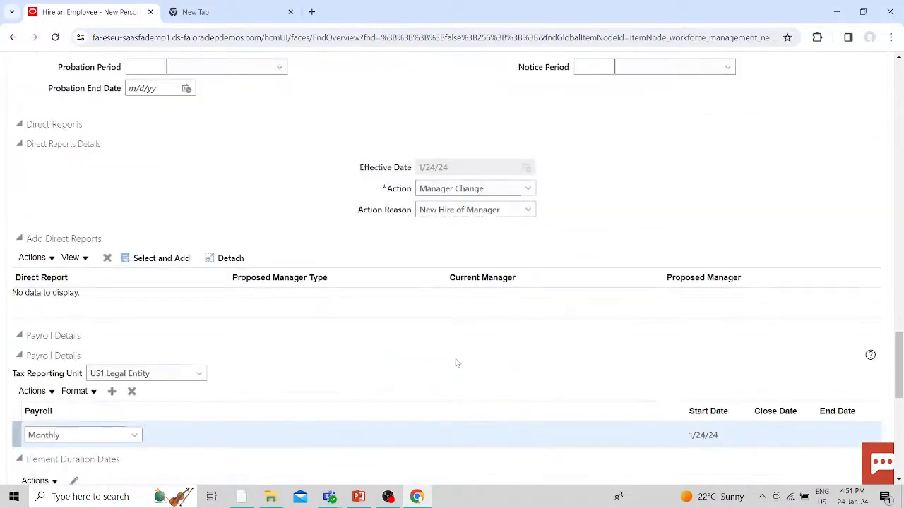
scroll(457, 364, down, 2)
scroll(457, 363, down, 2)
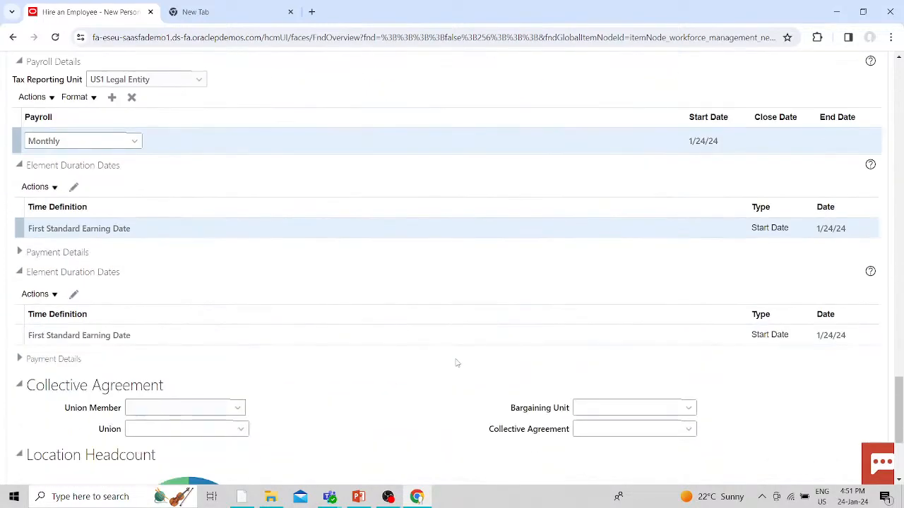
scroll(457, 363, up, 14)
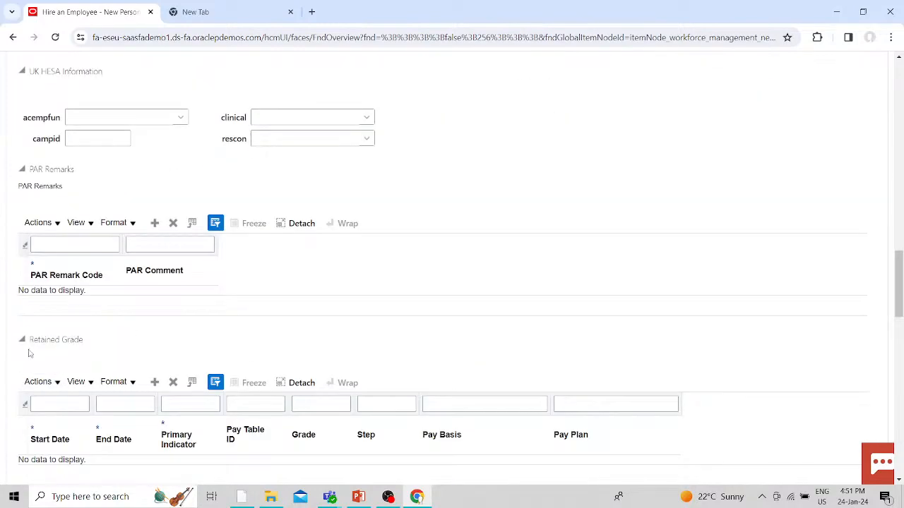
scroll(274, 296, down, 2)
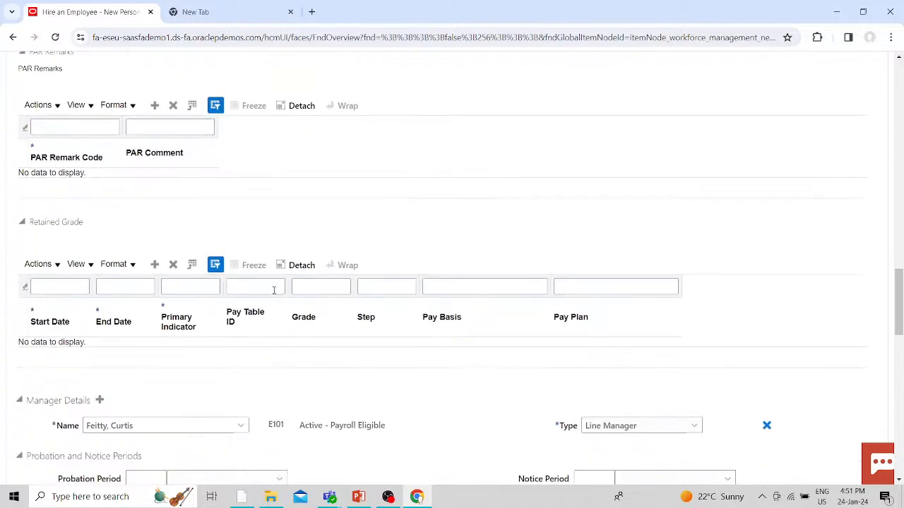
scroll(274, 291, up, 5)
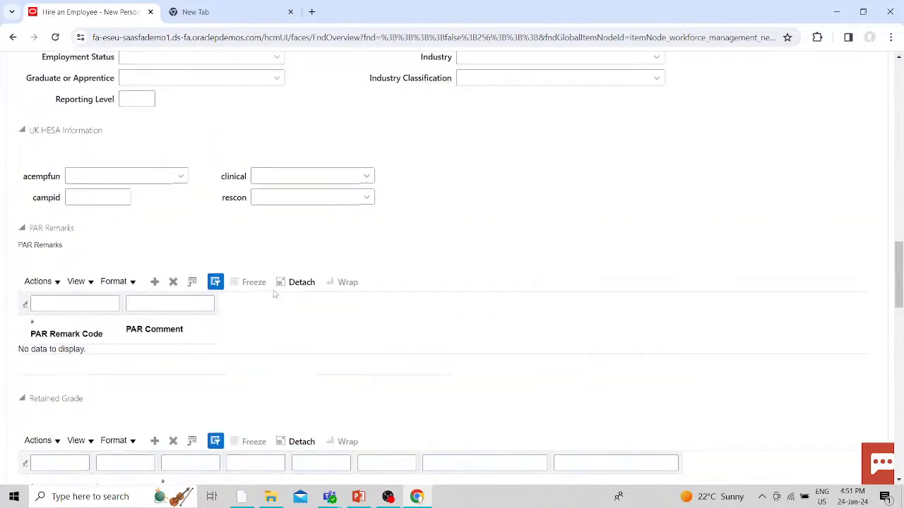
scroll(275, 294, up, 2)
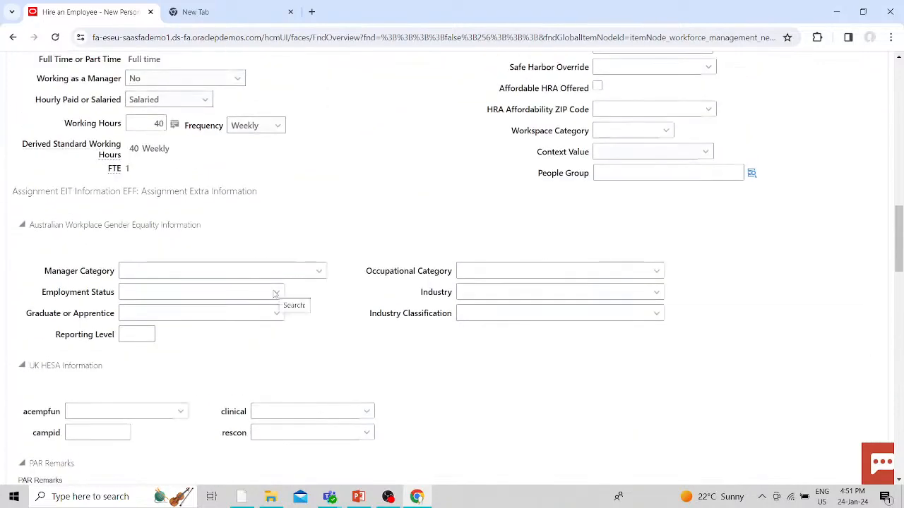
scroll(275, 295, up, 4)
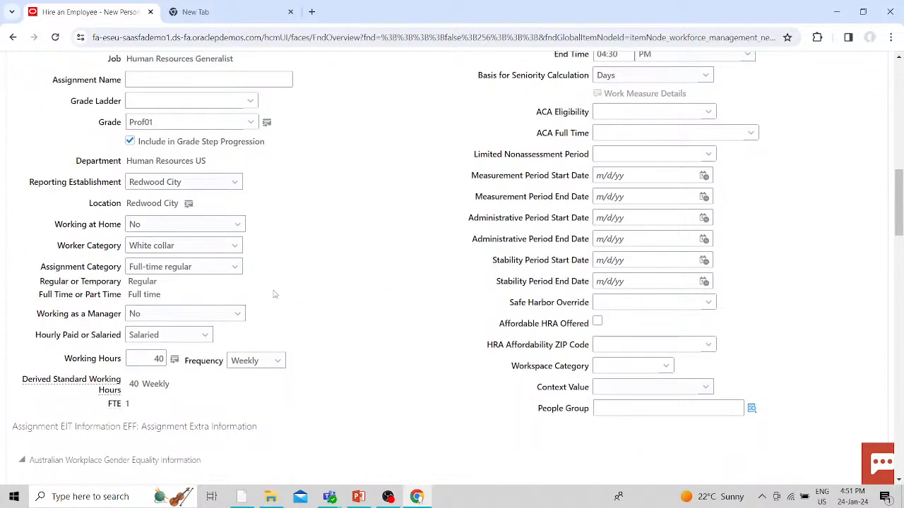
scroll(275, 295, up, 3)
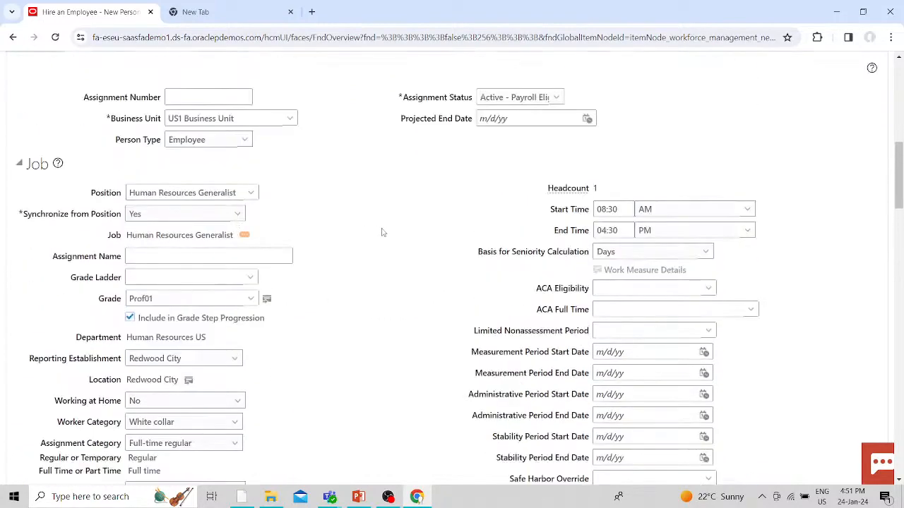
- Set Synchronize from Position to No and accept the warning so Location becomes editable
click(219, 216)
click(144, 233)
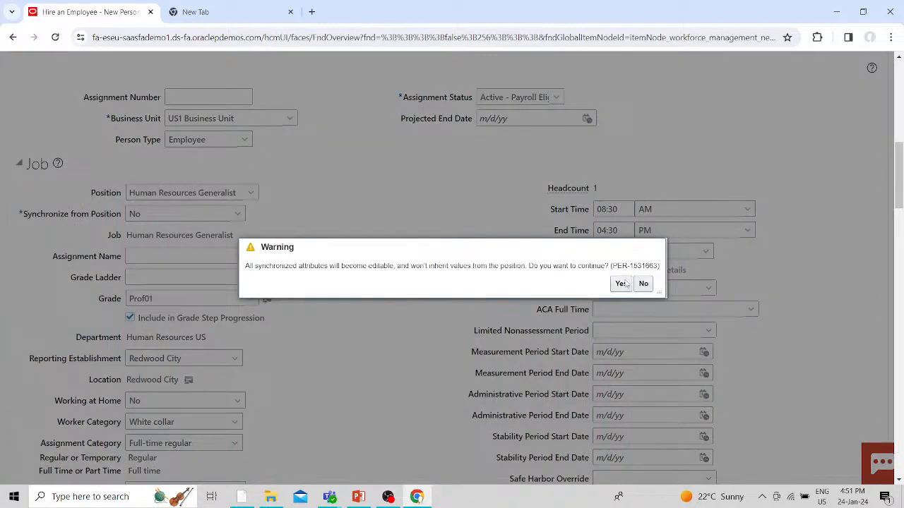
click(614, 284)
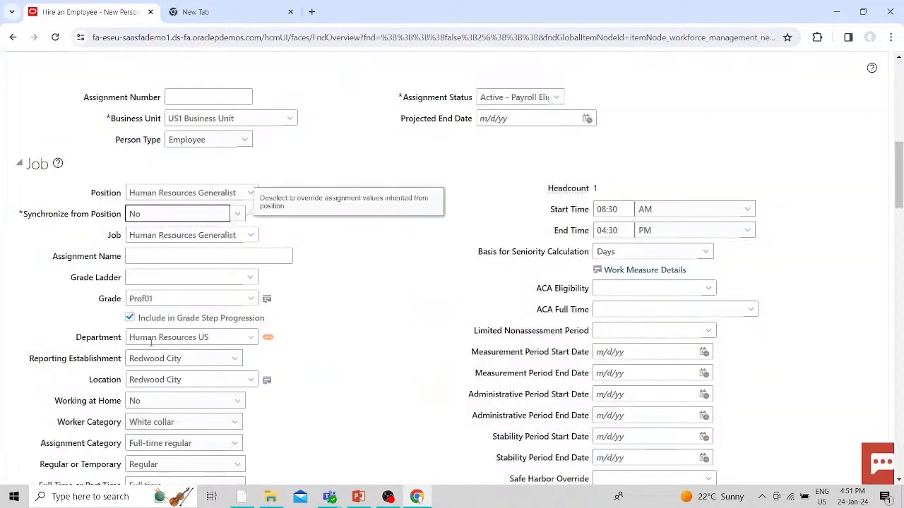
scroll(273, 347, down, 1)
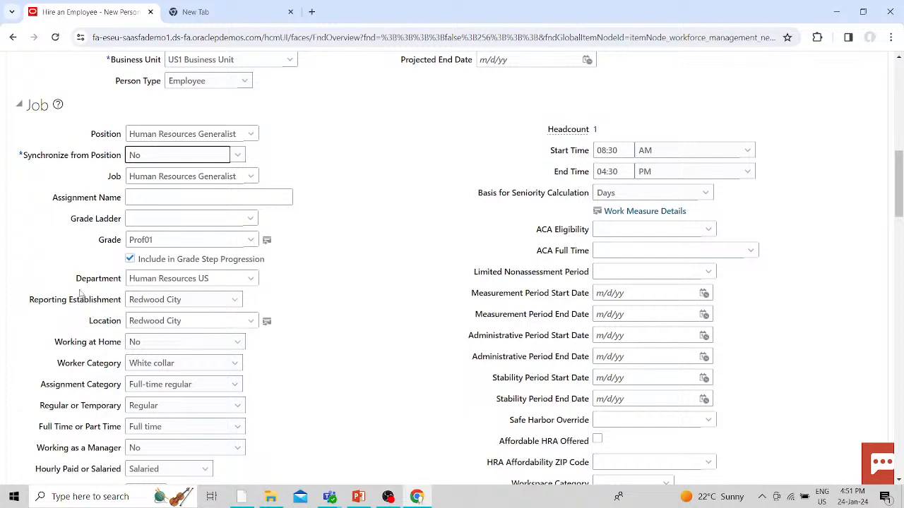
click(251, 320)
- Search locations by name for AT and ATL, browsing results such as ATM2230
click(140, 358)
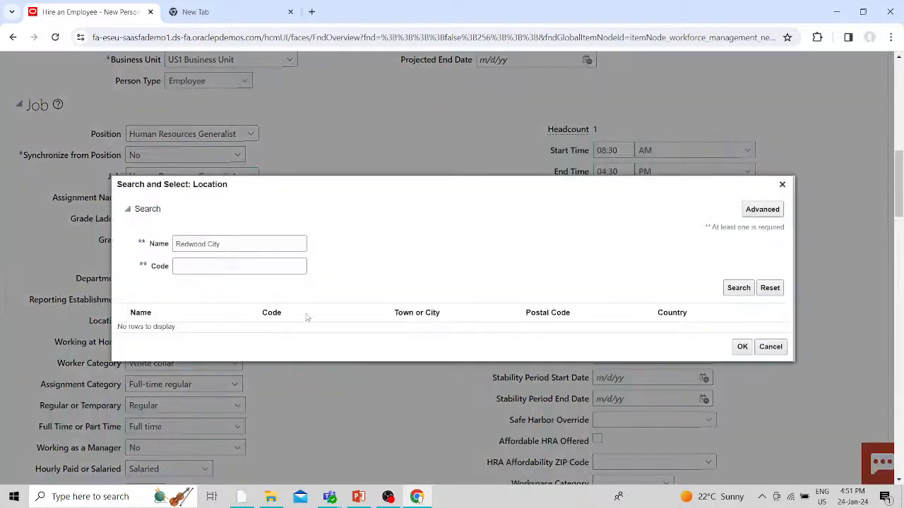
drag(226, 244, 164, 249)
key(BackSpace)
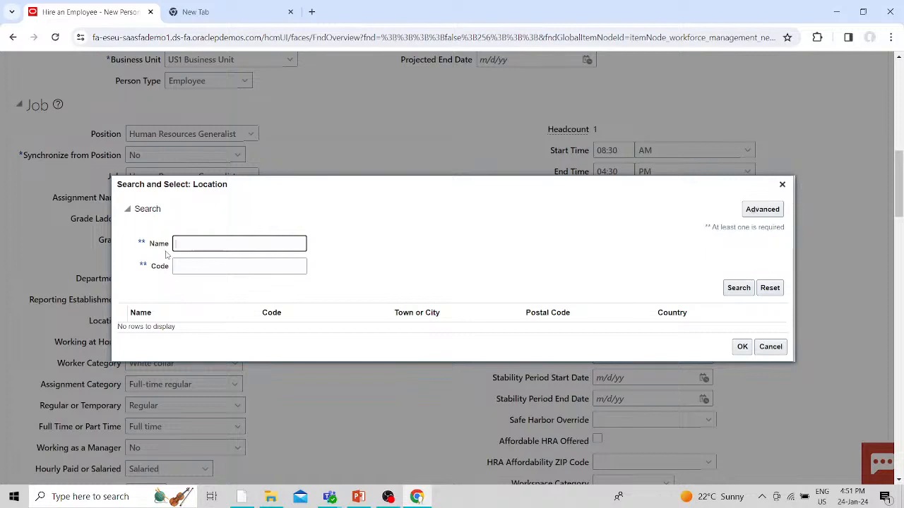
text(AT)
key(Return)
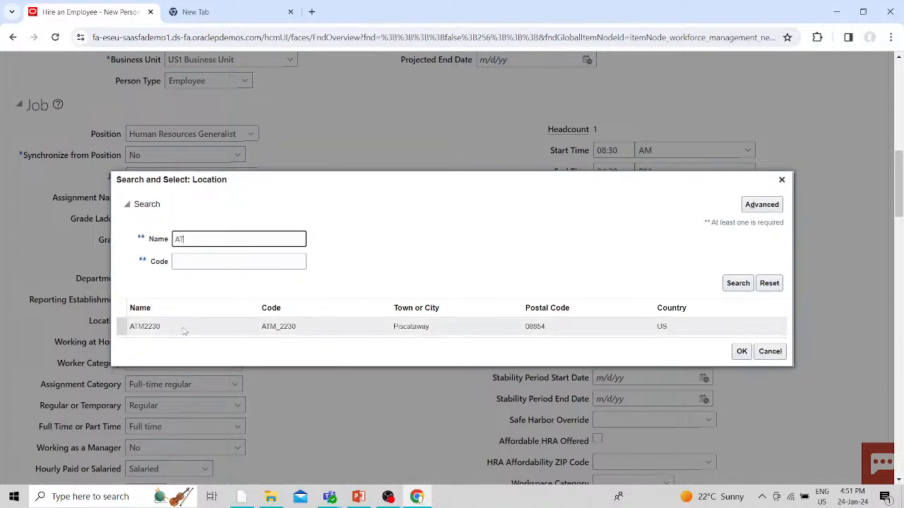
click(184, 330)
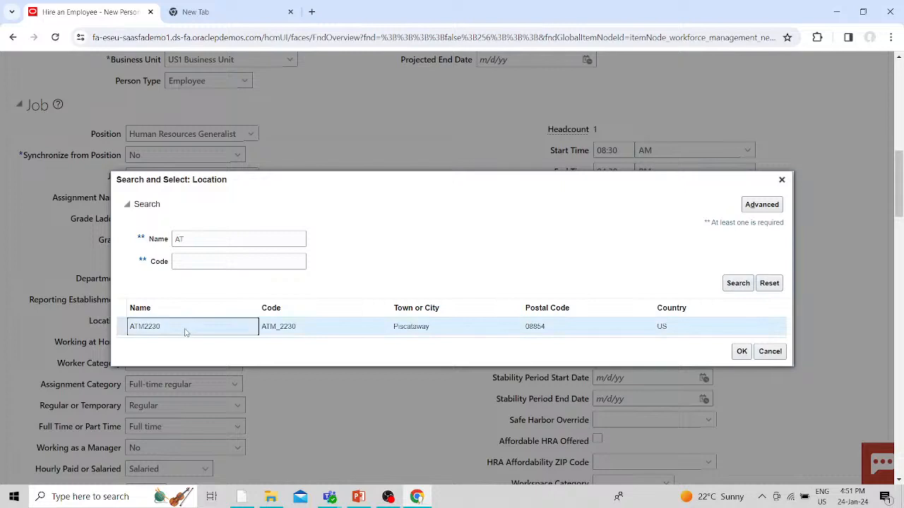
click(195, 239)
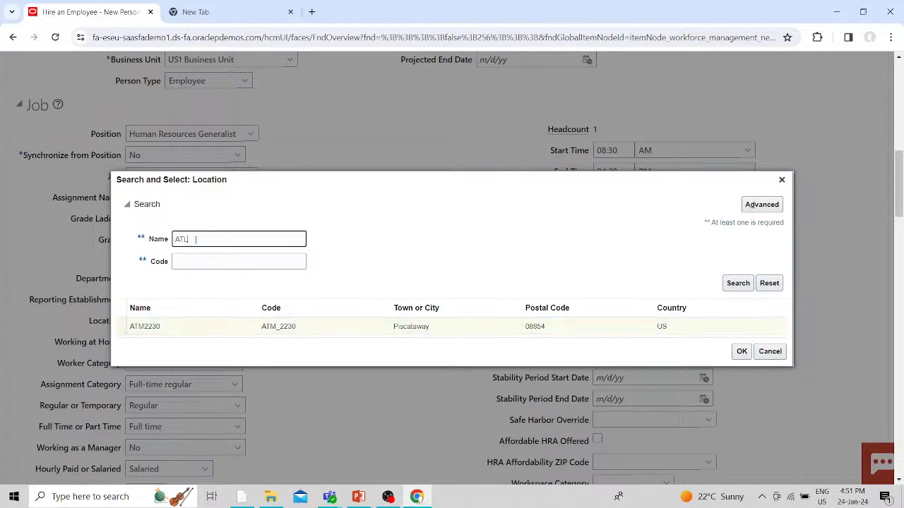
text(L)
key(Return)
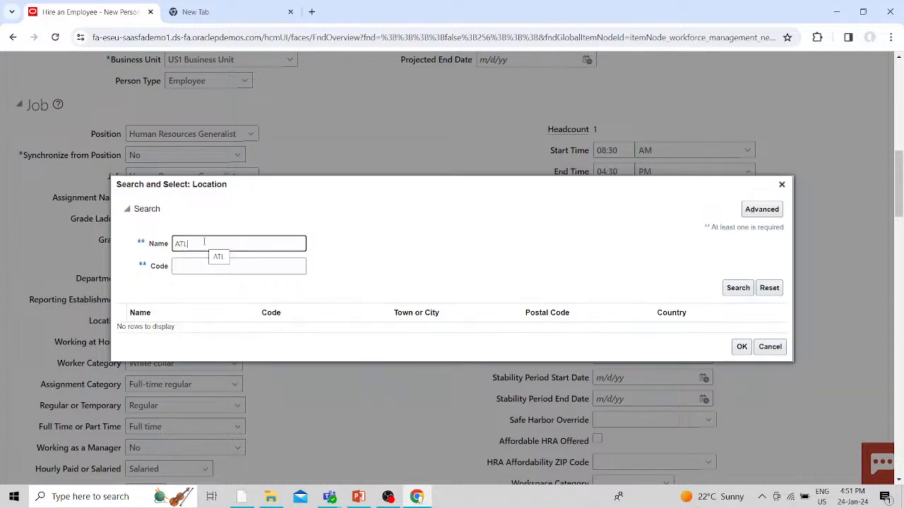
- Search locations for NEW, find no rows, and close the search, keeping Redwood City
key(BackSpace)
key(BackSpace)
text(NEW)
click(739, 288)
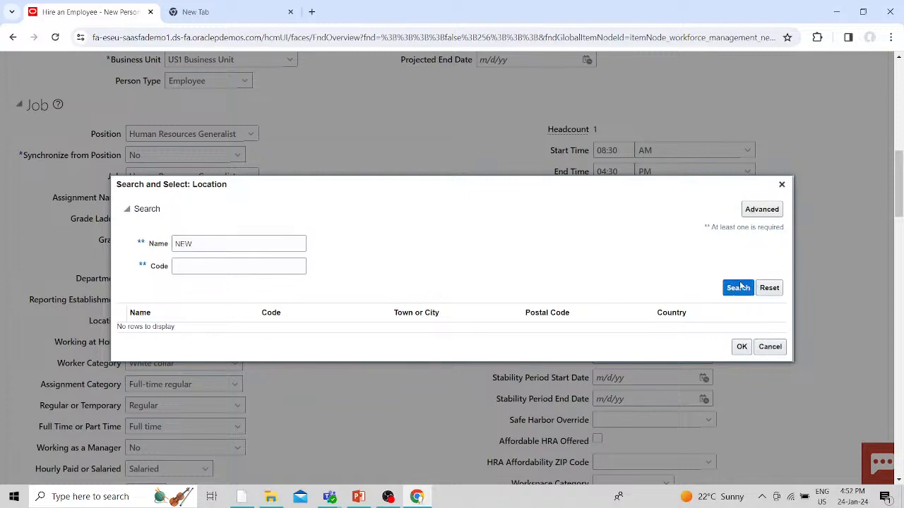
click(213, 245)
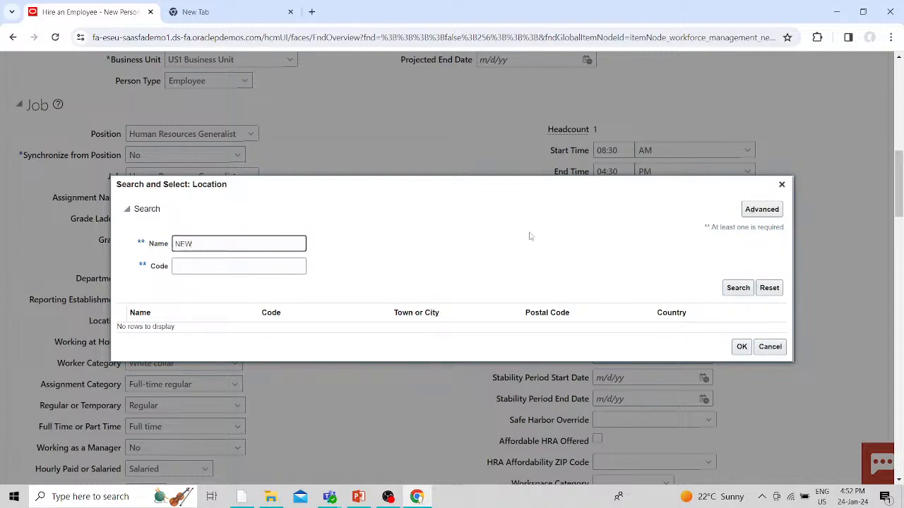
click(782, 185)
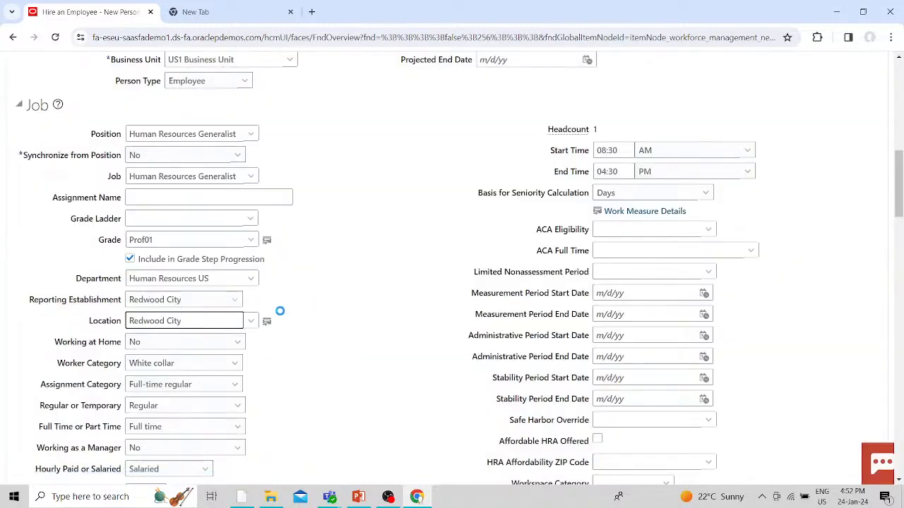
scroll(343, 385, down, 5)
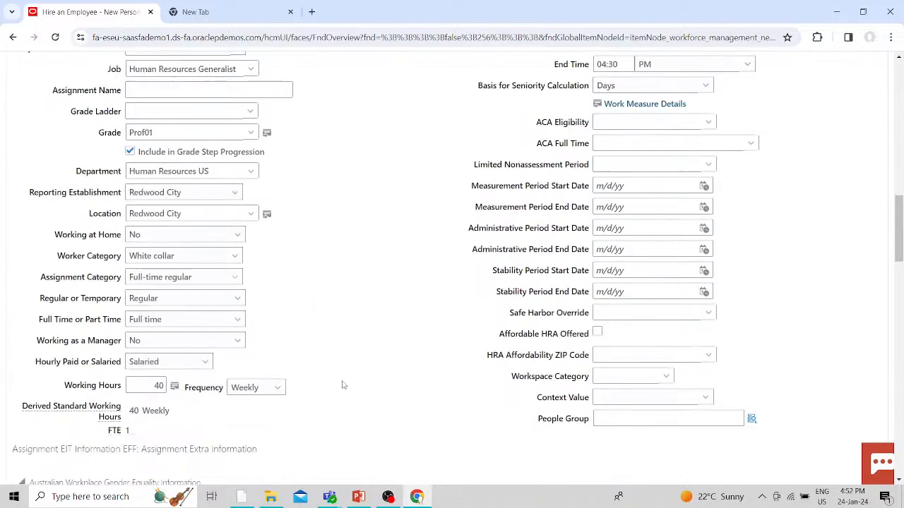
scroll(343, 385, up, 10)
scroll(618, 256, up, 3)
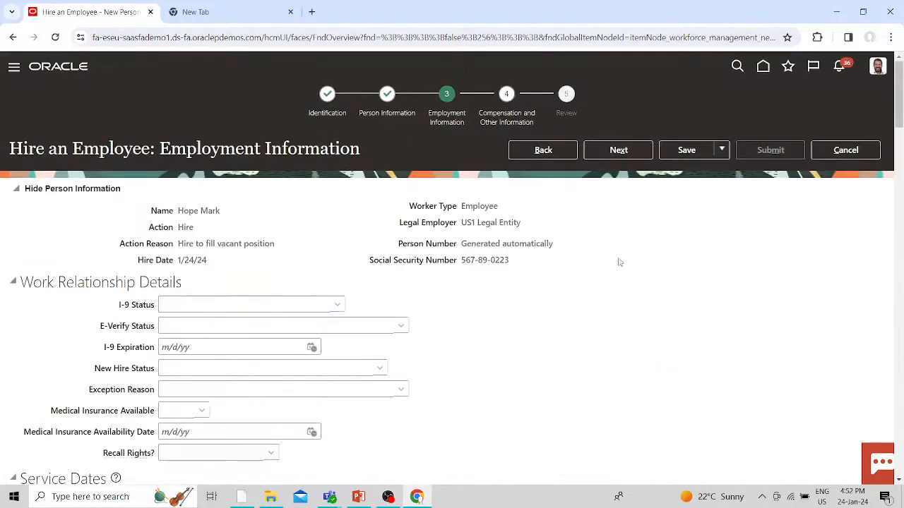
click(613, 150)
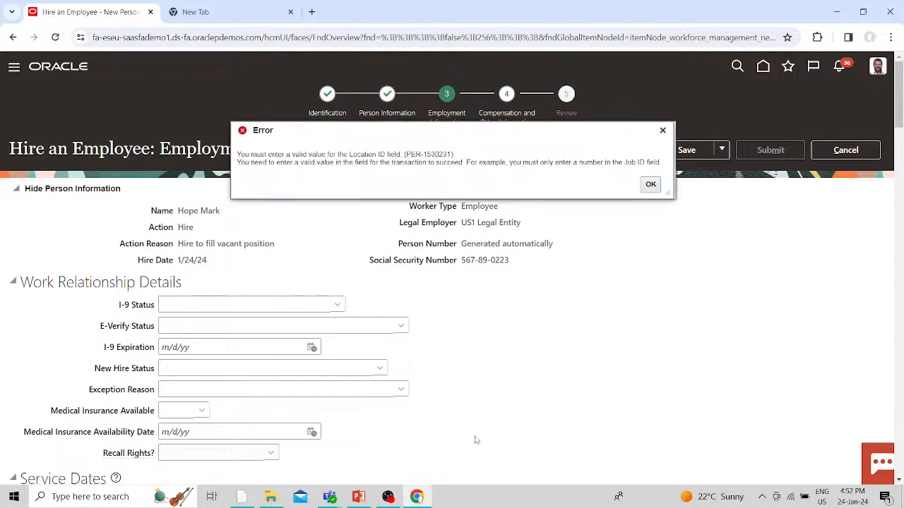
click(650, 185)
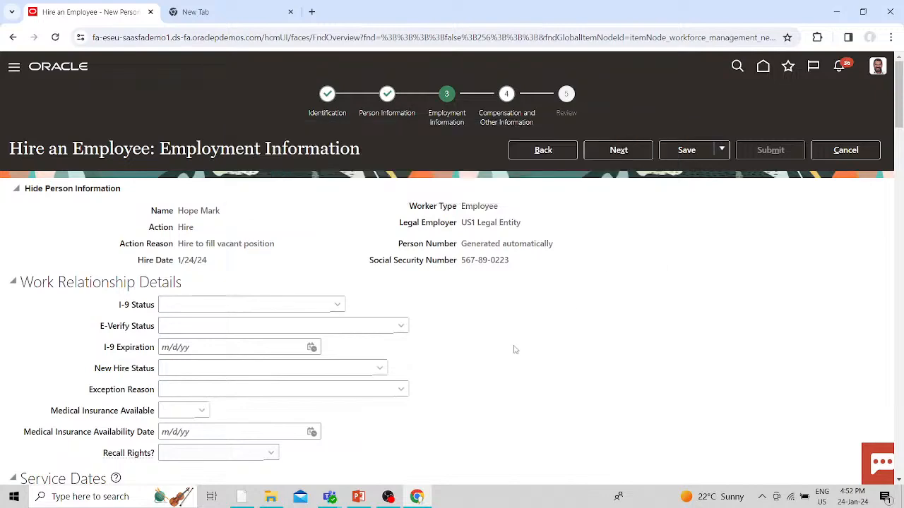
scroll(515, 349, down, 8)
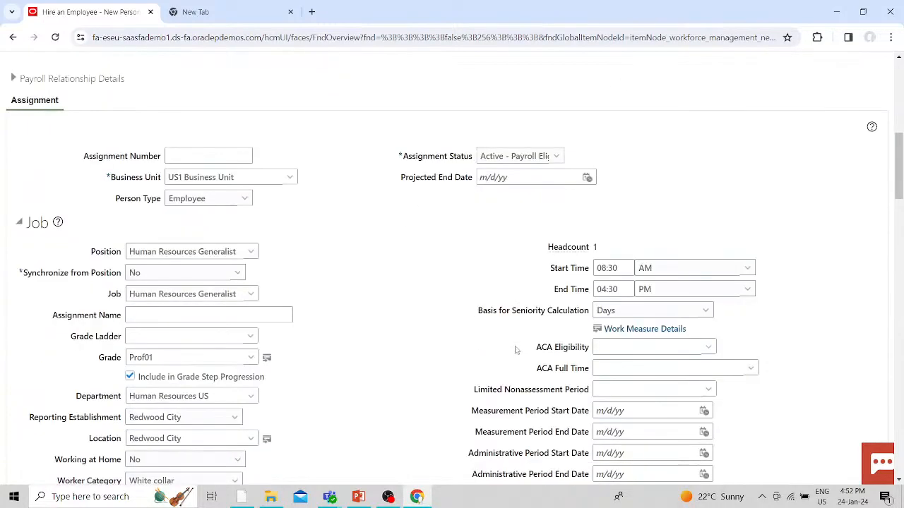
scroll(516, 350, down, 3)
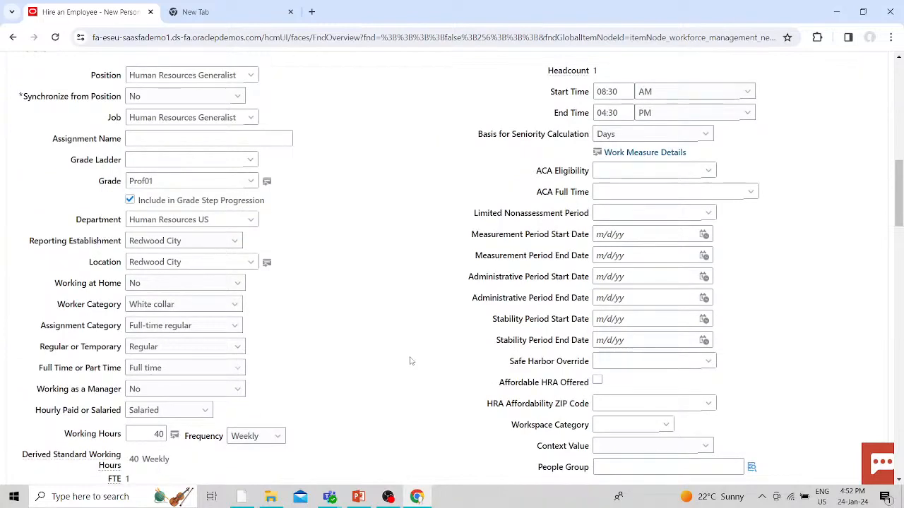
scroll(410, 361, up, 1)
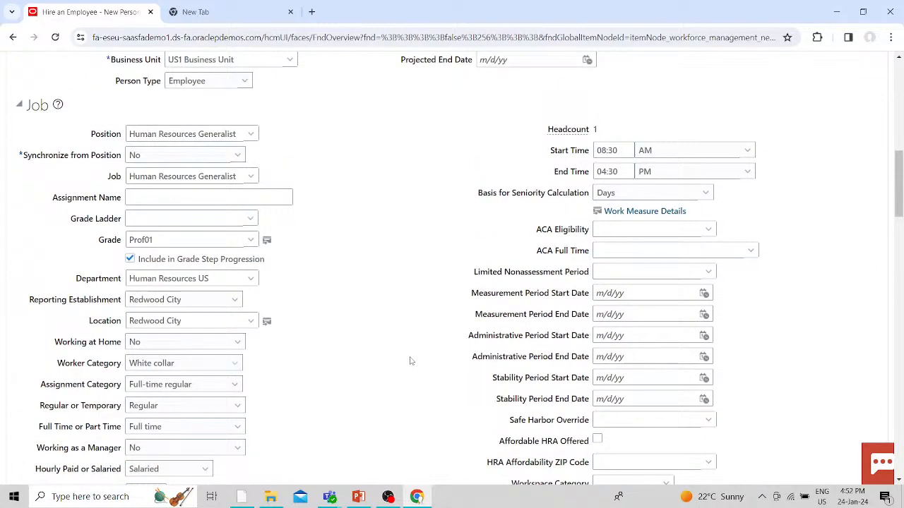
scroll(410, 361, down, 5)
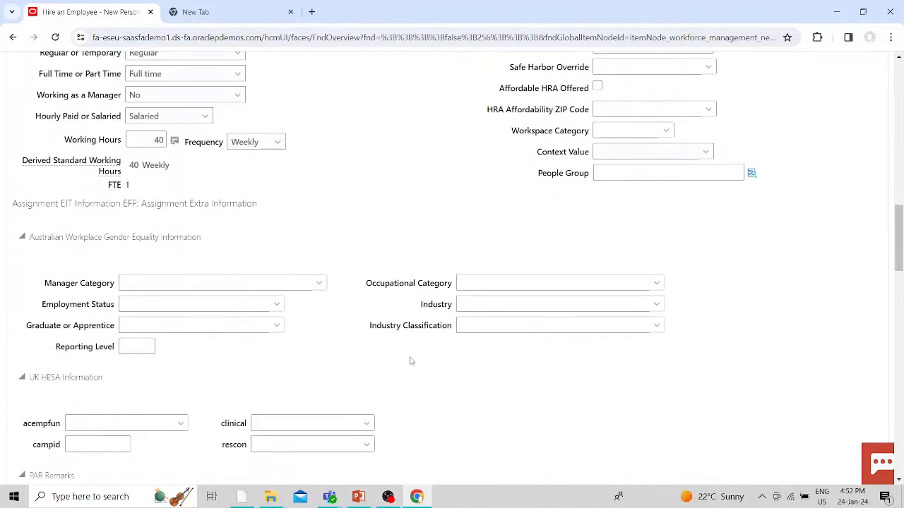
scroll(410, 361, up, 3)
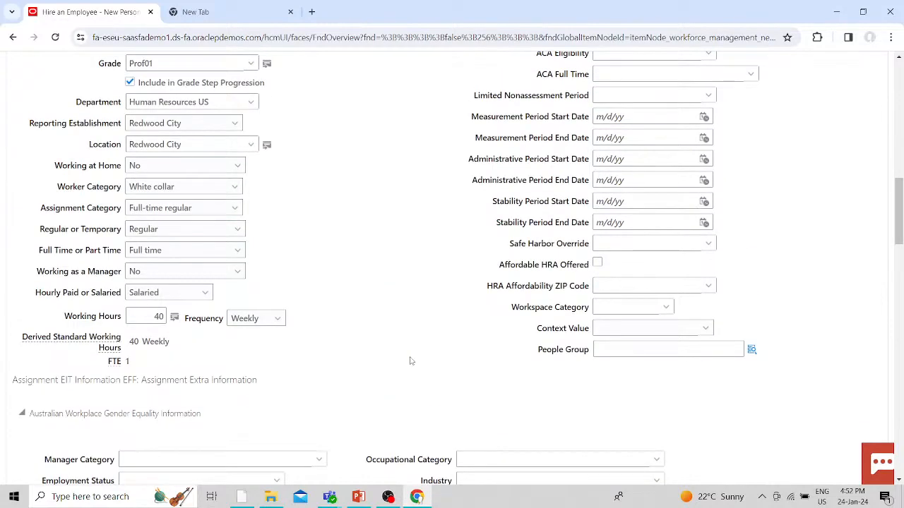
scroll(410, 361, up, 1)
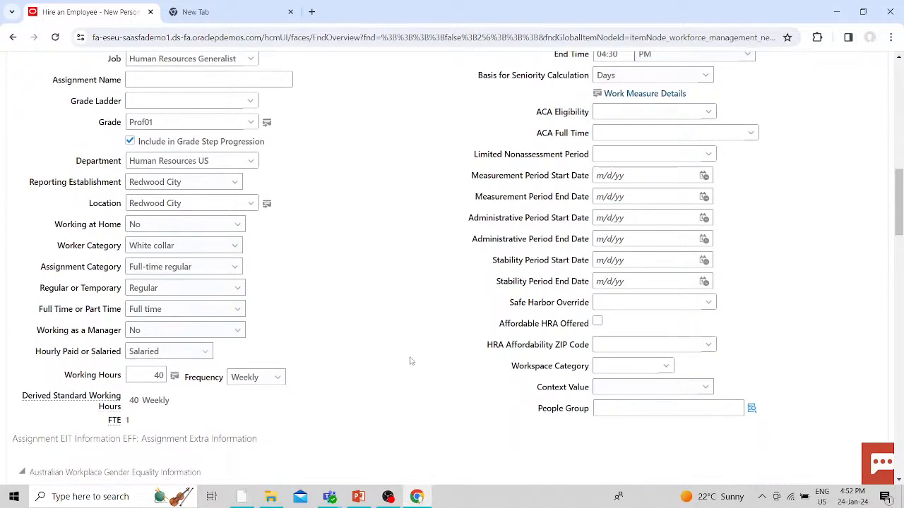
scroll(410, 361, up, 2)
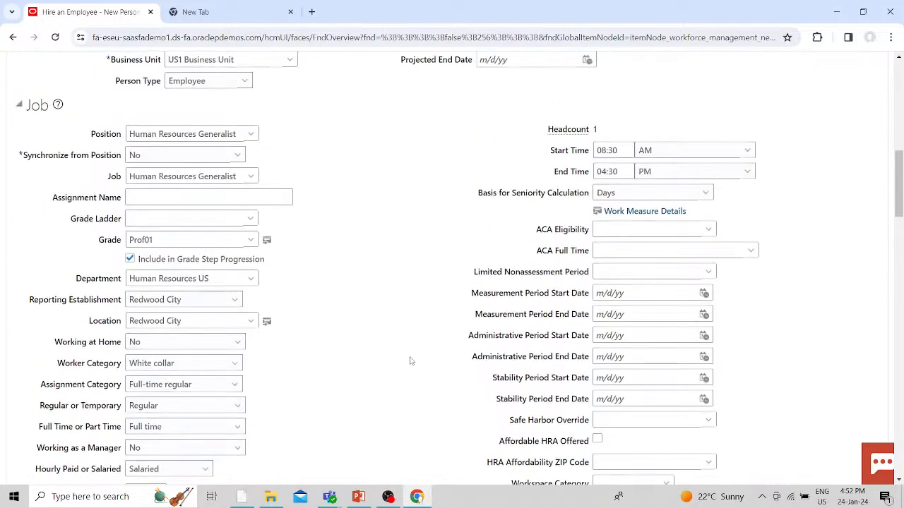
scroll(411, 360, up, 1)
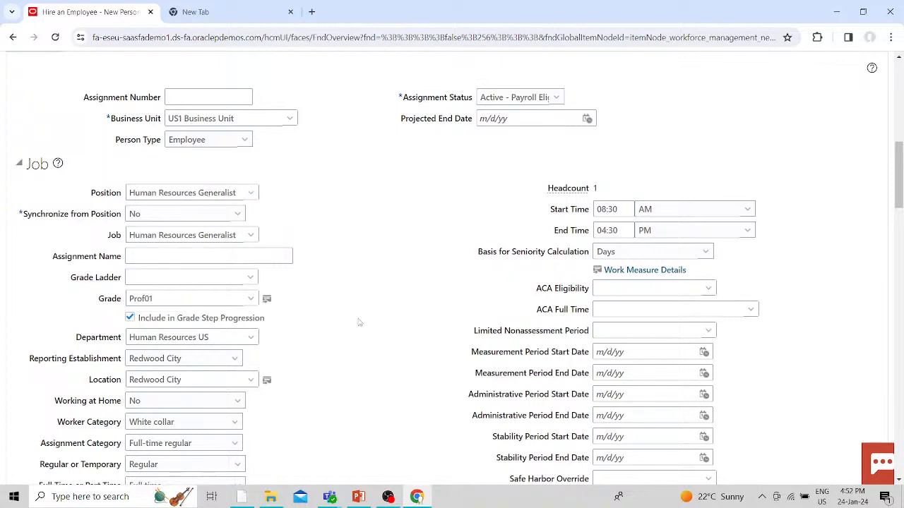
scroll(359, 322, down, 1)
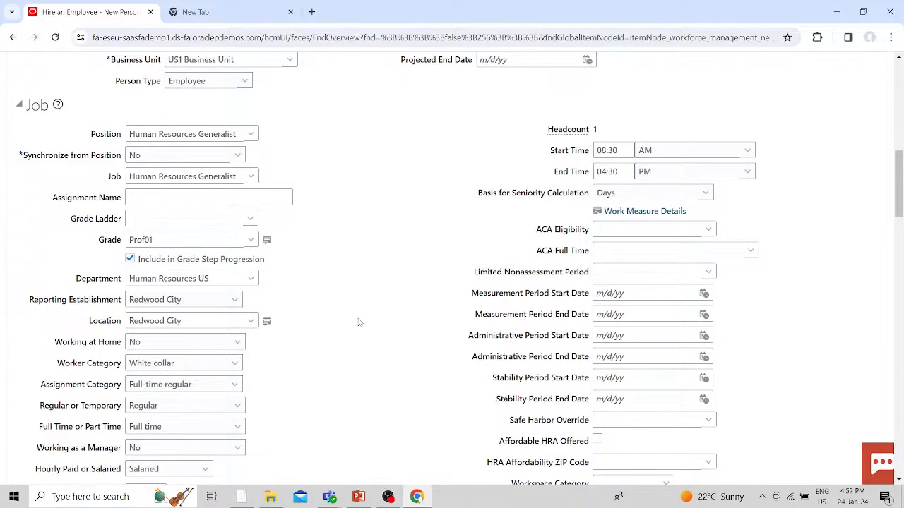
scroll(358, 322, down, 2)
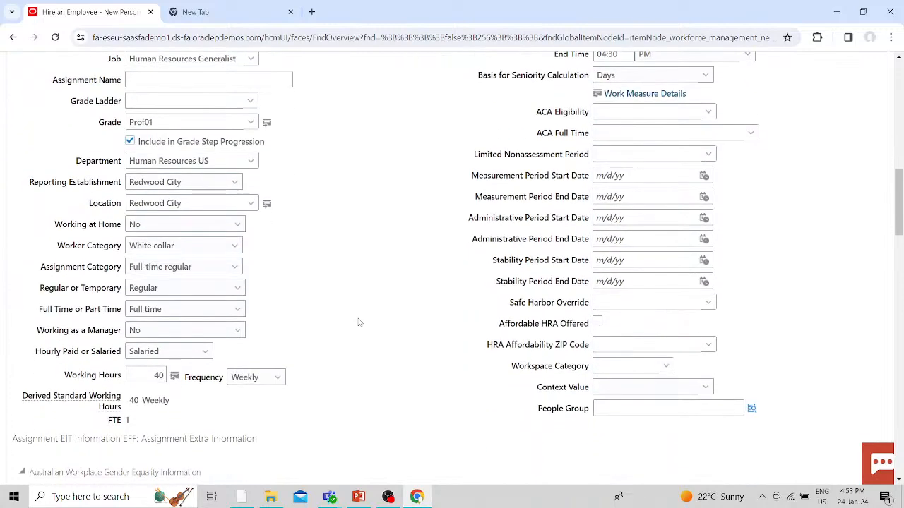
scroll(359, 322, up, 10)
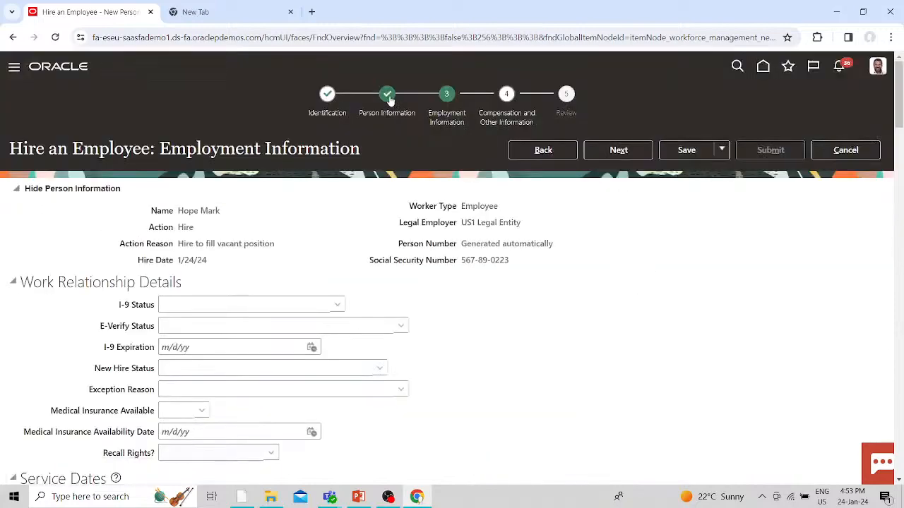
- Try returning to Person Information, dismiss the invalid location error, and go back to the Job section
click(387, 95)
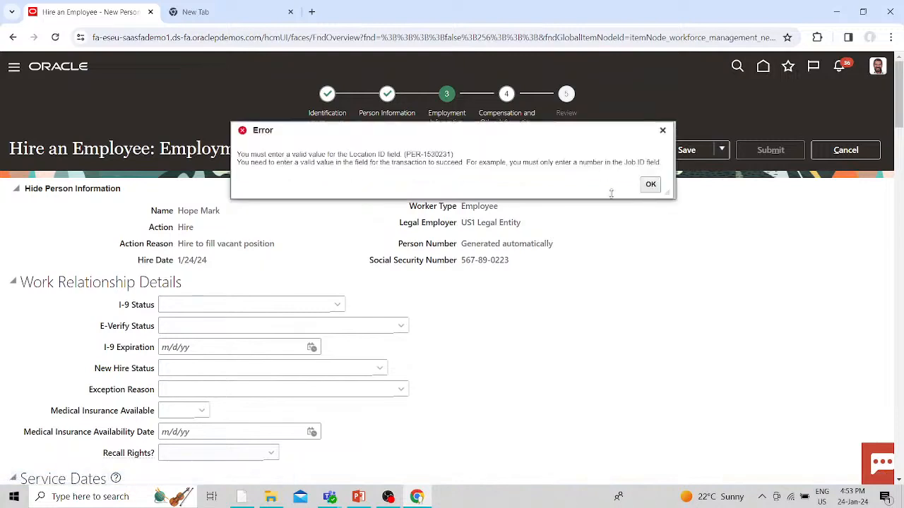
click(650, 185)
scroll(517, 374, down, 8)
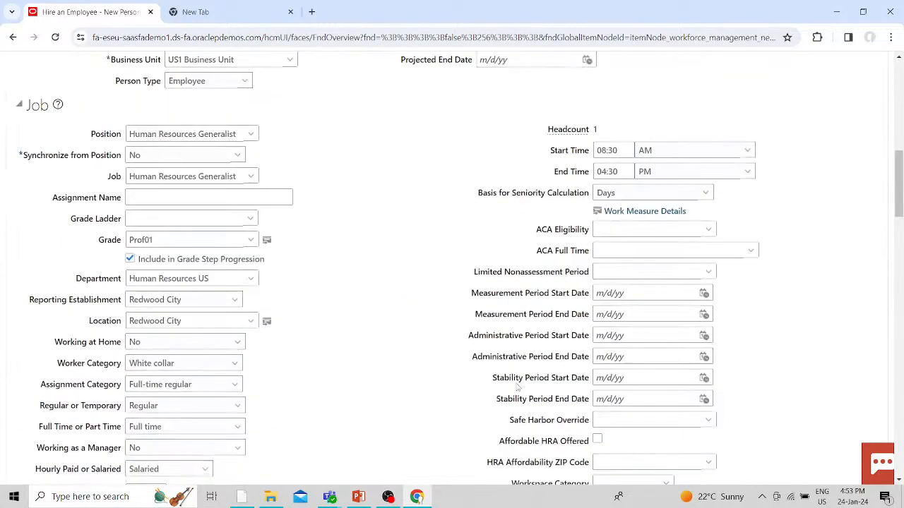
scroll(403, 401, down, 3)
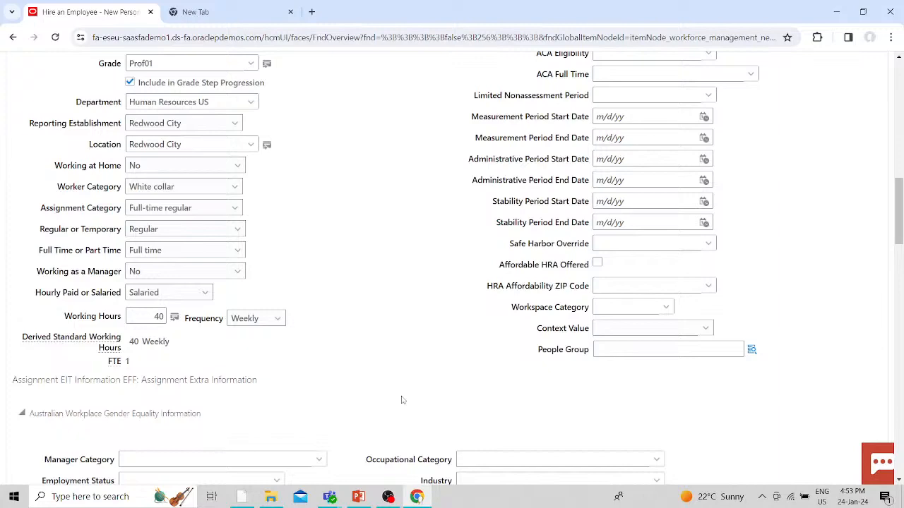
scroll(410, 329, up, 2)
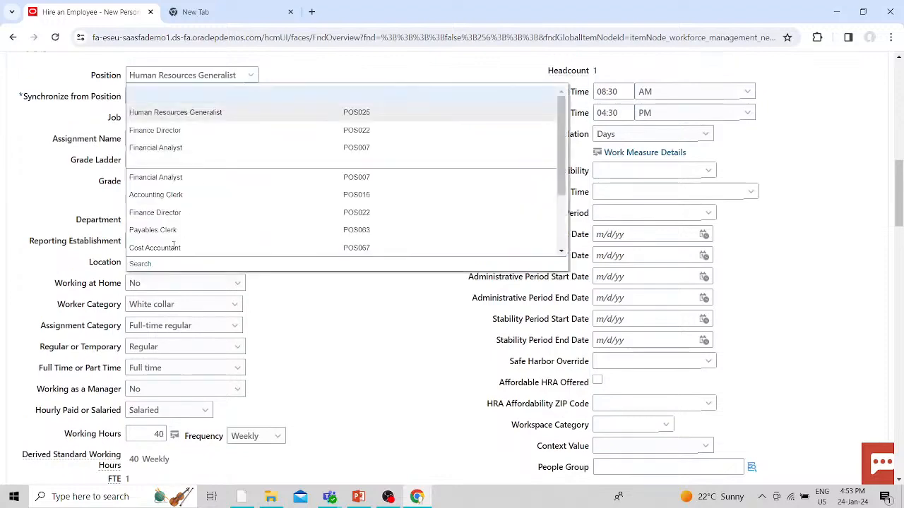
- Search positions for Payroll and select Payroll Manager, giving job Manager and department Payroll US
click(143, 265)
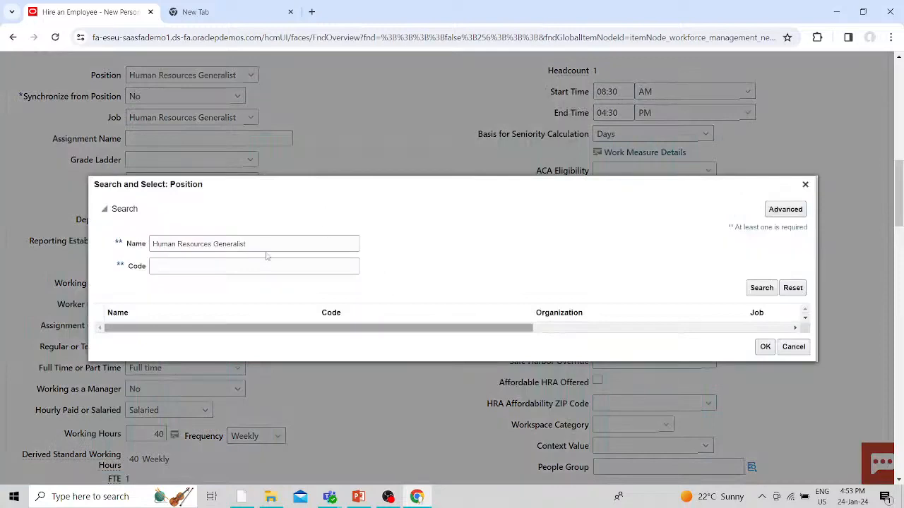
click(265, 244)
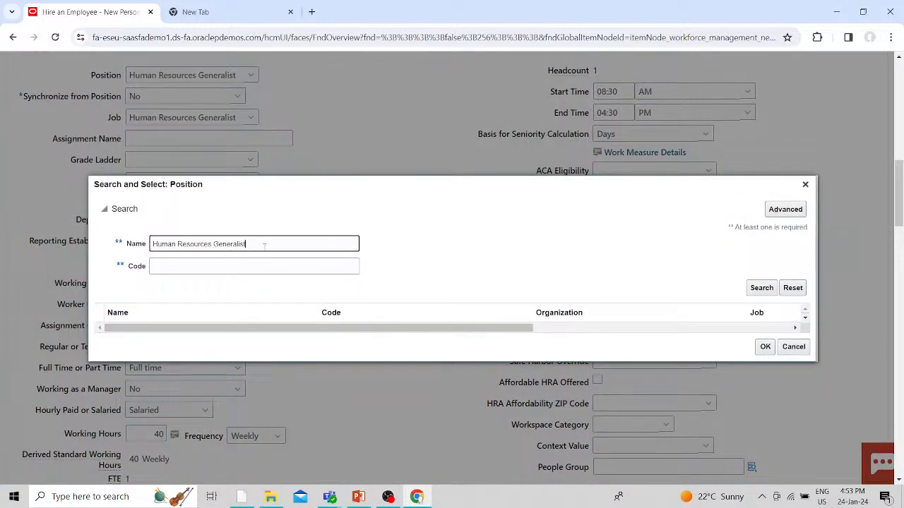
key(BackSpace)
key(Return)
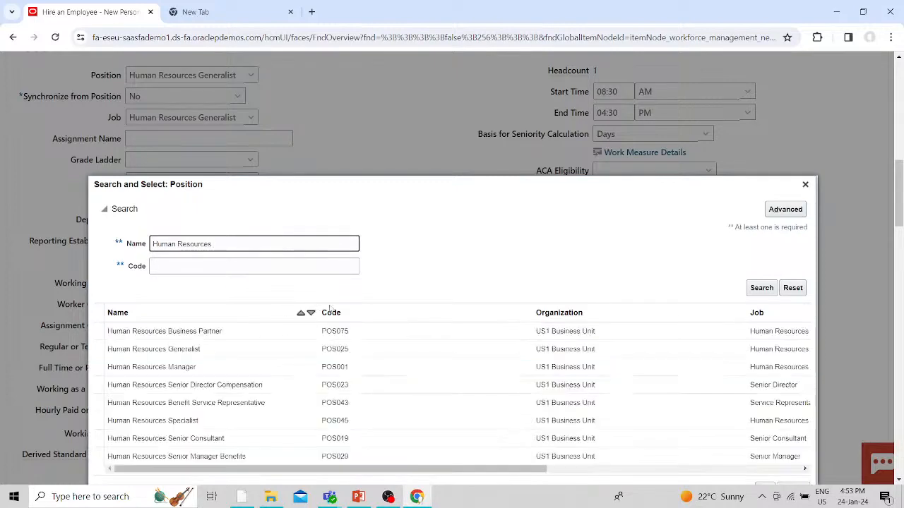
scroll(163, 395, down, 1)
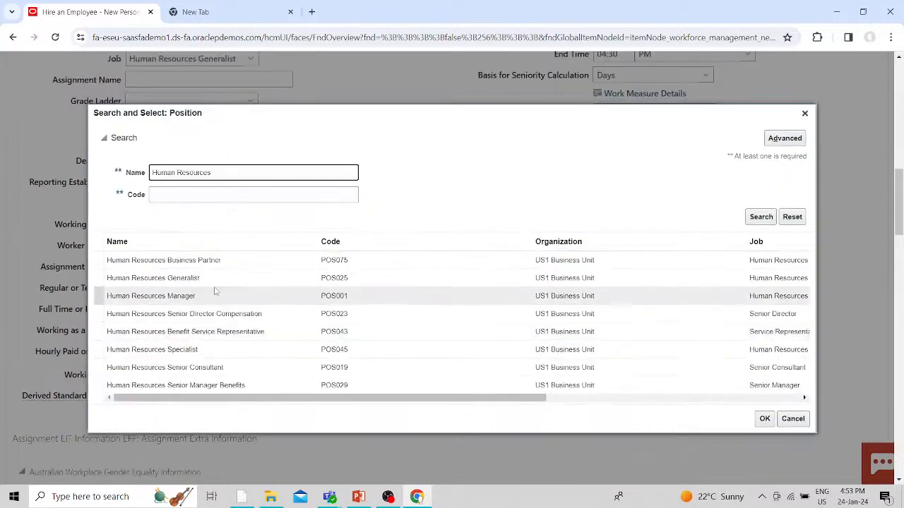
scroll(216, 291, down, 3)
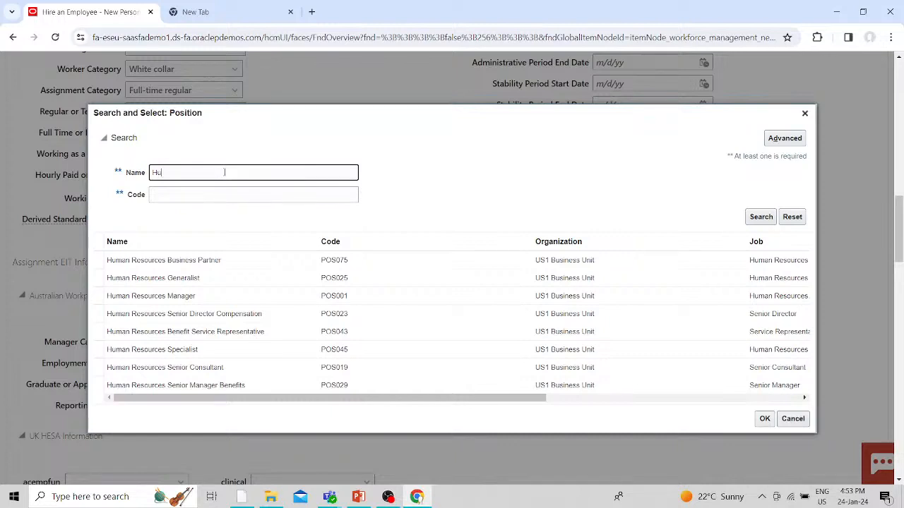
text(m)
key(BackSpace)
key(BackSpace)
key(BackSpace)
key(Return)
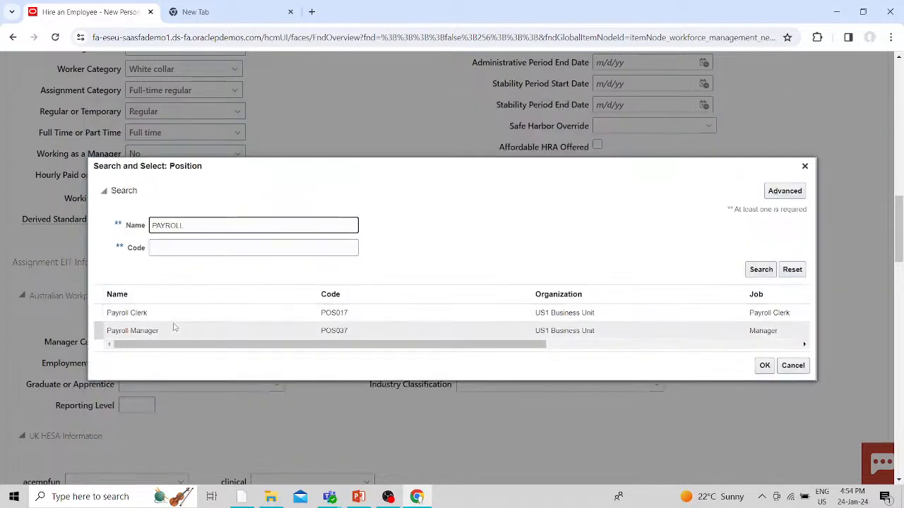
click(176, 331)
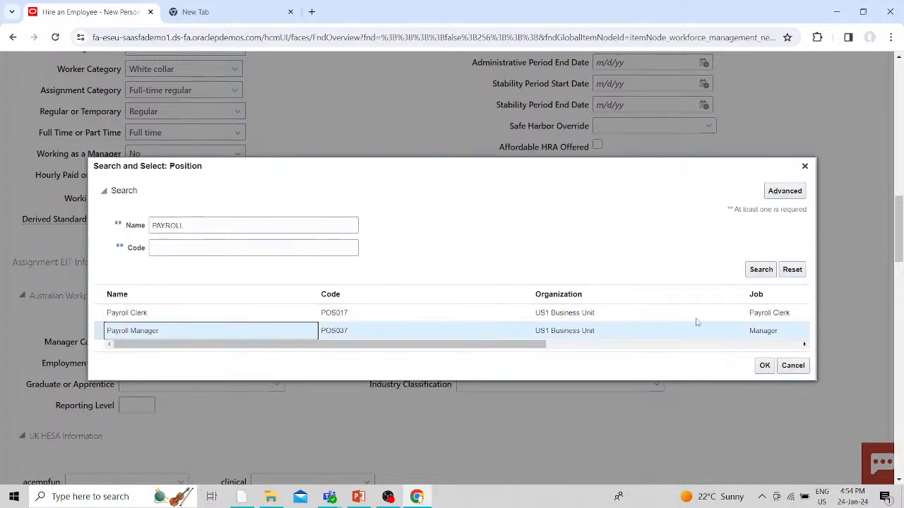
click(764, 366)
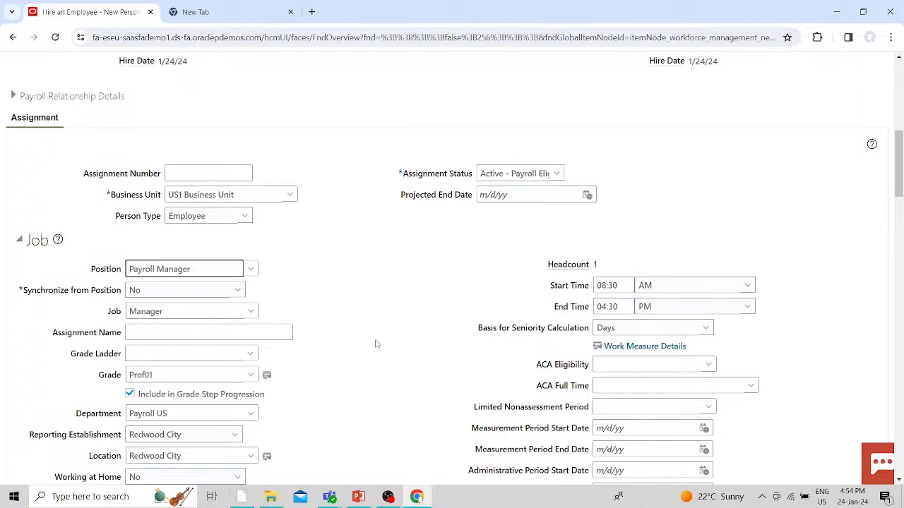
- Set Synchronize from Position to Yes so the Payroll Manager job and Payroll US department are inherited
click(234, 290)
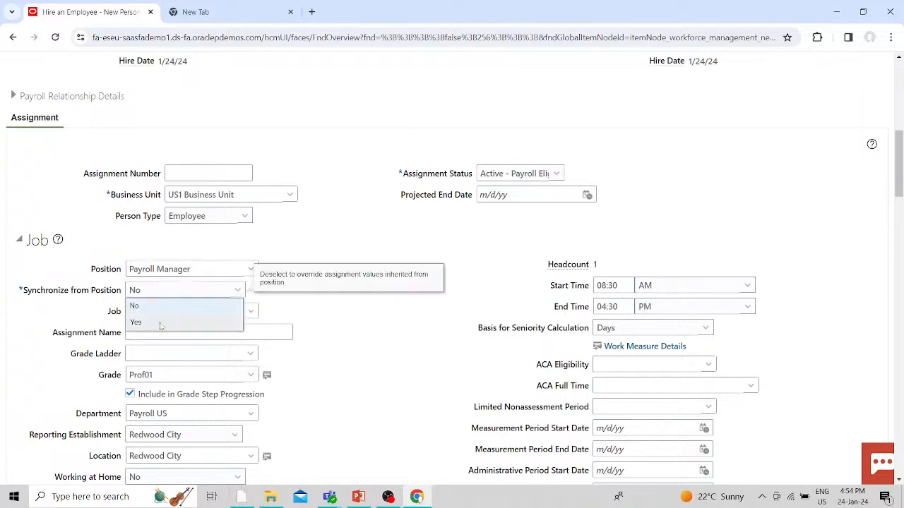
click(135, 322)
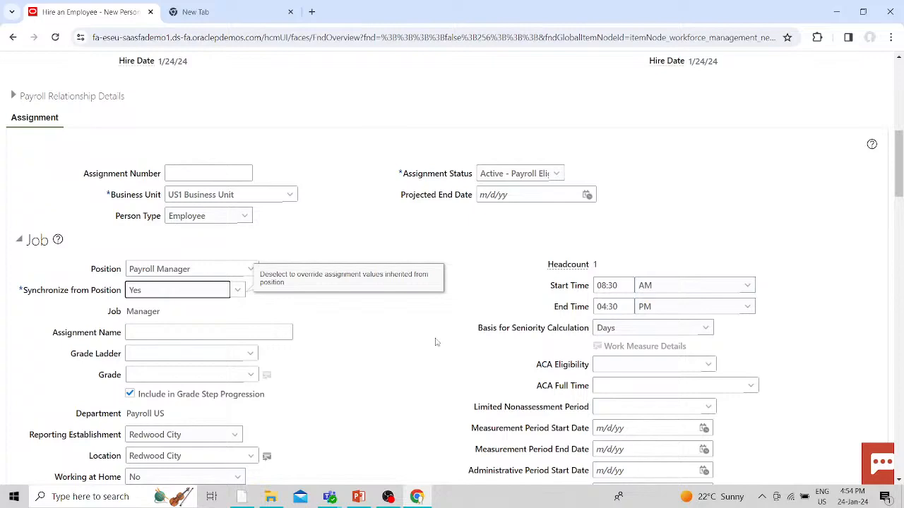
scroll(436, 342, down, 3)
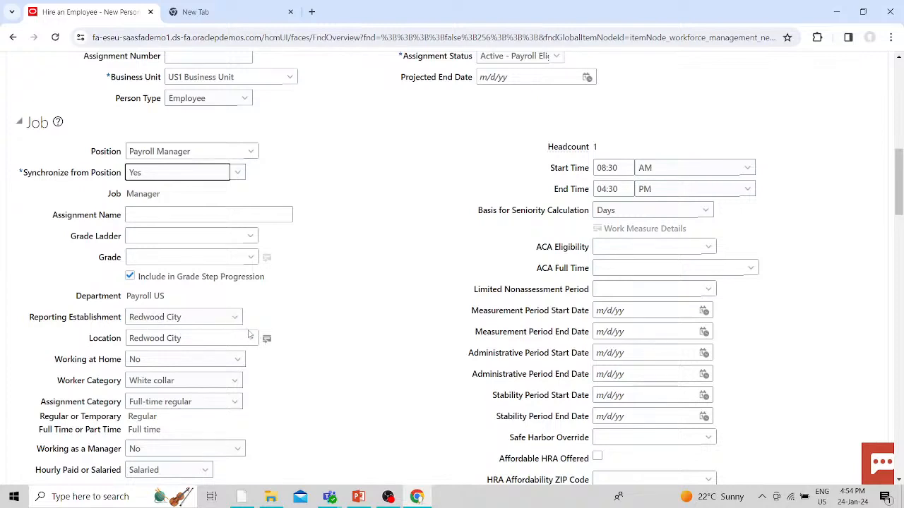
click(248, 337)
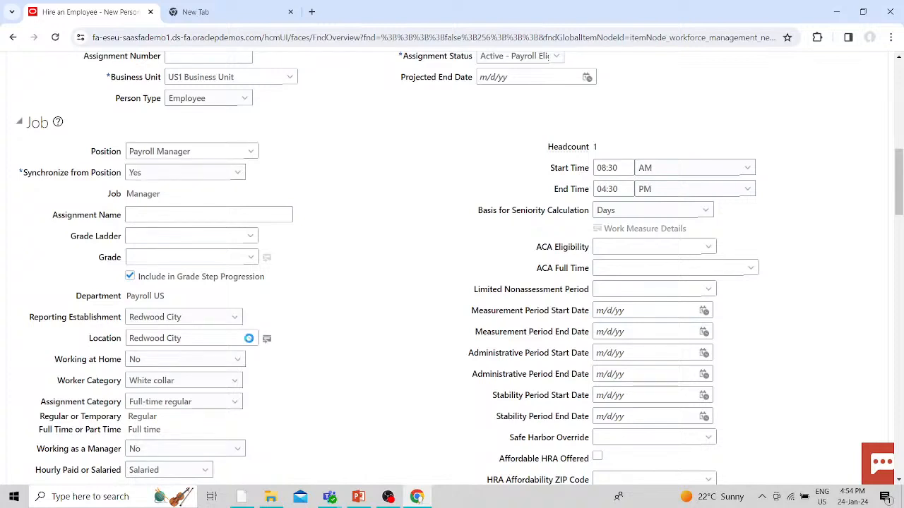
- Set the location to Global Ops by searching for names that do not contain XXXX
click(266, 342)
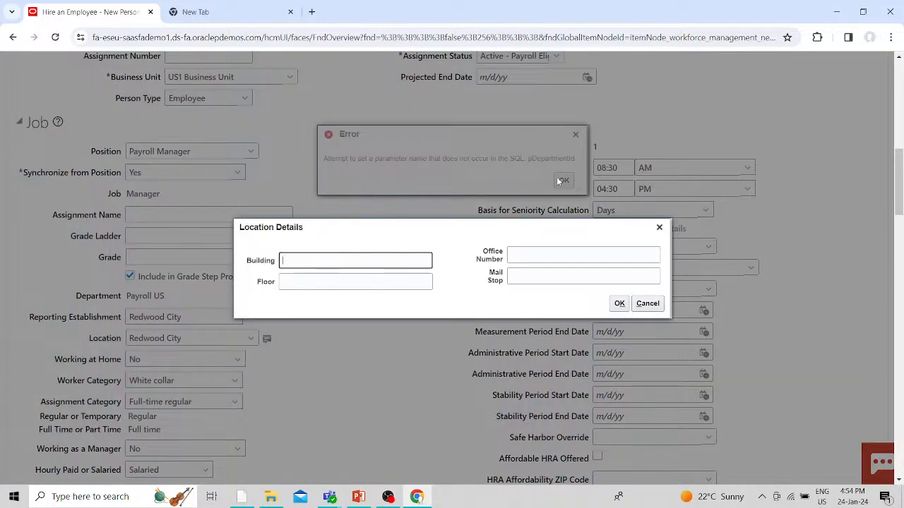
click(659, 227)
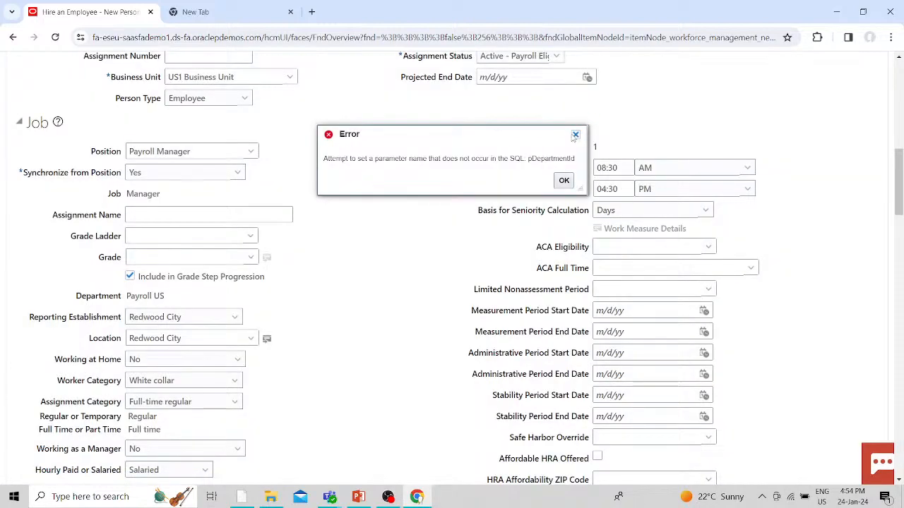
click(575, 134)
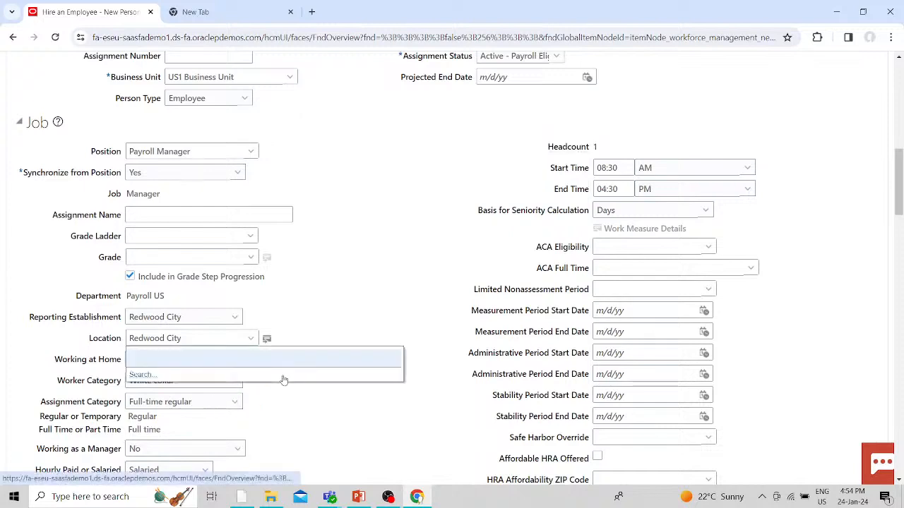
click(142, 374)
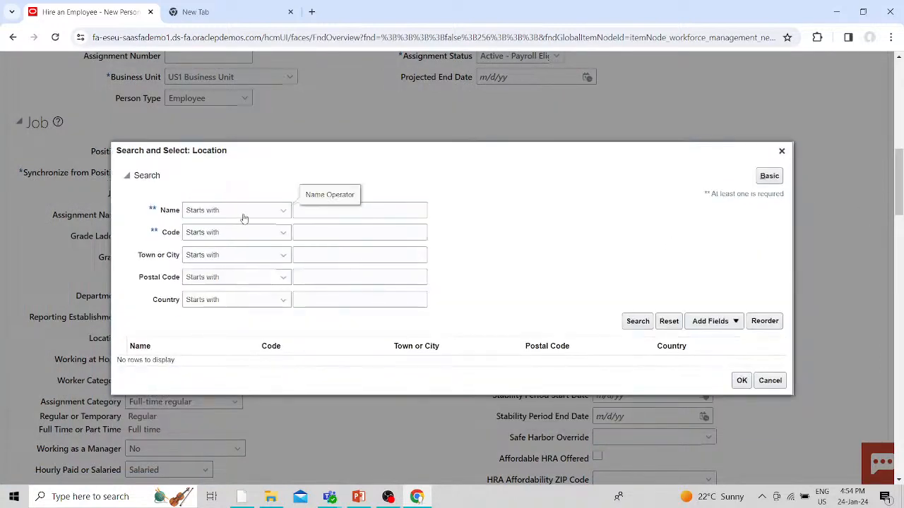
click(241, 215)
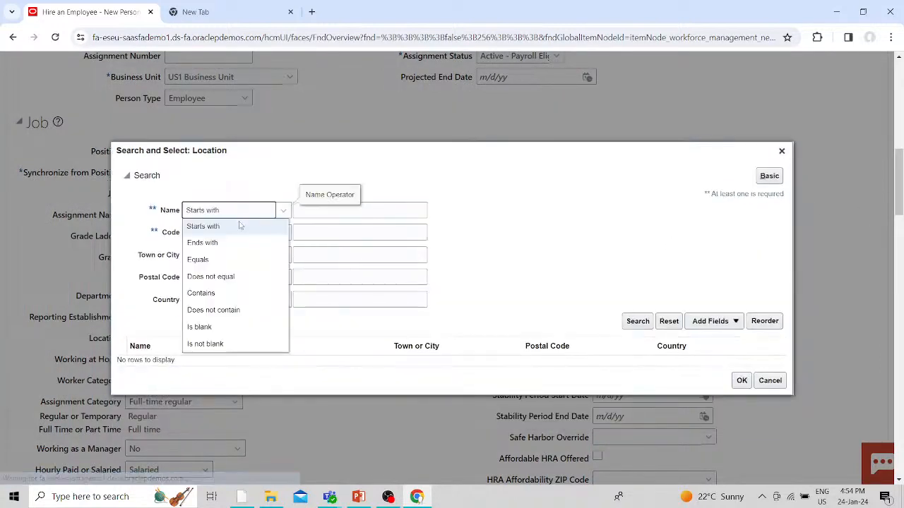
click(216, 310)
click(339, 210)
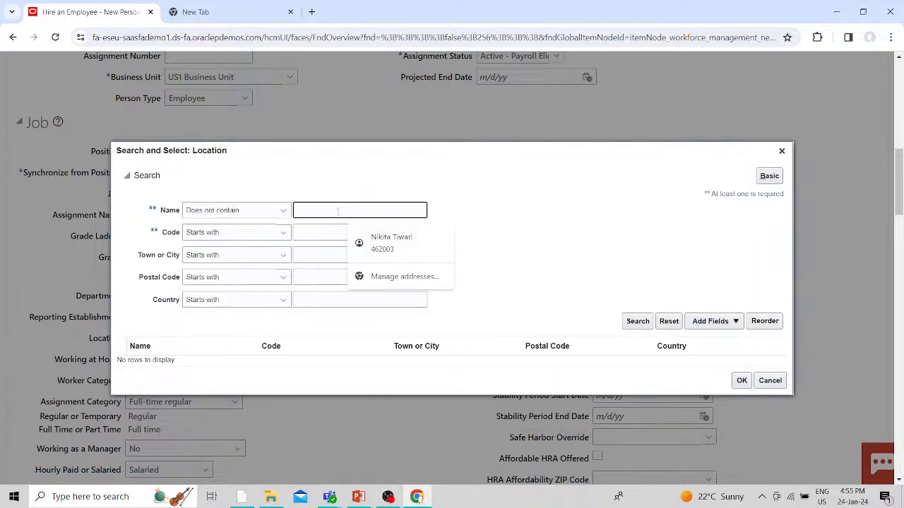
text(XXXX)
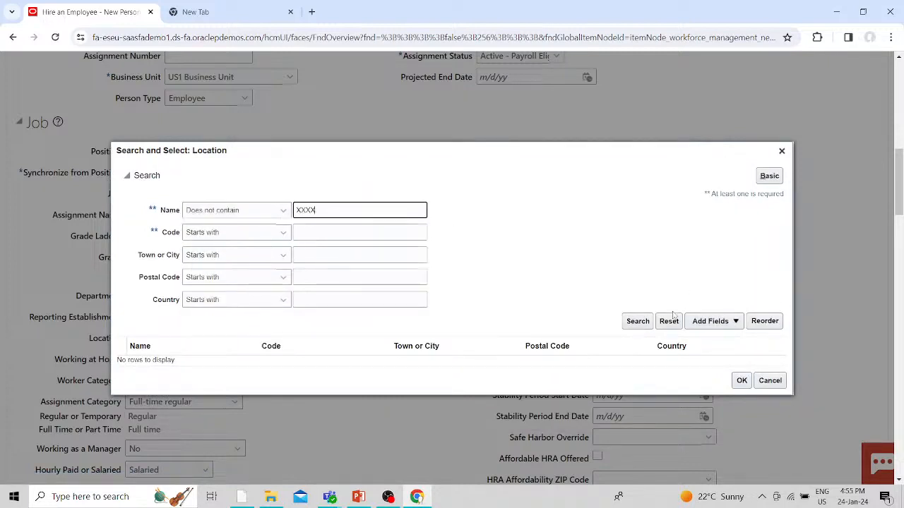
click(638, 322)
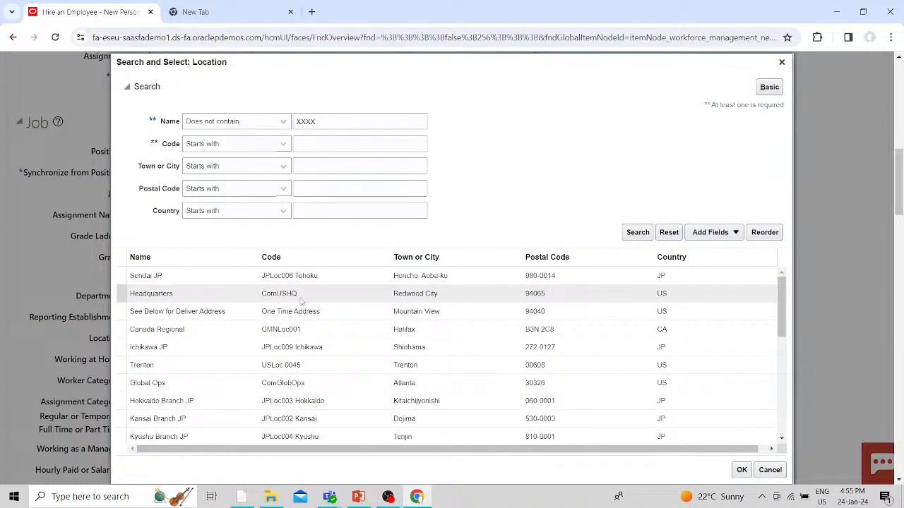
scroll(300, 307, down, 1)
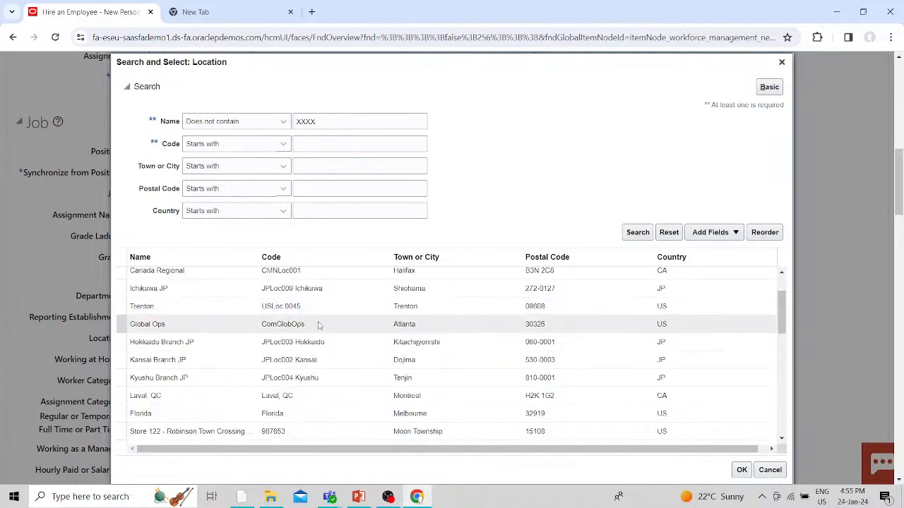
click(320, 325)
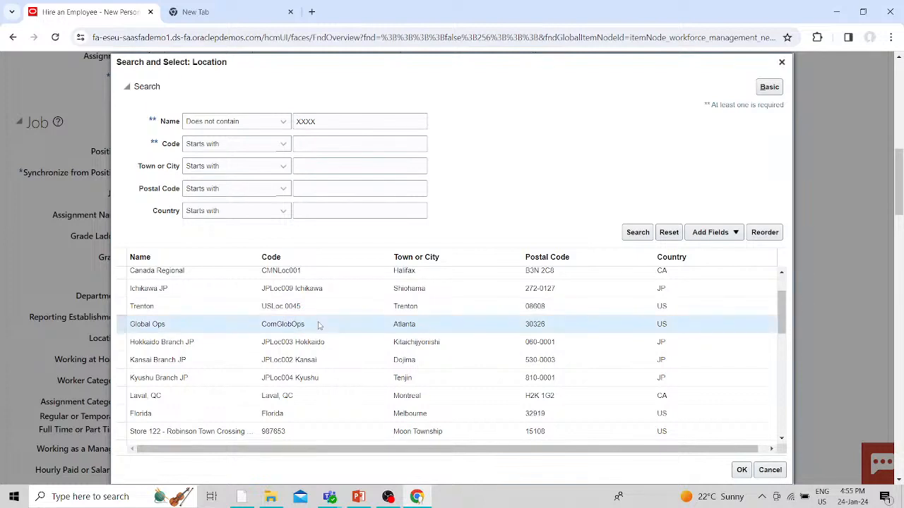
click(742, 470)
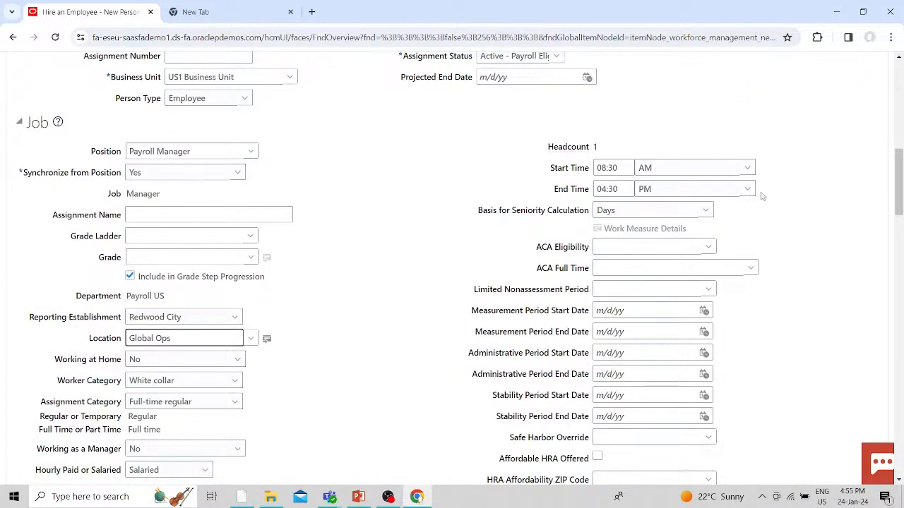
- Set the reporting establishment to Atlanta
click(235, 318)
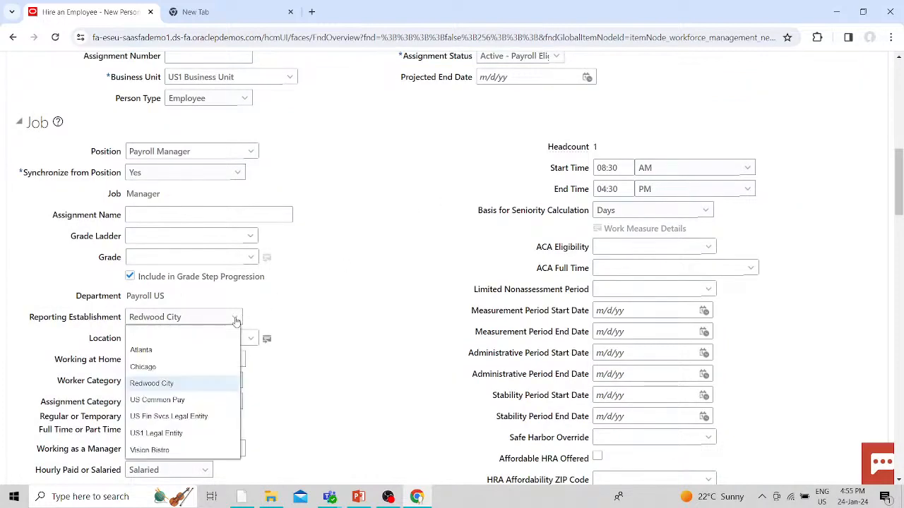
click(152, 350)
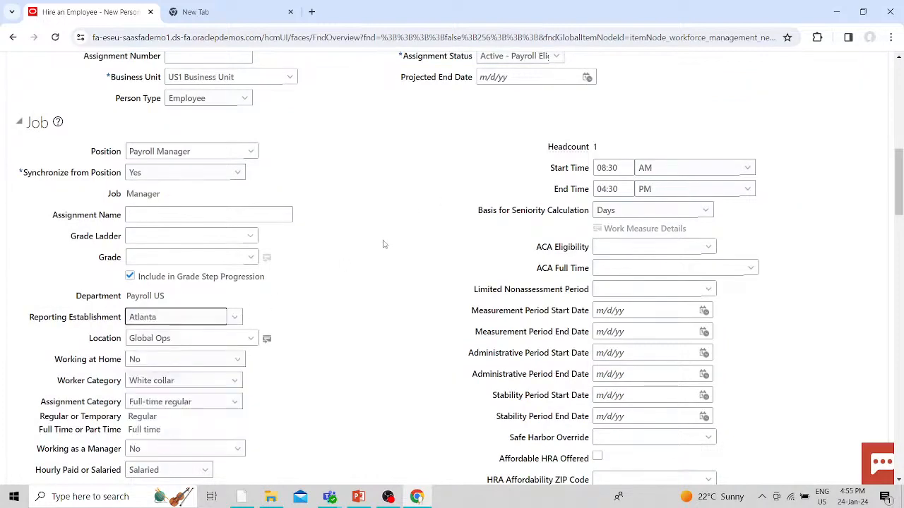
scroll(436, 254, up, 8)
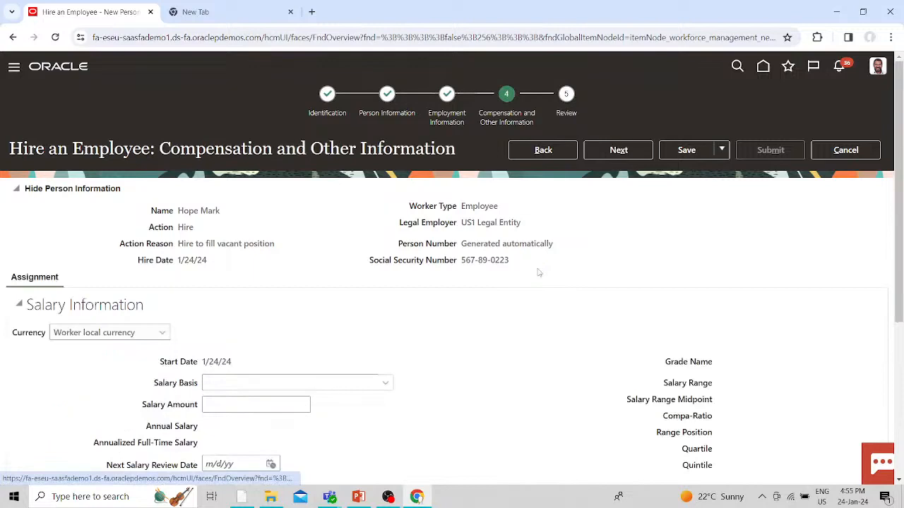
- Choose Fusion Monthly as the salary basis with a basic salary of 5,000.00
scroll(538, 273, down, 1)
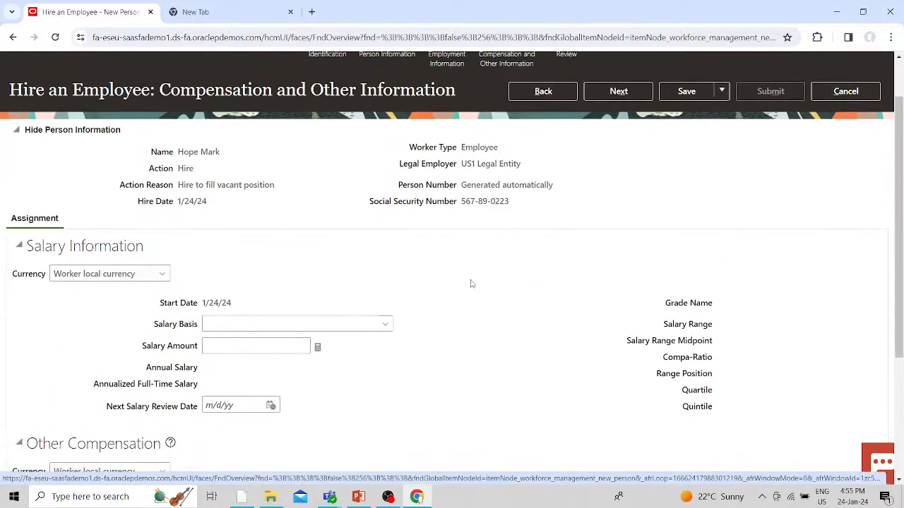
click(385, 325)
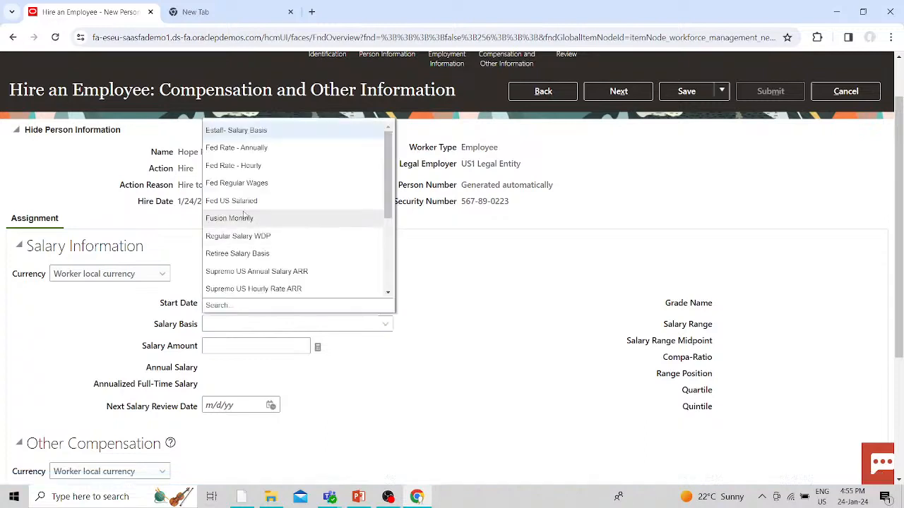
click(240, 218)
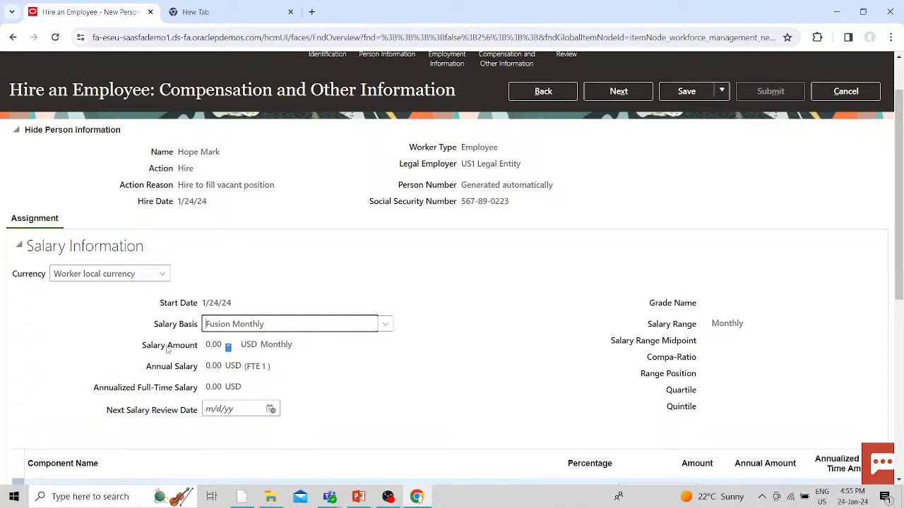
scroll(360, 345, down, 3)
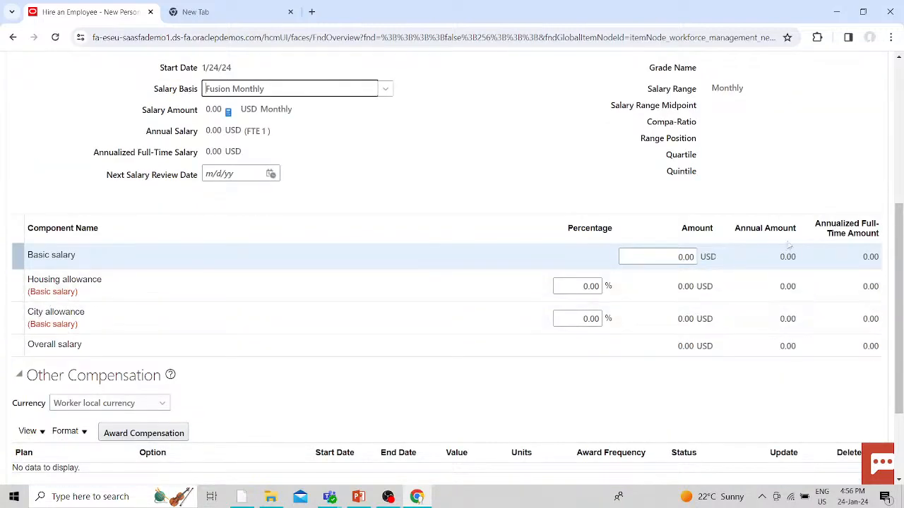
click(666, 259)
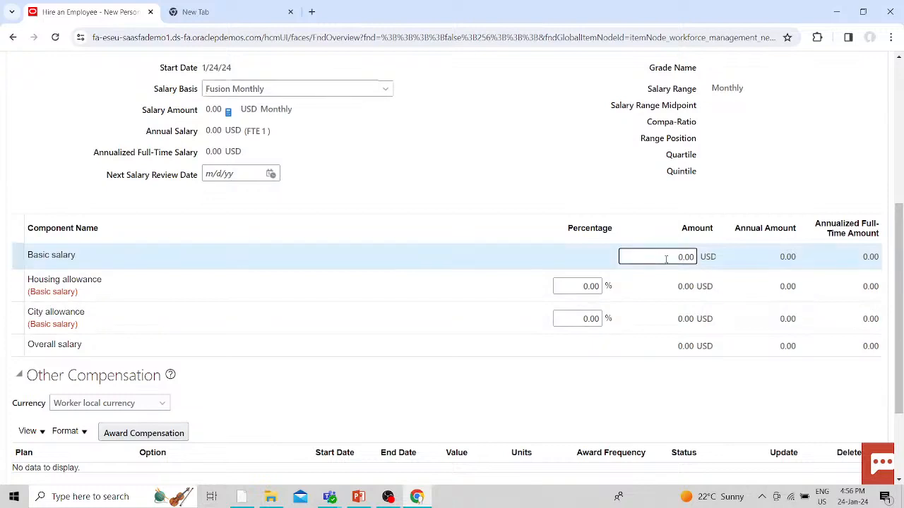
drag(666, 259, 702, 257)
text(5000)
click(629, 192)
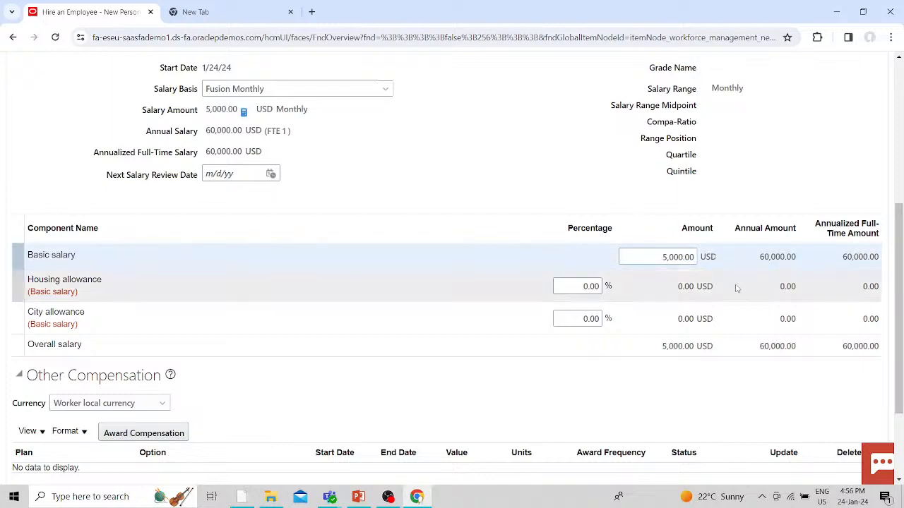
- Set the housing allowance to 25% of basic salary
mouse_move(583, 286)
mouse_down()
mouse_move(610, 287)
mouse_move(589, 289)
mouse_move(598, 288)
mouse_up()
click(575, 283)
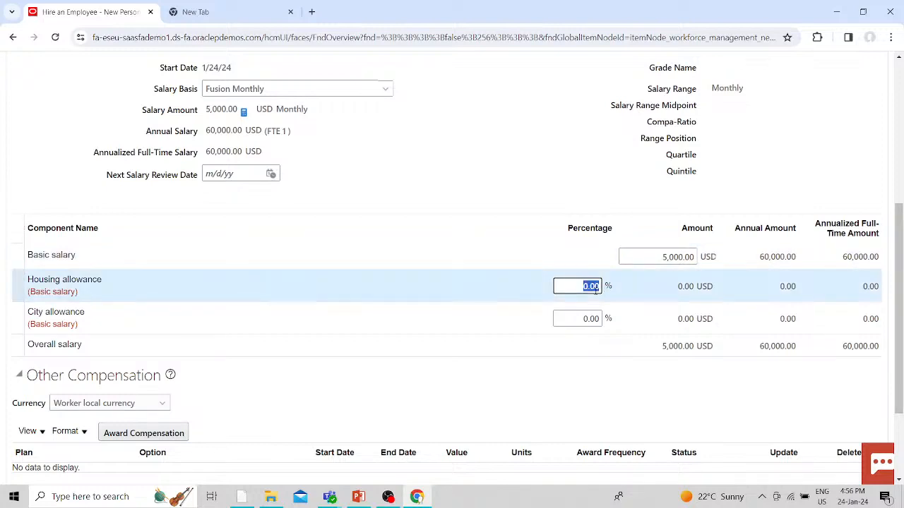
key(BackSpace)
text(20)
click(543, 159)
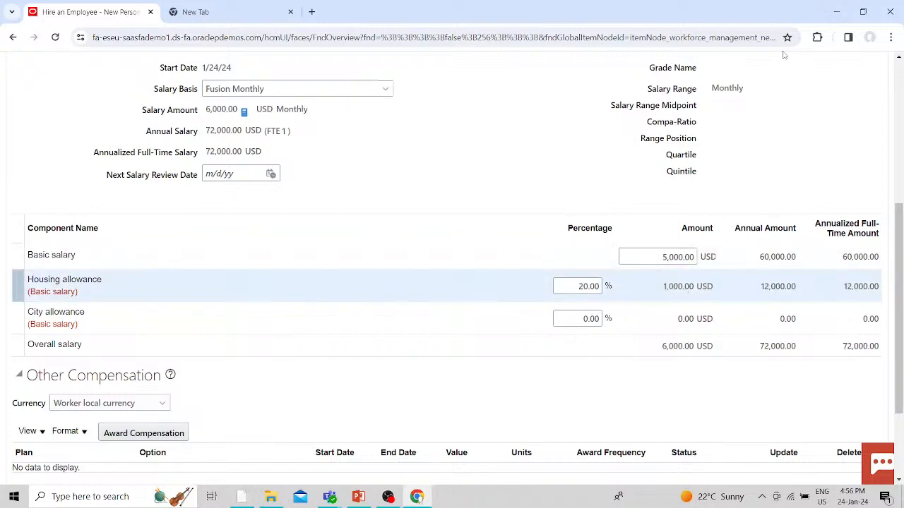
click(586, 286)
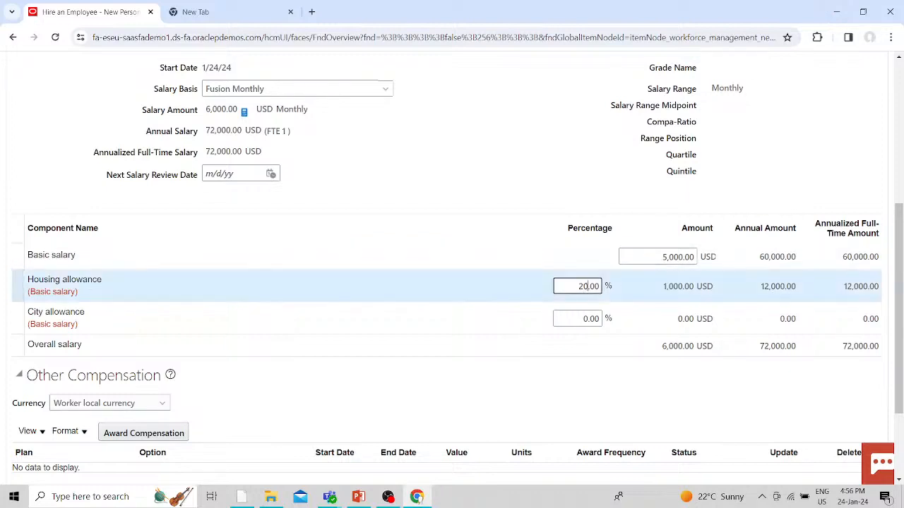
key(BackSpace)
text(5)
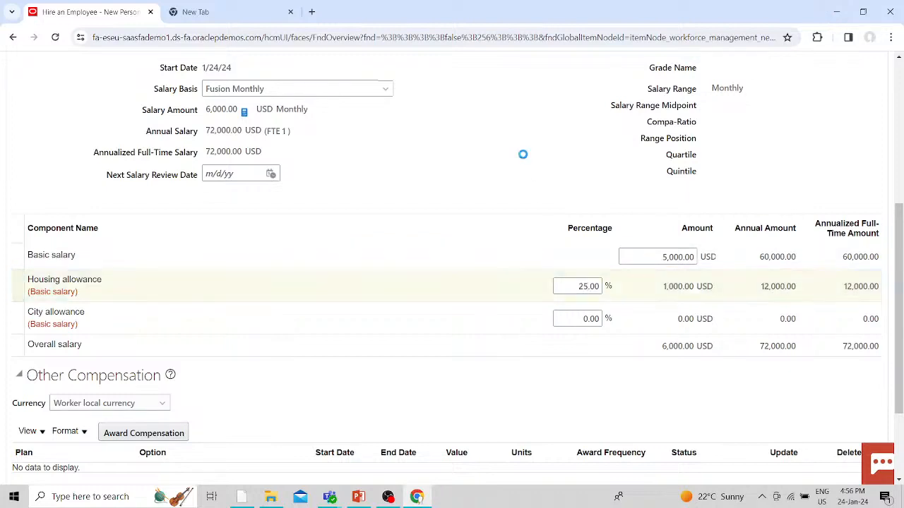
click(664, 287)
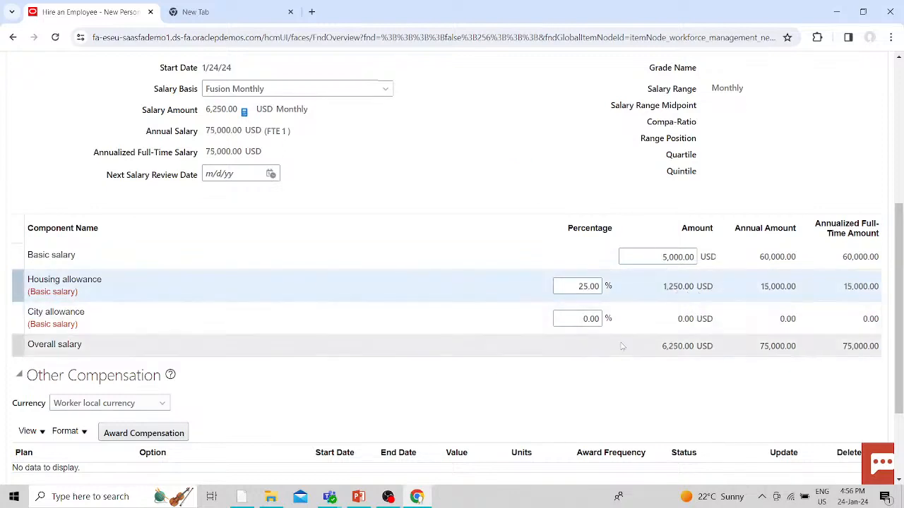
- Set the City allowance percentage to 10 and let the totals recalculate
click(582, 321)
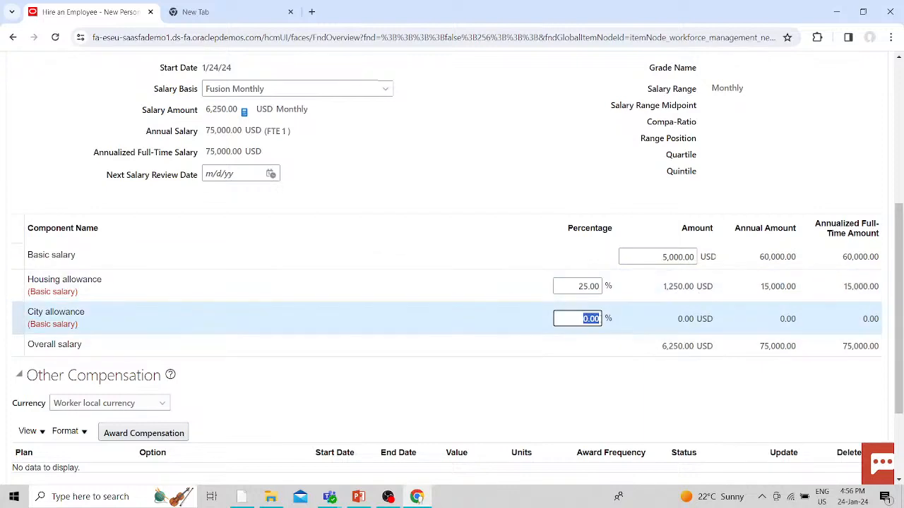
text(100)
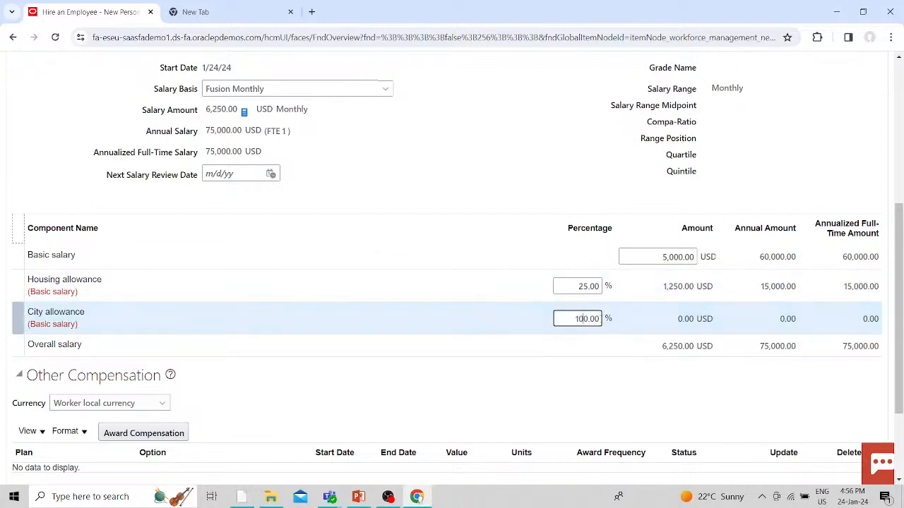
key(BackSpace)
click(577, 197)
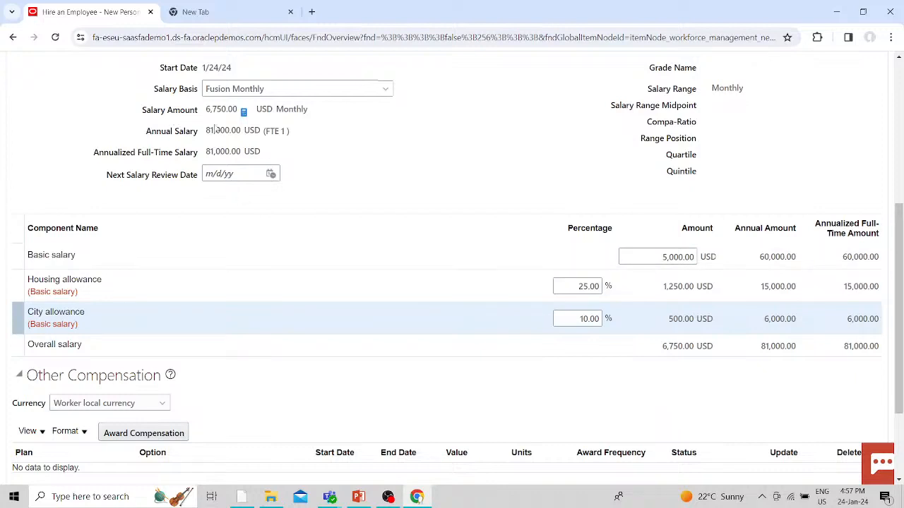
scroll(485, 152, up, 1)
scroll(485, 152, up, 1)
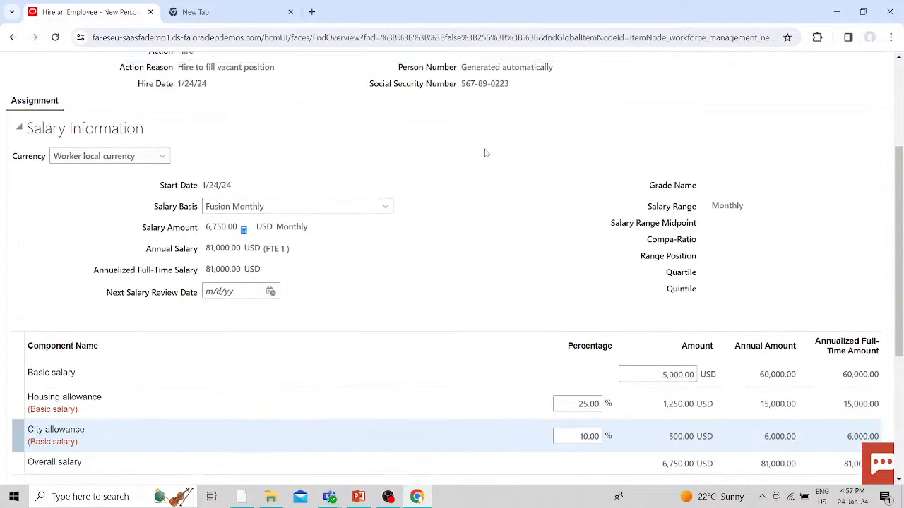
scroll(485, 152, down, 2)
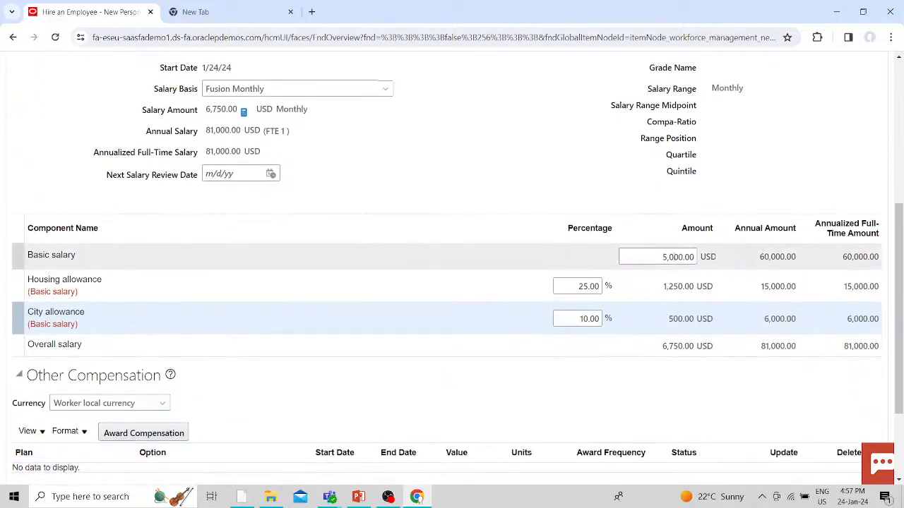
- Change the basic salary to 15,000.00, making the overall monthly salary 20,250.00 USD
click(666, 257)
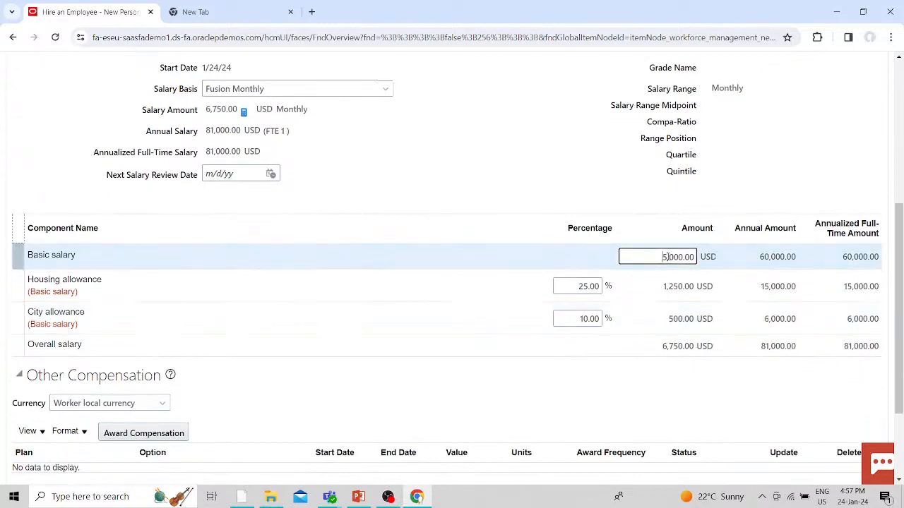
text(1)
click(591, 189)
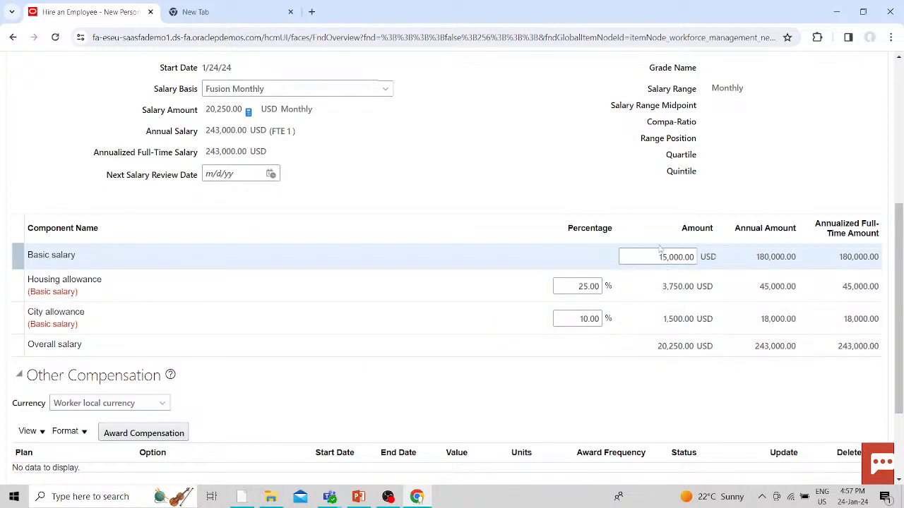
drag(208, 109, 243, 109)
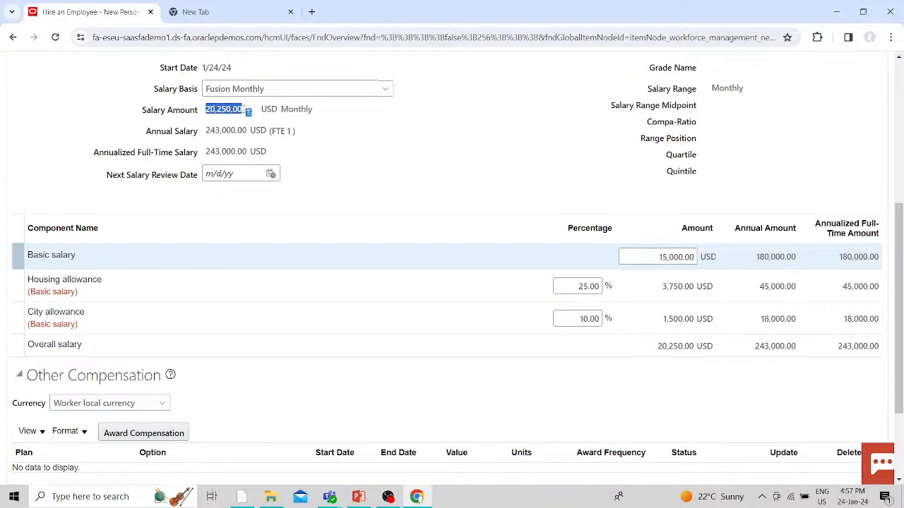
click(390, 148)
drag(151, 135, 264, 132)
click(362, 158)
scroll(360, 159, down, 1)
scroll(360, 159, down, 1)
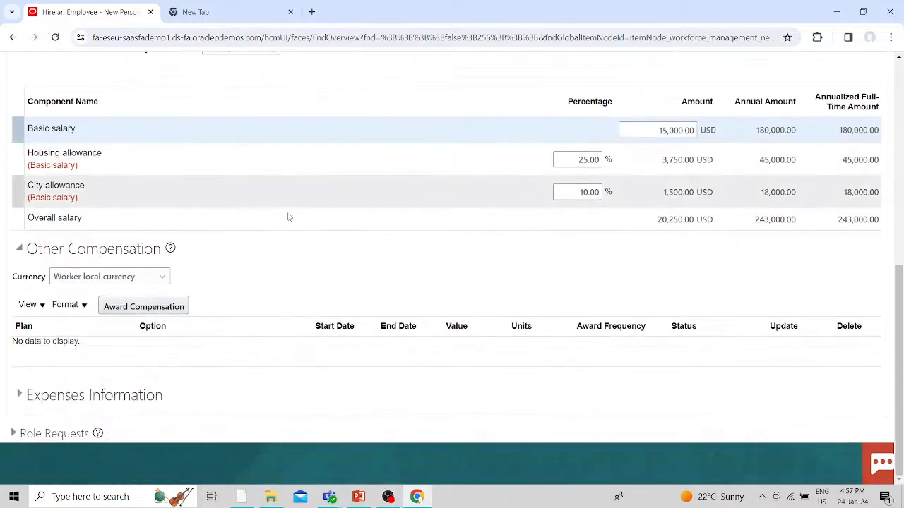
- Award a 300.00 USD Car Allowance from the Allowances plan as other compensation
click(140, 308)
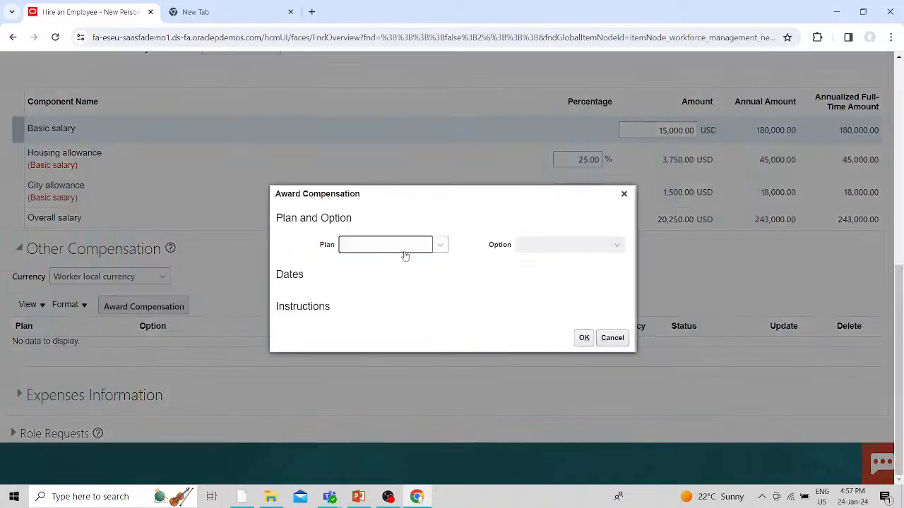
click(439, 247)
click(362, 277)
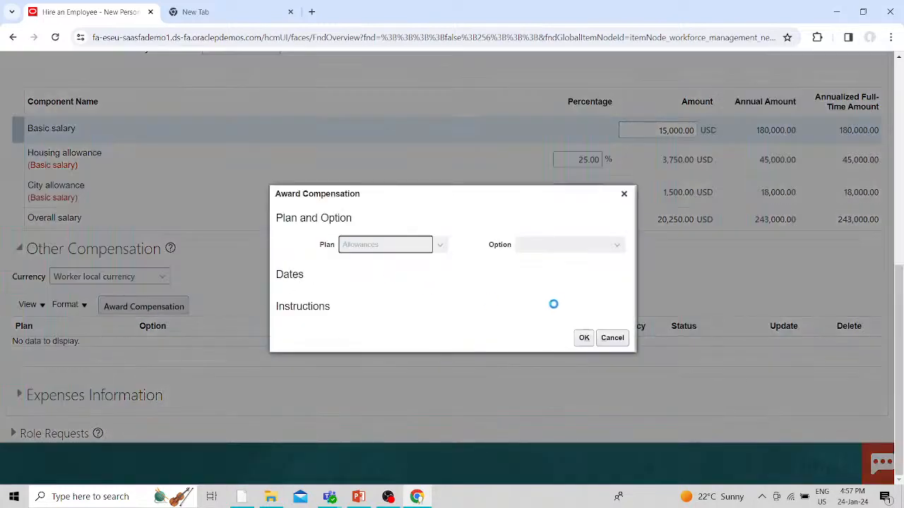
click(582, 253)
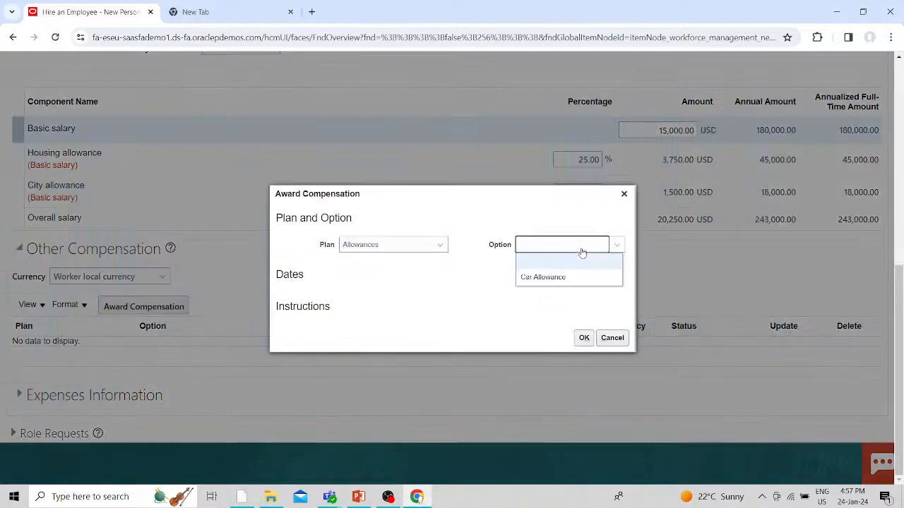
click(548, 277)
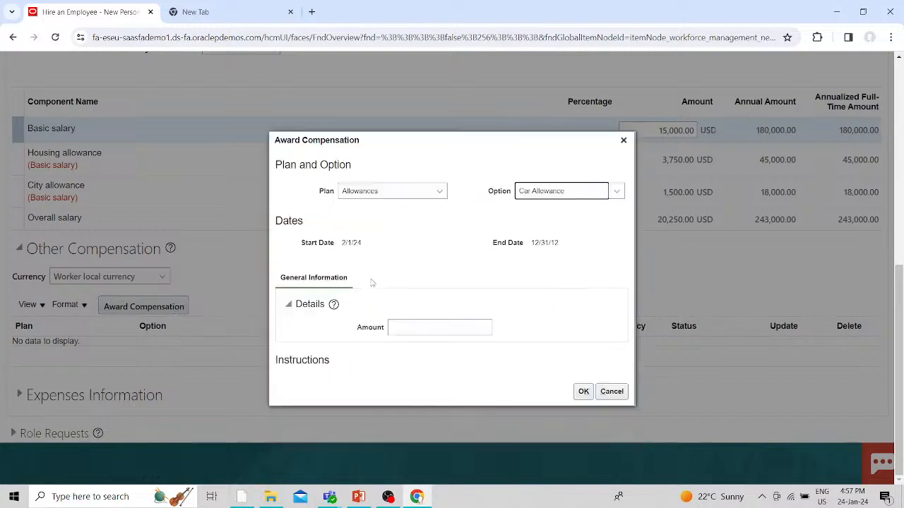
click(443, 331)
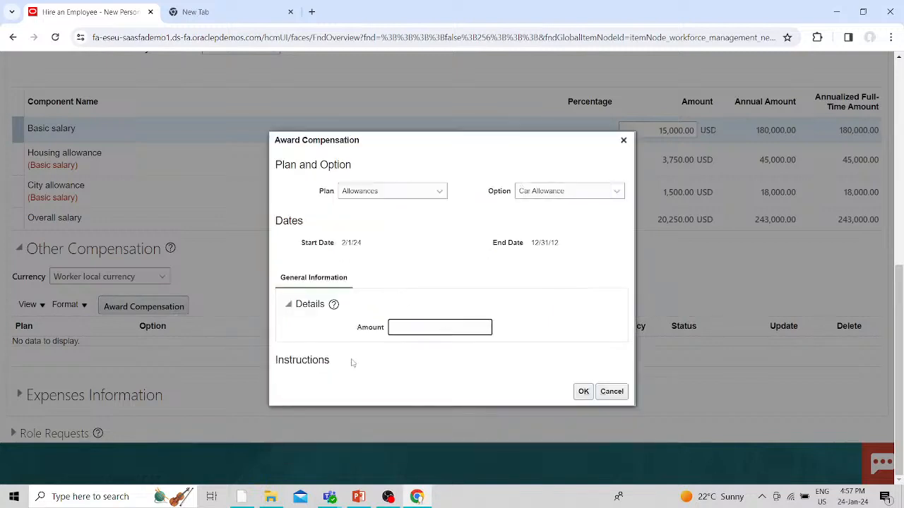
click(314, 357)
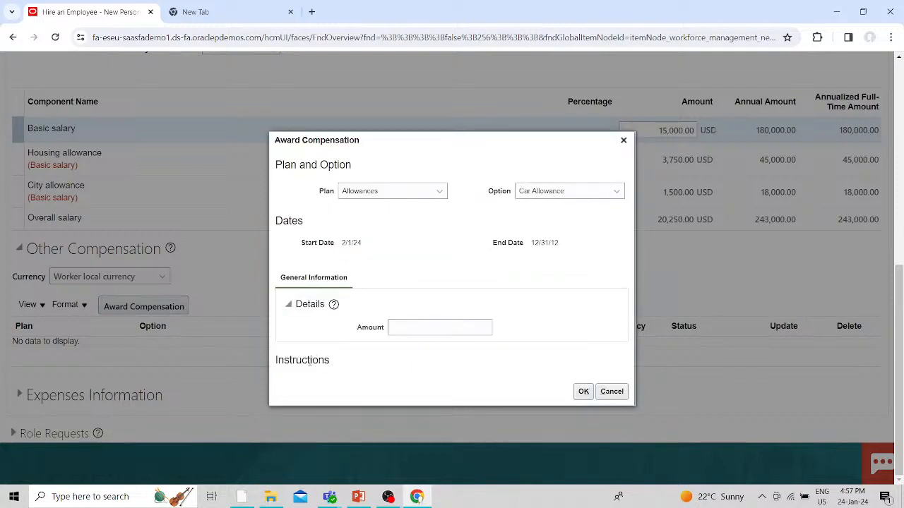
click(421, 323)
text(300)
click(582, 392)
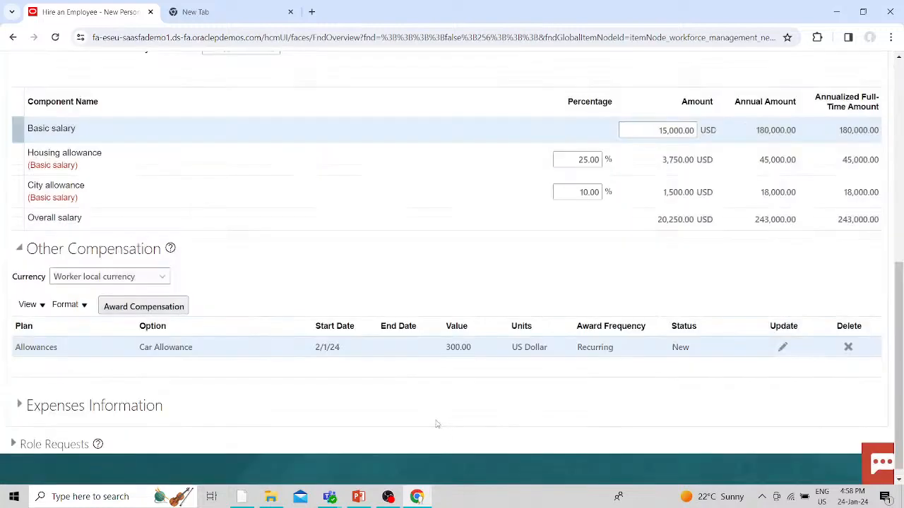
scroll(437, 423, up, 10)
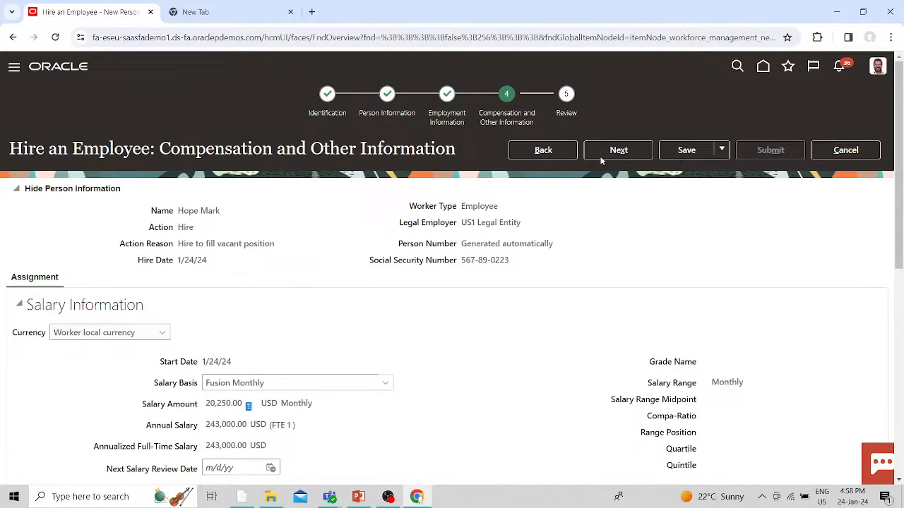
- Advance to the Review page and scroll through the full hire summary
click(618, 151)
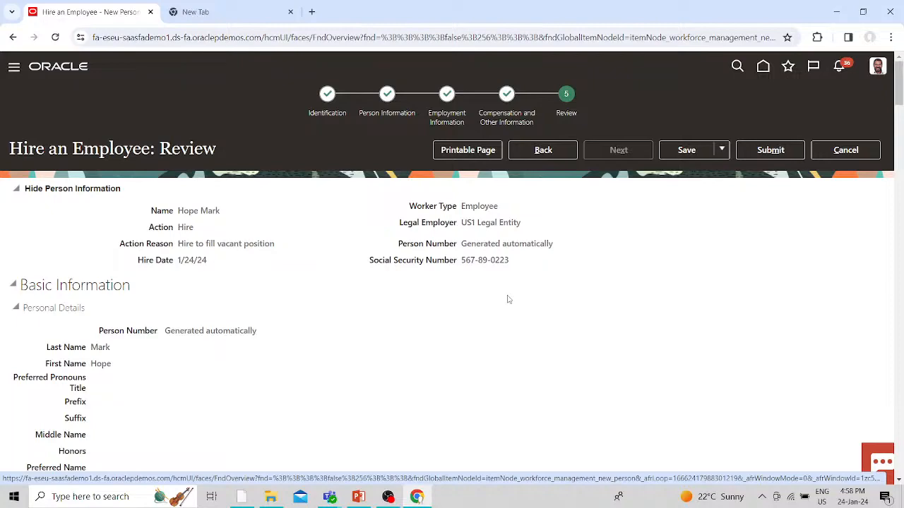
scroll(307, 303, down, 2)
scroll(309, 304, down, 15)
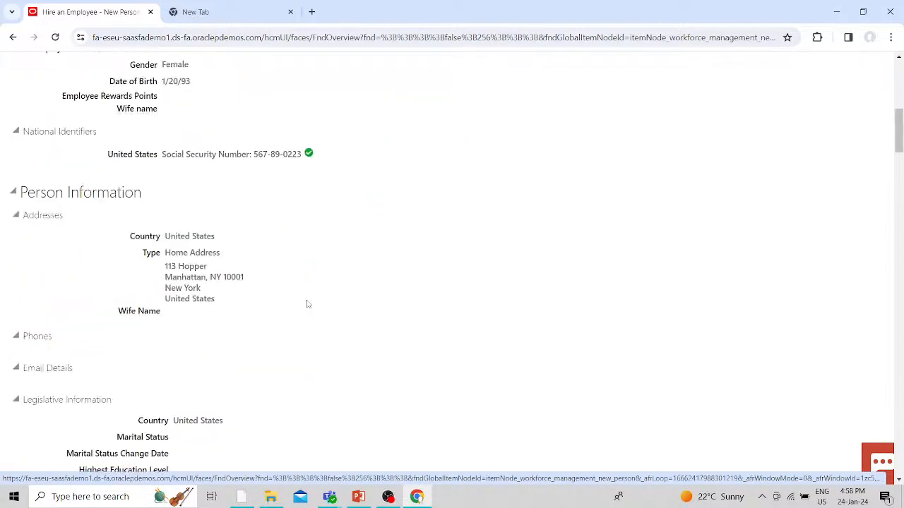
scroll(313, 307, down, 20)
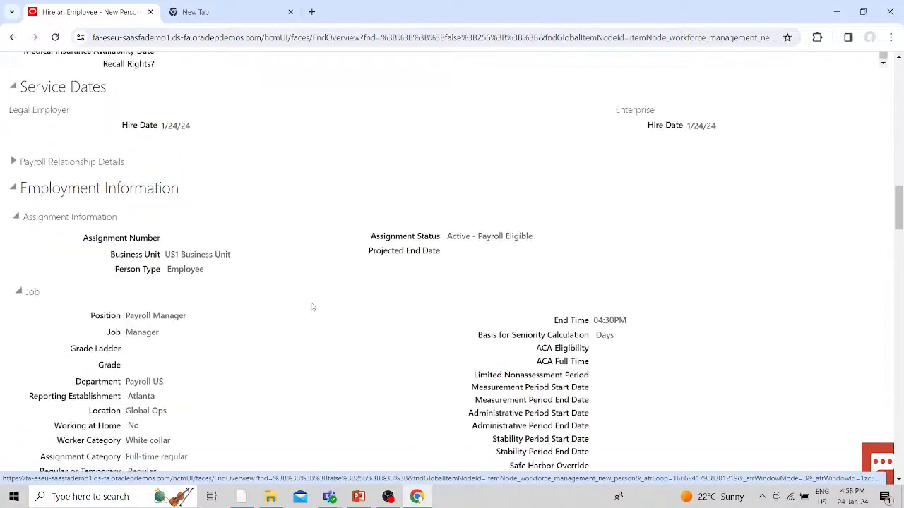
scroll(312, 307, down, 20)
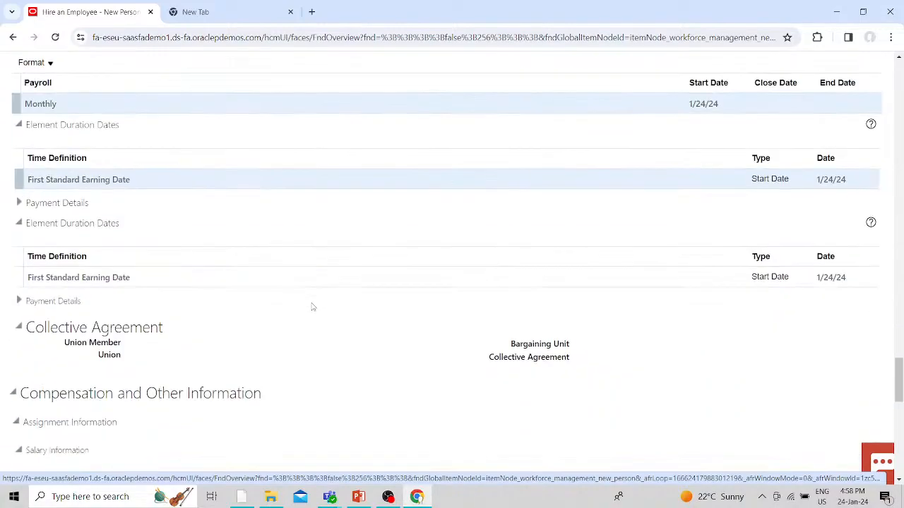
scroll(313, 307, down, 8)
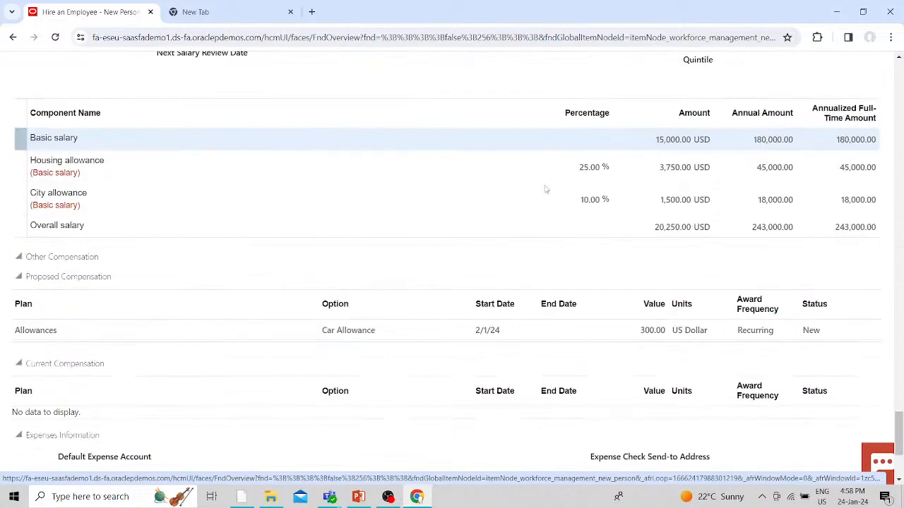
scroll(569, 244, down, 2)
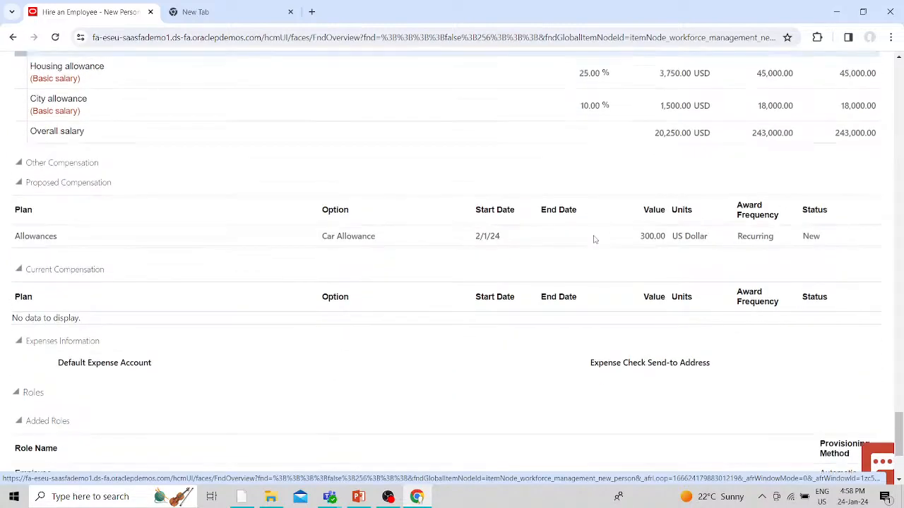
scroll(595, 240, up, 20)
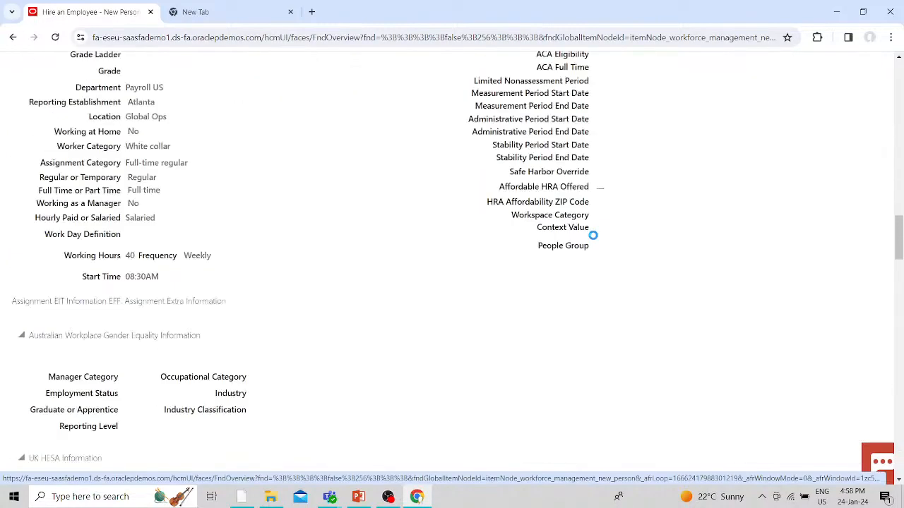
scroll(593, 235, up, 20)
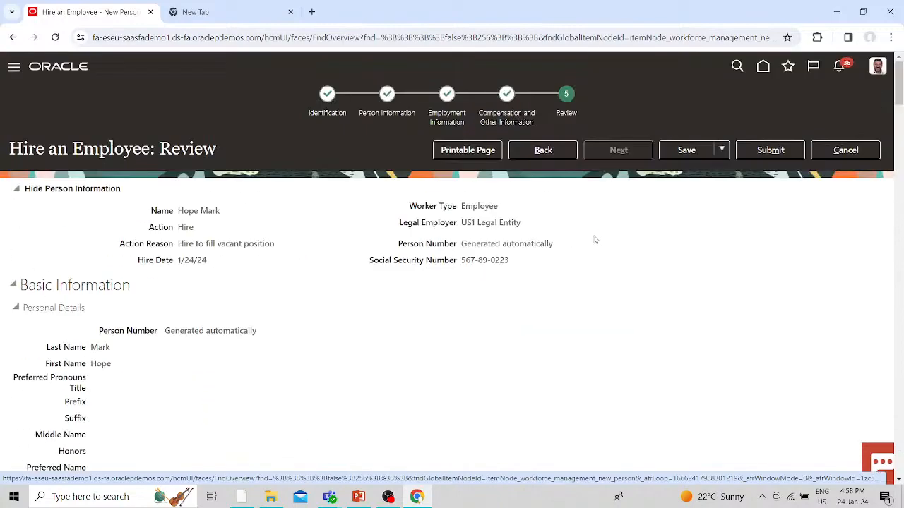
- Submit the hire request and accept the confirmation warning
click(772, 149)
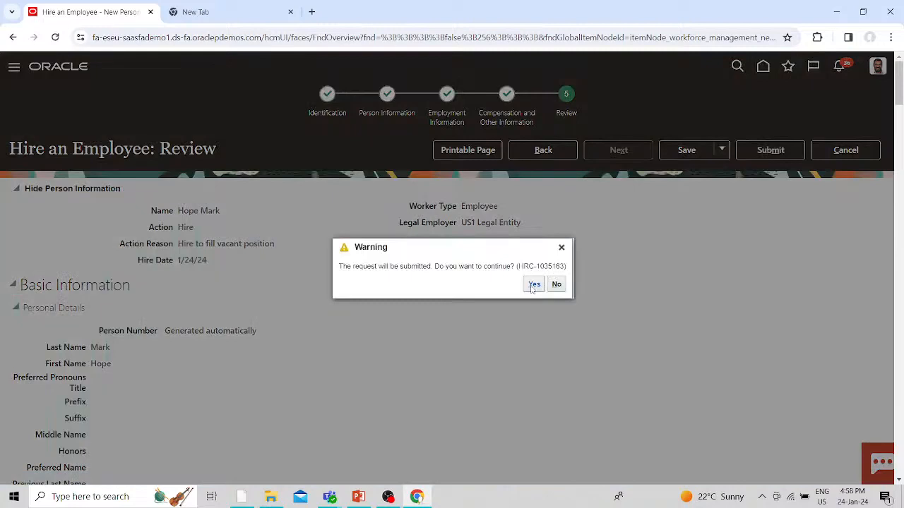
click(534, 284)
right_click(107, 15)
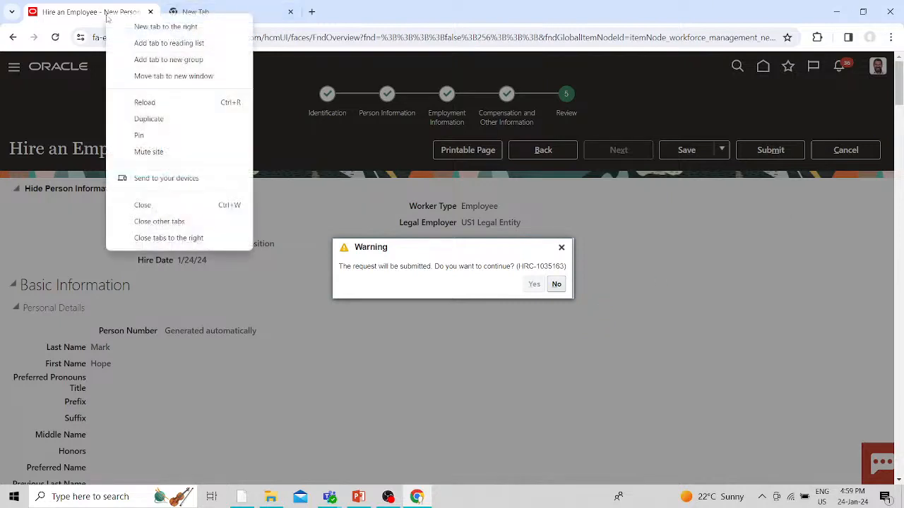
- Duplicate the hire page into a new tab and acknowledge the submission confirmation
click(149, 119)
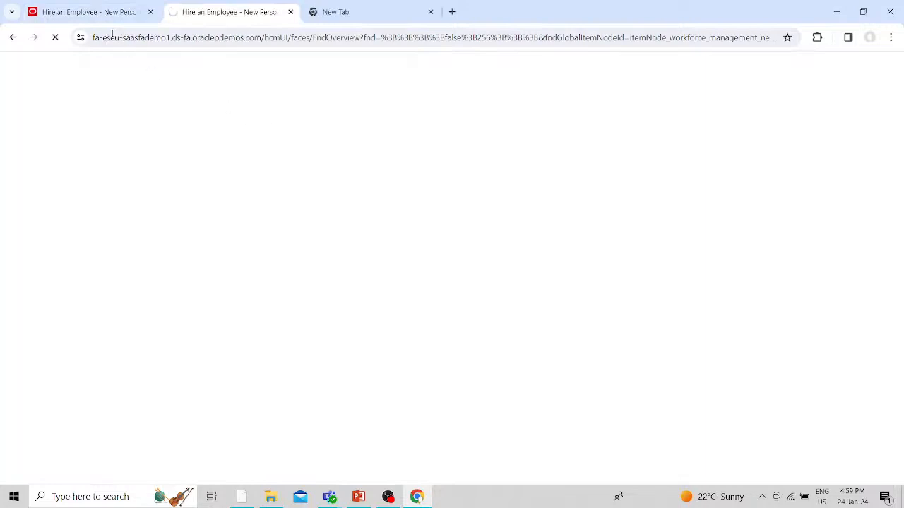
click(102, 22)
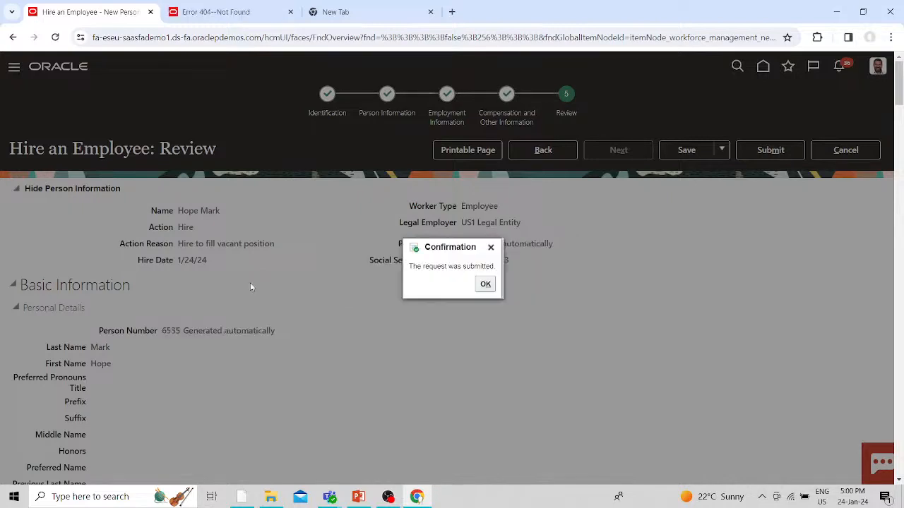
click(486, 285)
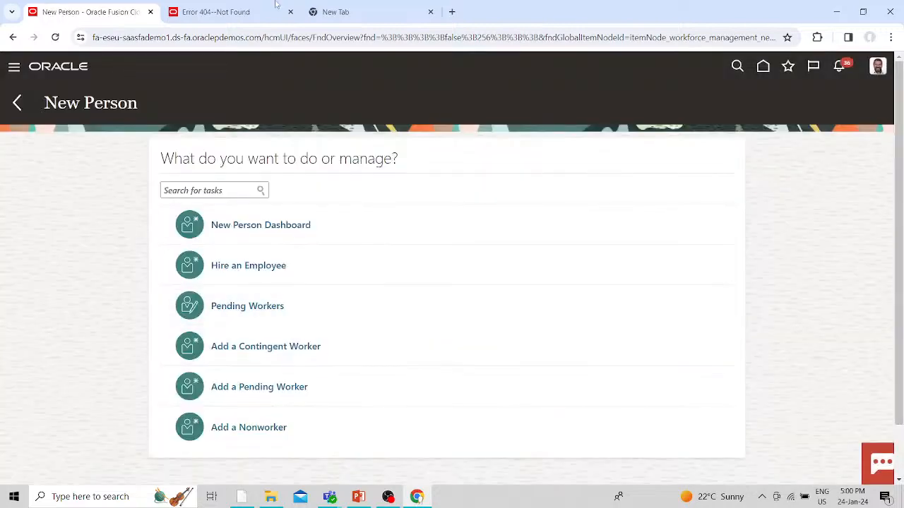
- Load the bare site address in the second tab, leave the New Person task list, and view Welcome
click(205, 11)
drag(420, 41, 265, 56)
key(BackSpace)
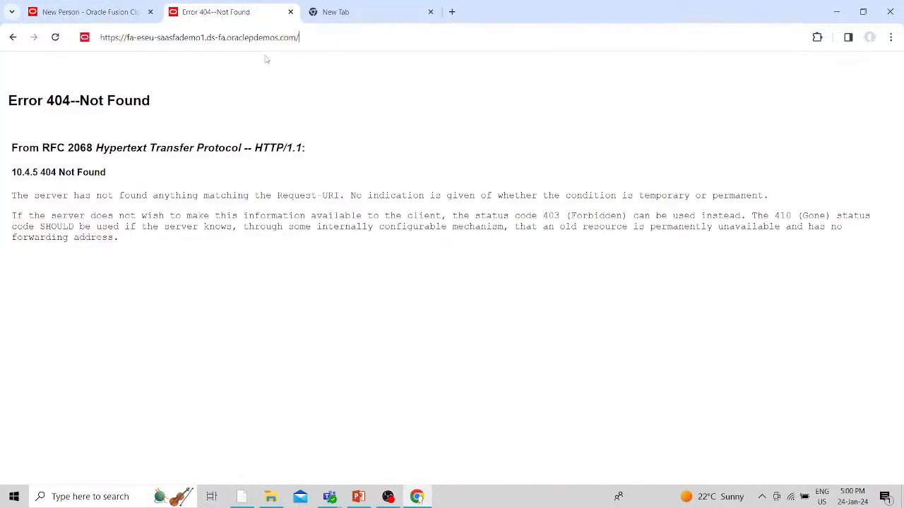
key(Return)
click(83, 12)
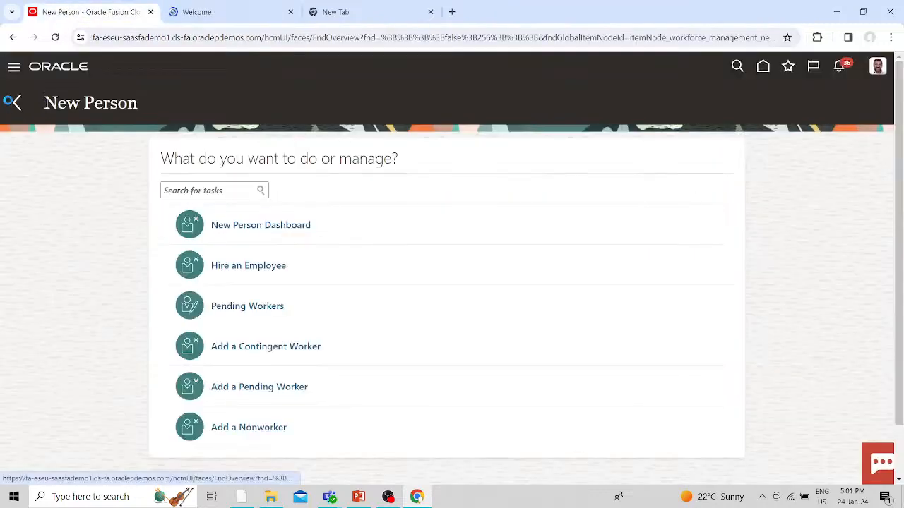
click(17, 103)
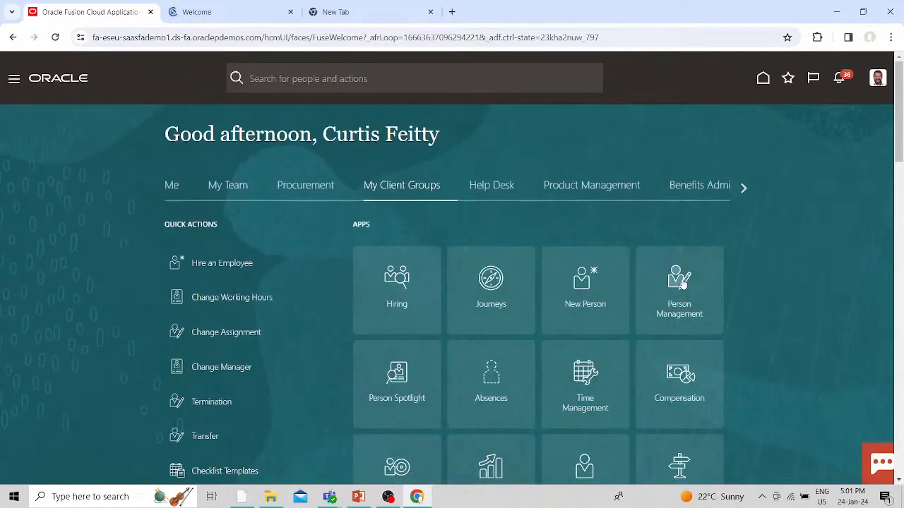
click(185, 8)
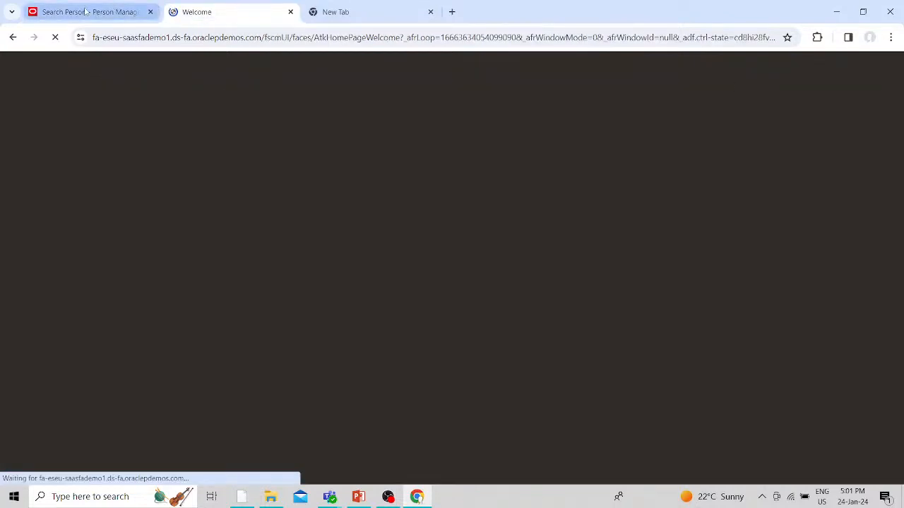
- Rerun the Person Management name search for the new employee using a recent entry
click(85, 11)
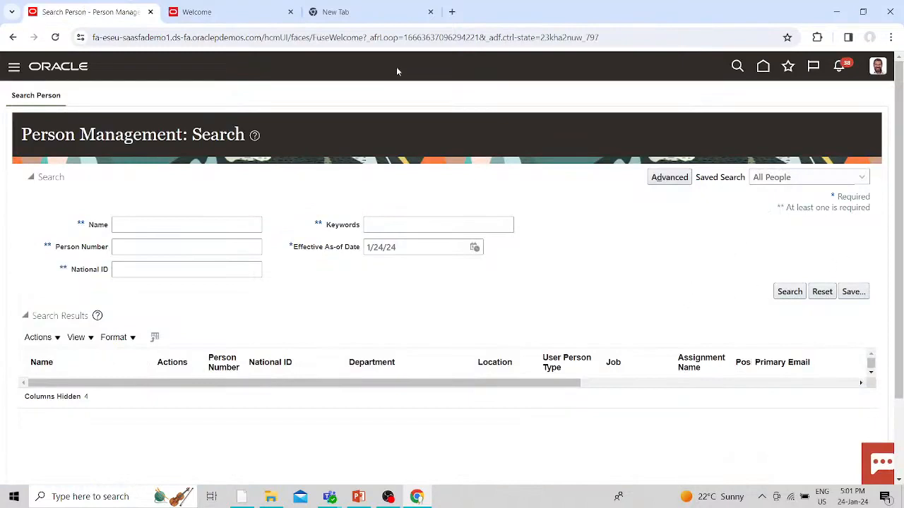
click(190, 11)
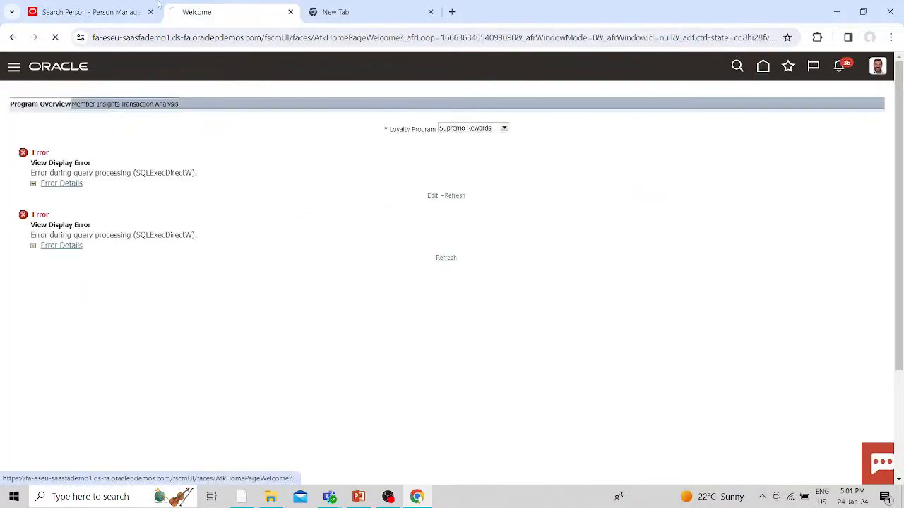
click(100, 17)
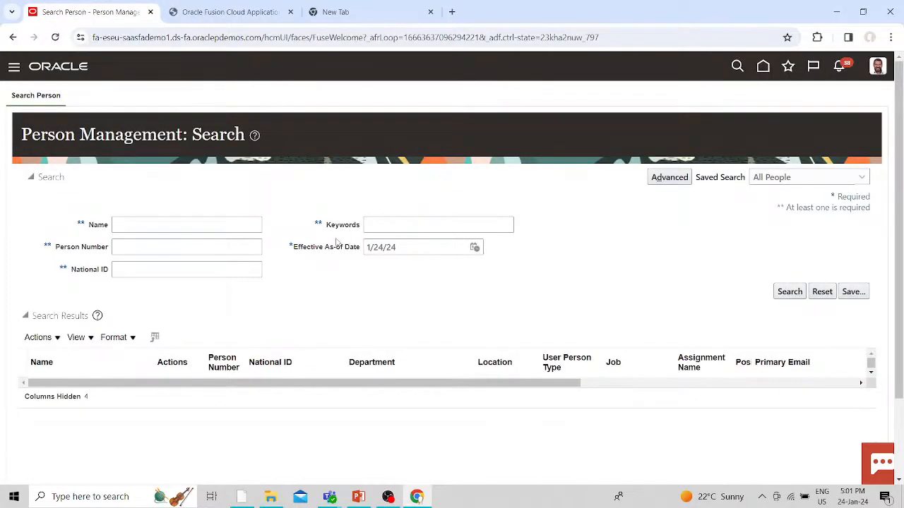
click(128, 227)
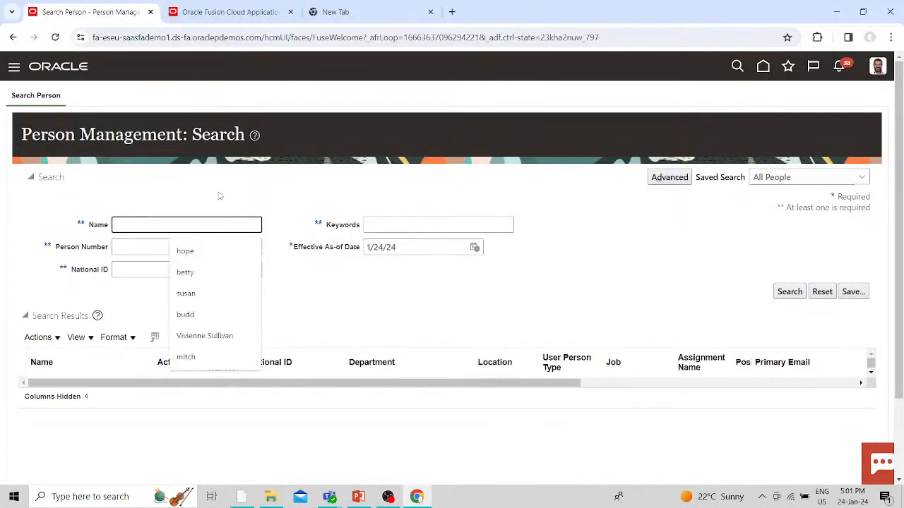
click(205, 251)
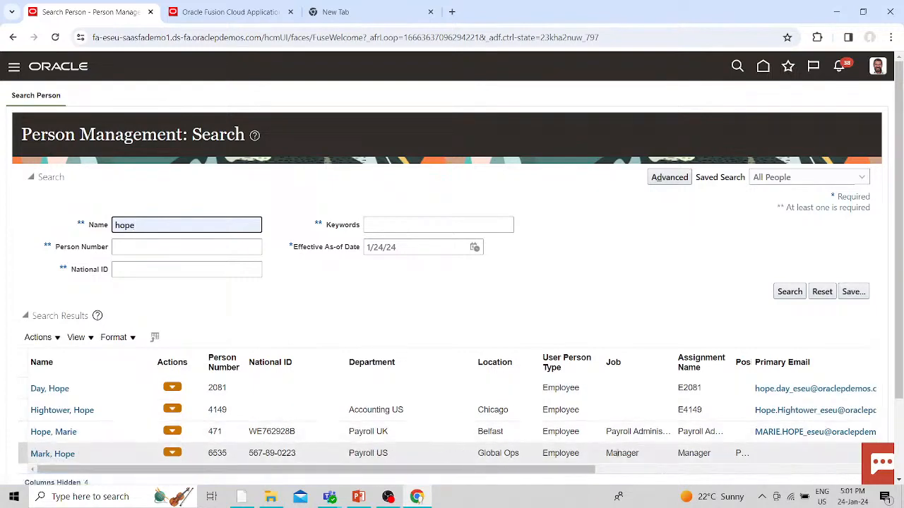
drag(576, 471, 249, 474)
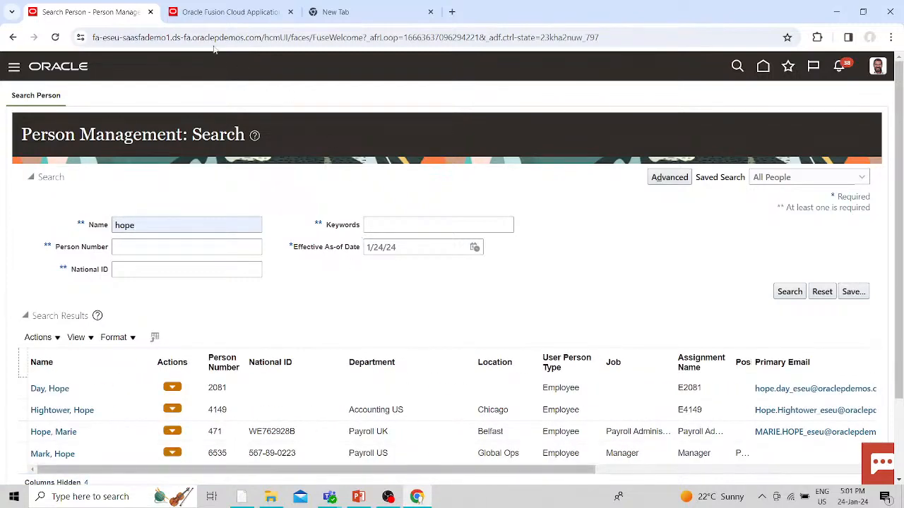
click(211, 15)
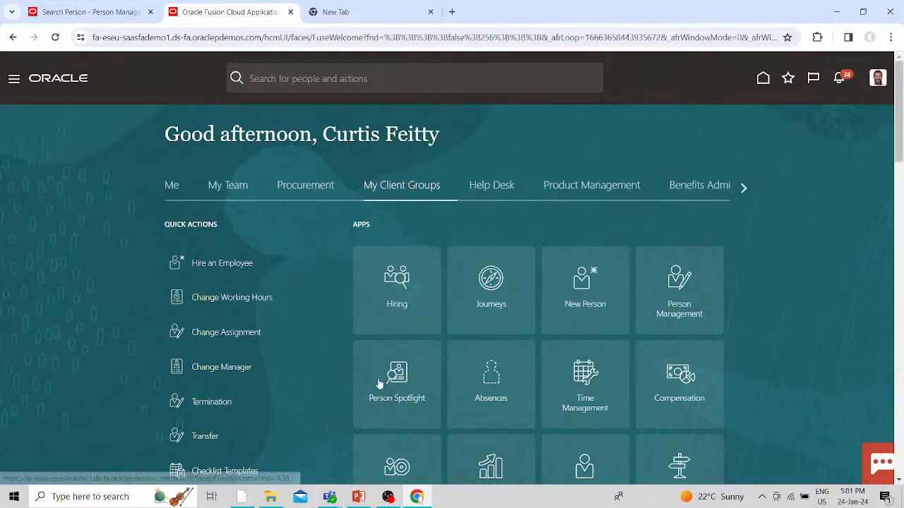
- Find 'QUICK' among the home page quick actions and open Simplified QuickPay
scroll(321, 360, down, 3)
scroll(321, 360, down, 6)
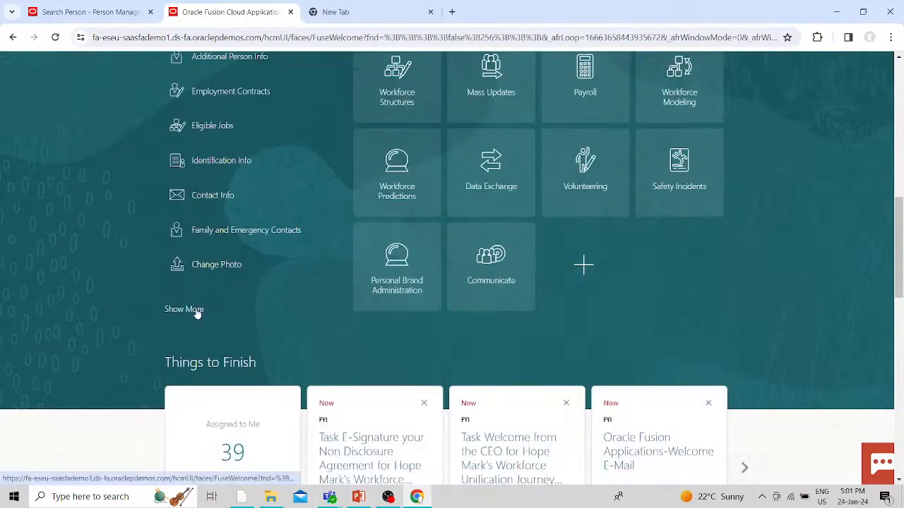
click(185, 309)
key(ctrl+f)
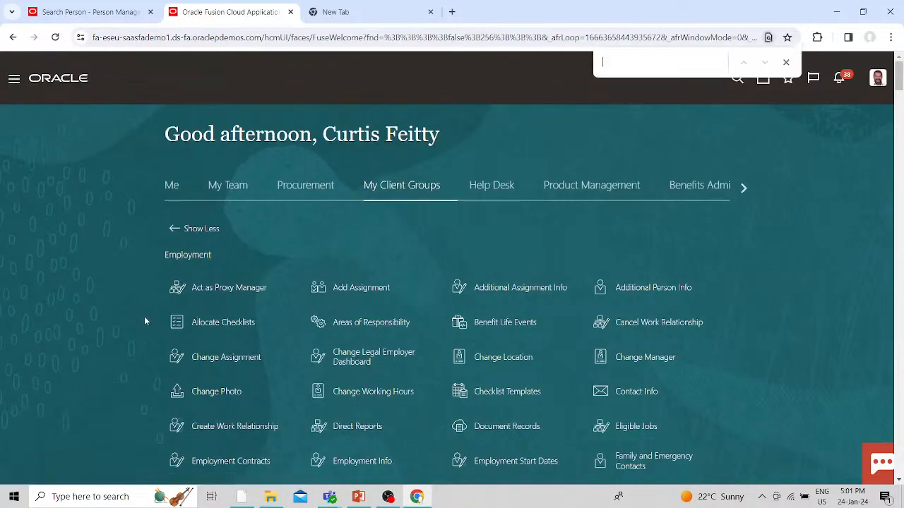
text(Ql)
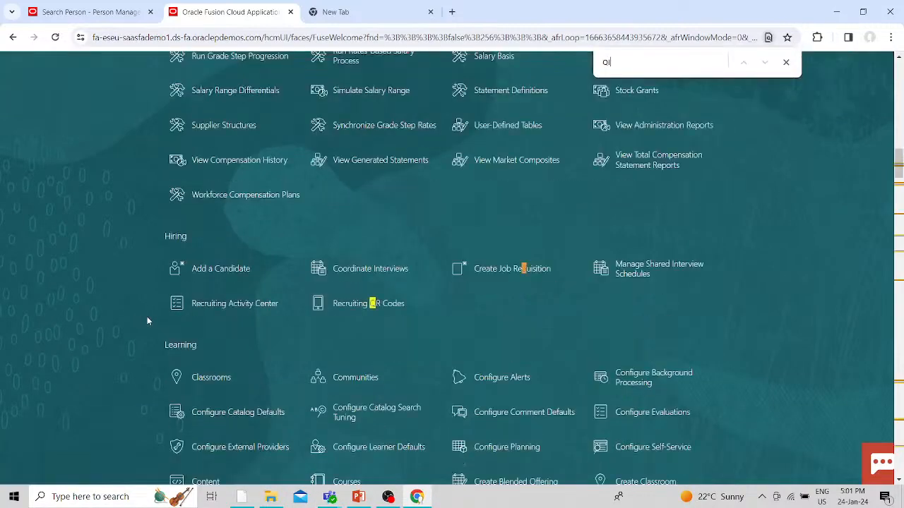
key(BackSpace)
text(UICK)
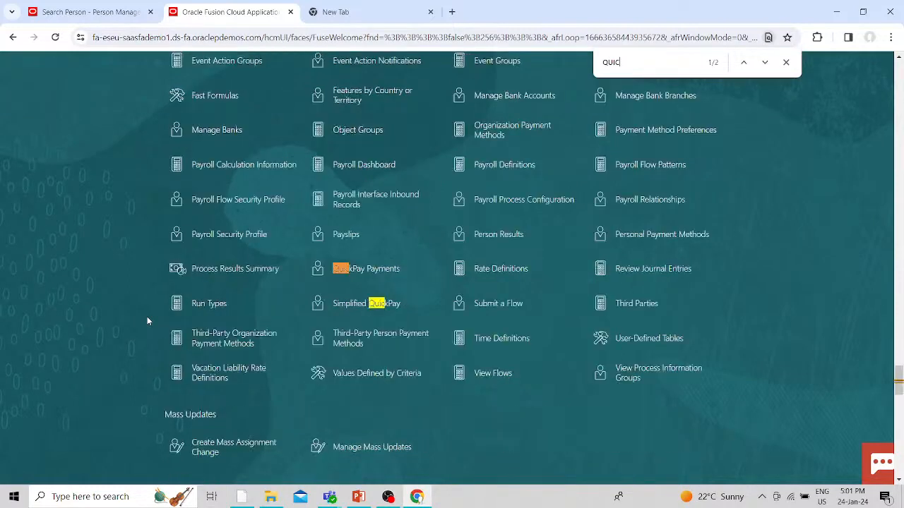
click(349, 304)
click(70, 10)
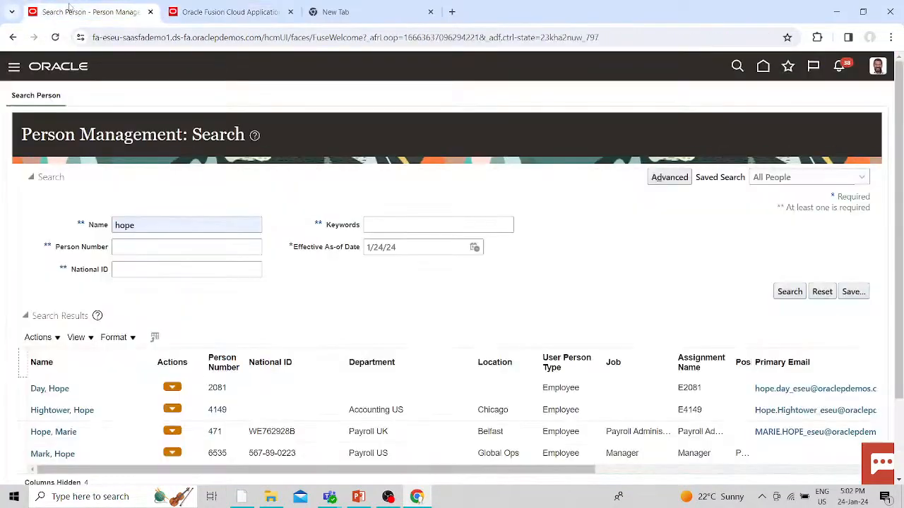
- Check the employee's element entries: Regular Salary 243,000.00 and US Taxation
click(176, 454)
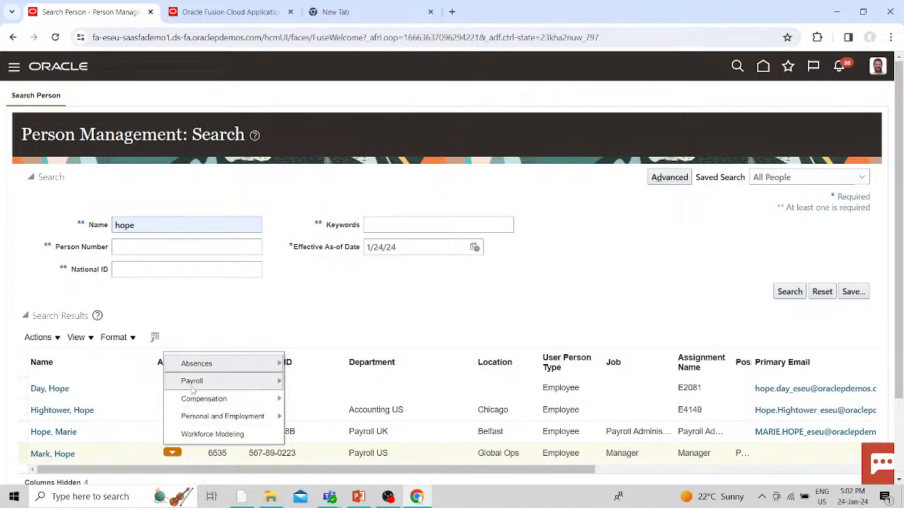
mouse_move(197, 388)
click(319, 419)
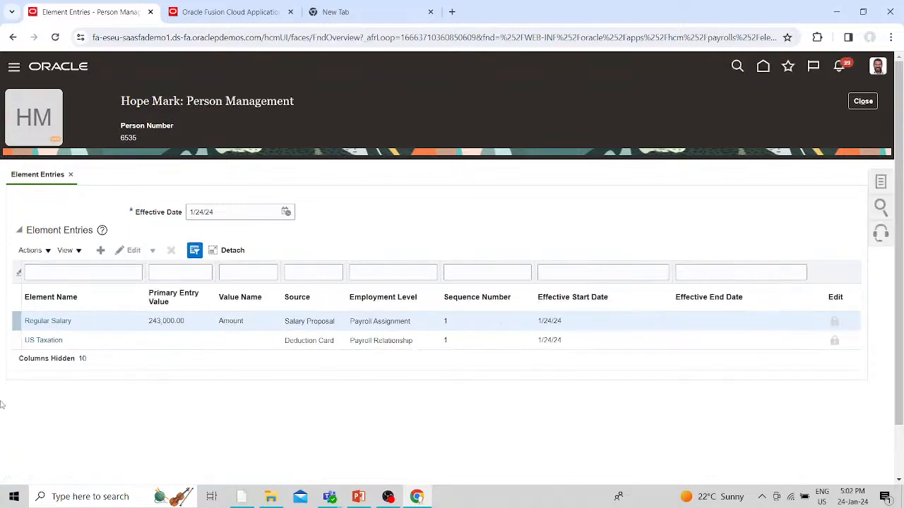
click(229, 12)
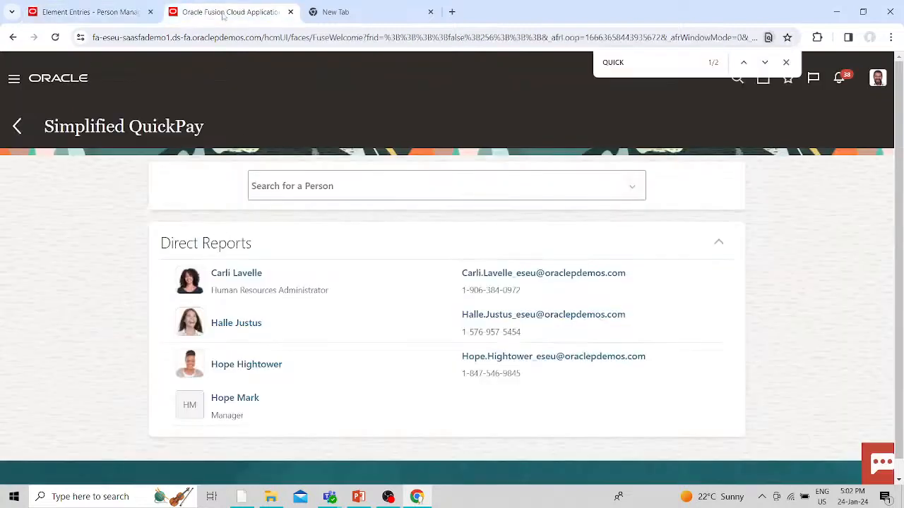
- Search for the new hire by first name and pick them as Manager from Direct Reports
click(349, 184)
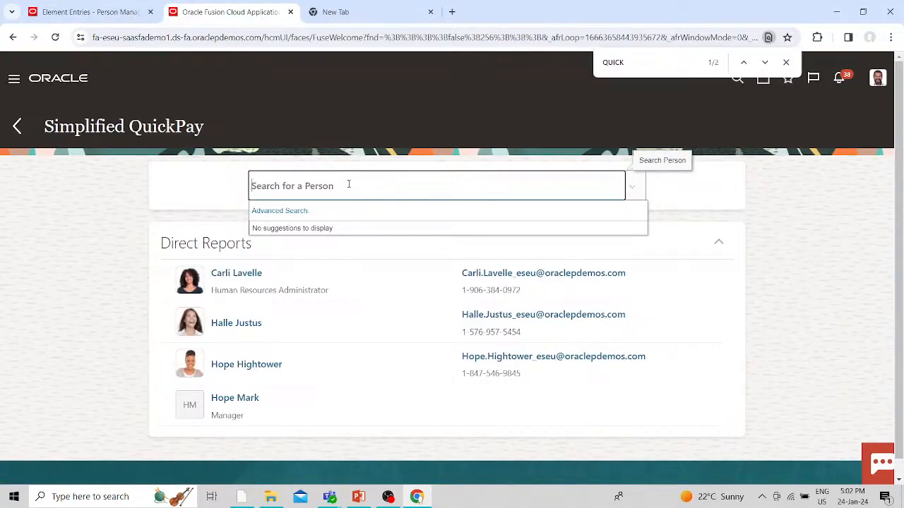
text(HOPE)
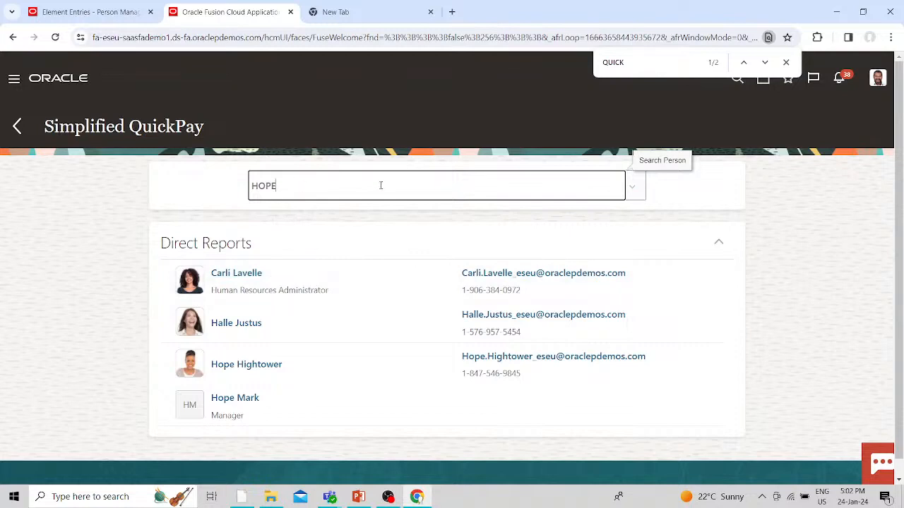
click(221, 399)
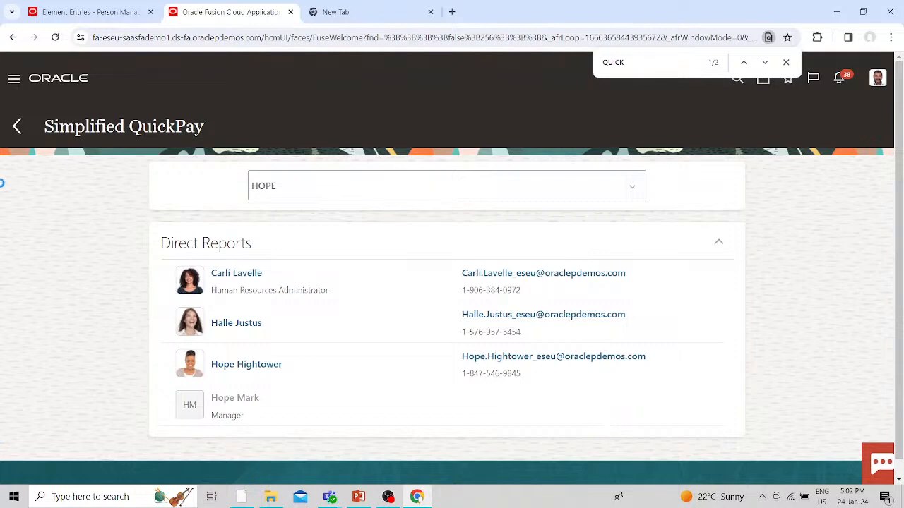
click(786, 62)
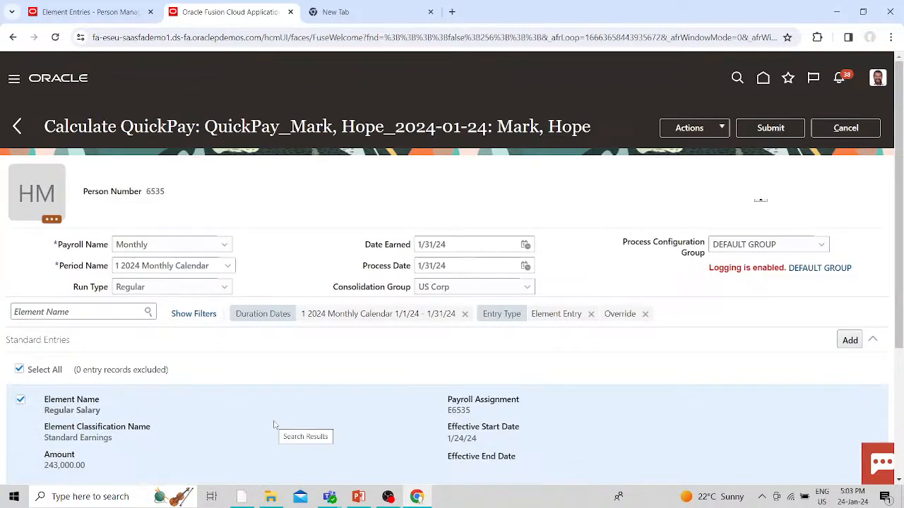
- Review the 1 2024 Monthly Calendar Regular Salary and US Taxation entries, then submit the QuickPay
scroll(425, 357, down, 3)
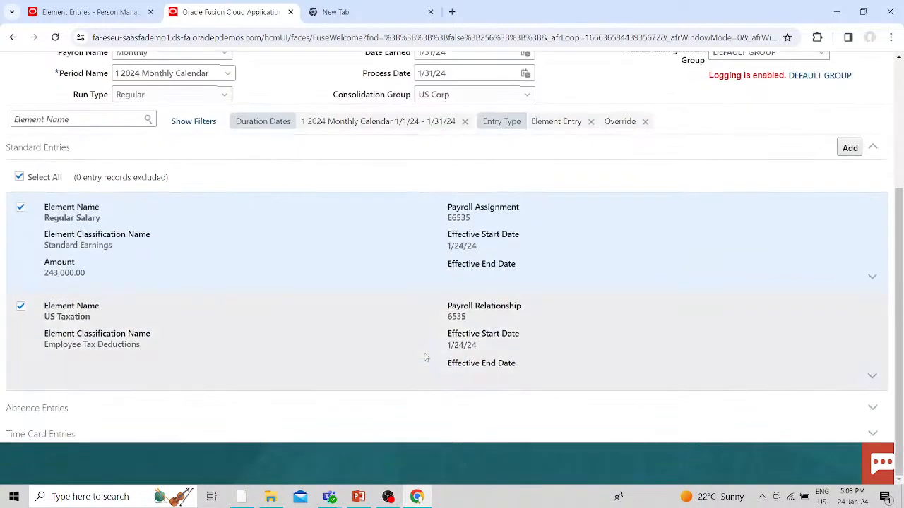
scroll(425, 357, up, 3)
scroll(425, 358, down, 3)
scroll(425, 358, up, 1)
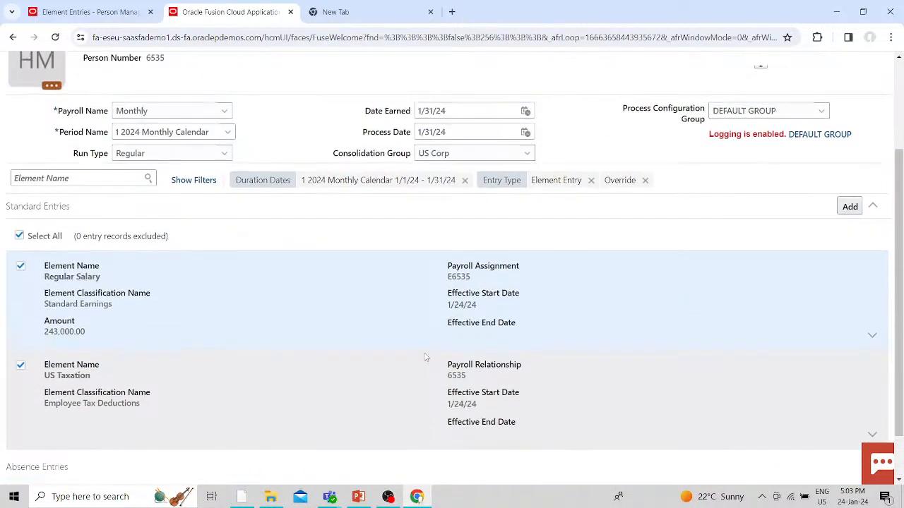
scroll(425, 357, up, 2)
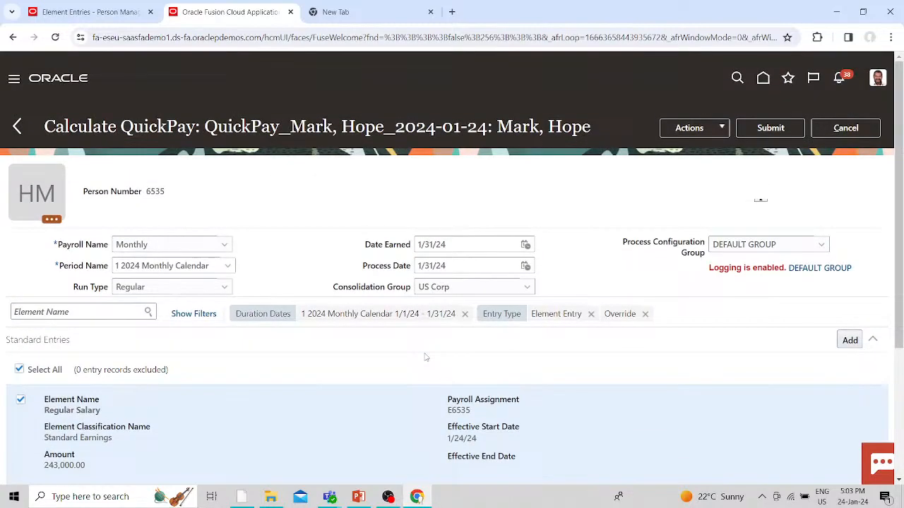
click(768, 127)
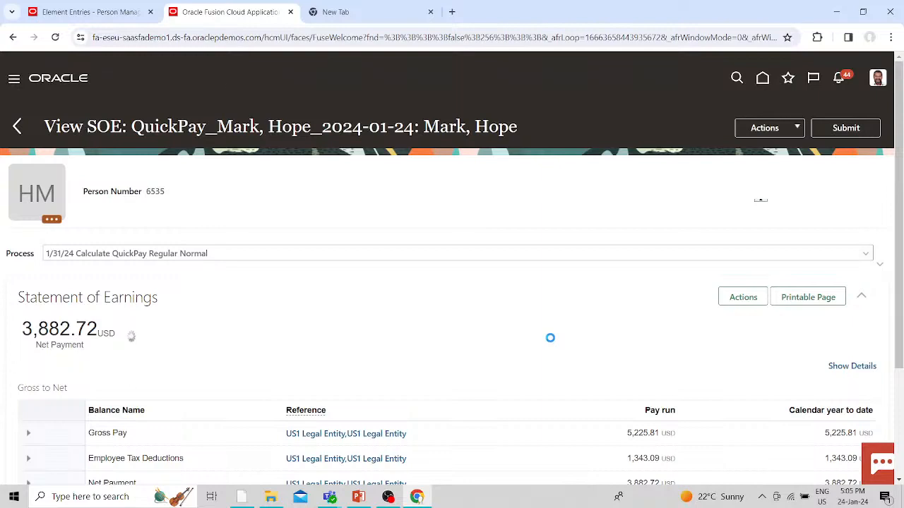
- Expand Gross Pay to show Regular Salary of 5,225.81 USD, then bring OBS Studio forward
scroll(550, 337, down, 2)
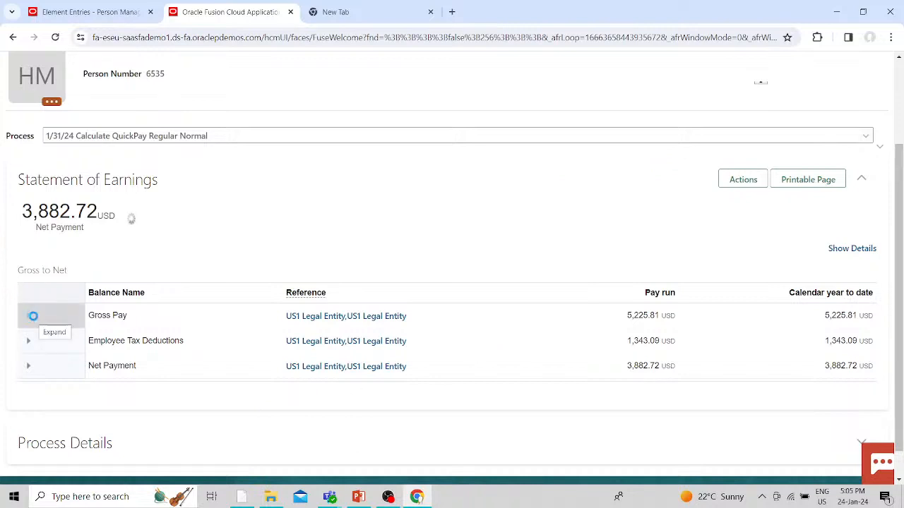
click(33, 316)
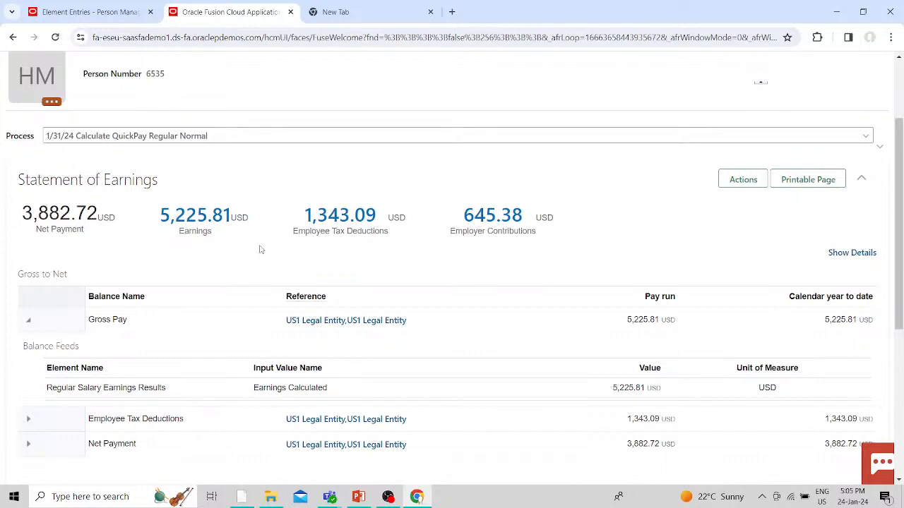
scroll(259, 249, down, 3)
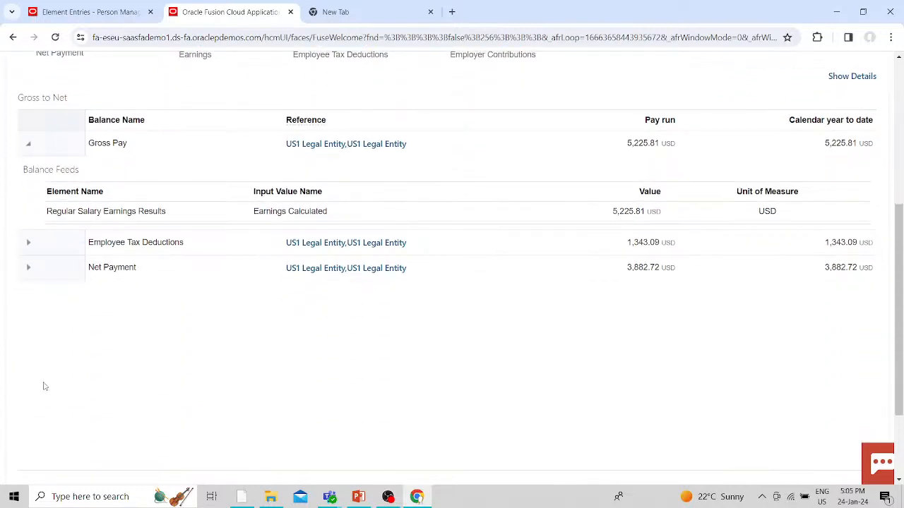
scroll(340, 392, up, 4)
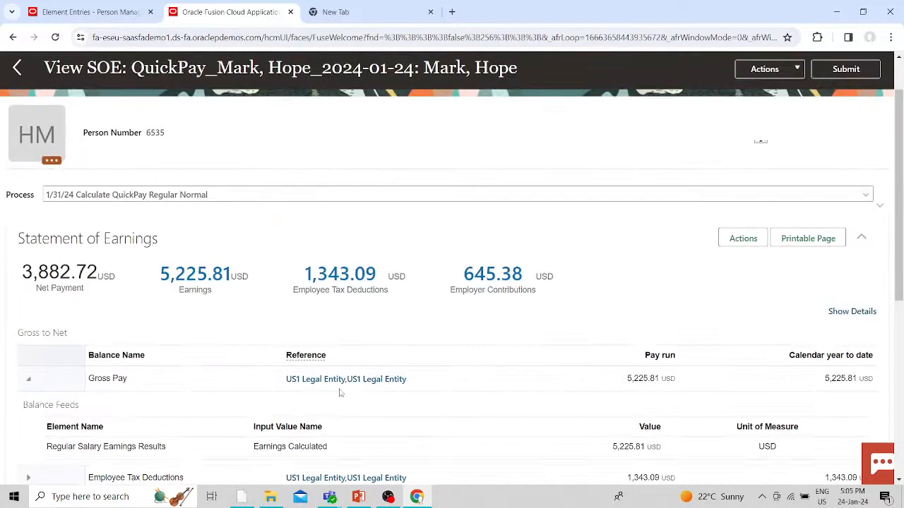
scroll(340, 393, up, 1)
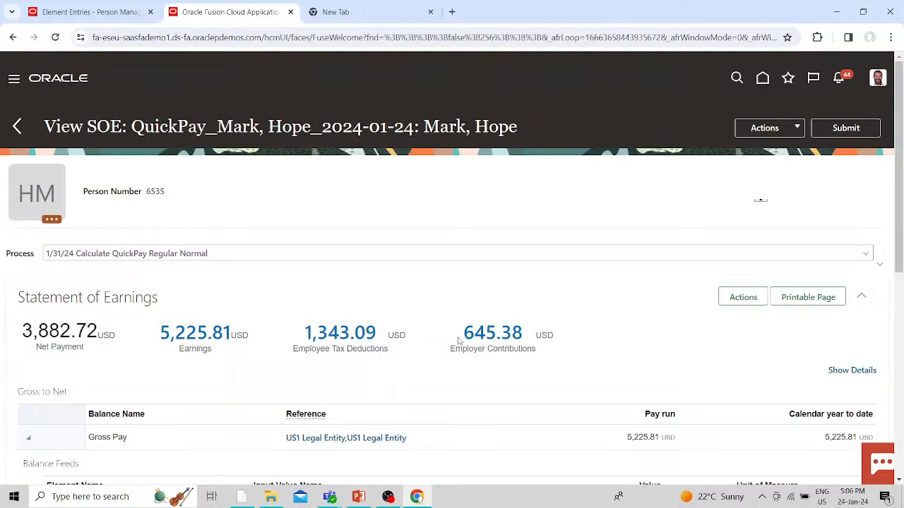
click(397, 496)
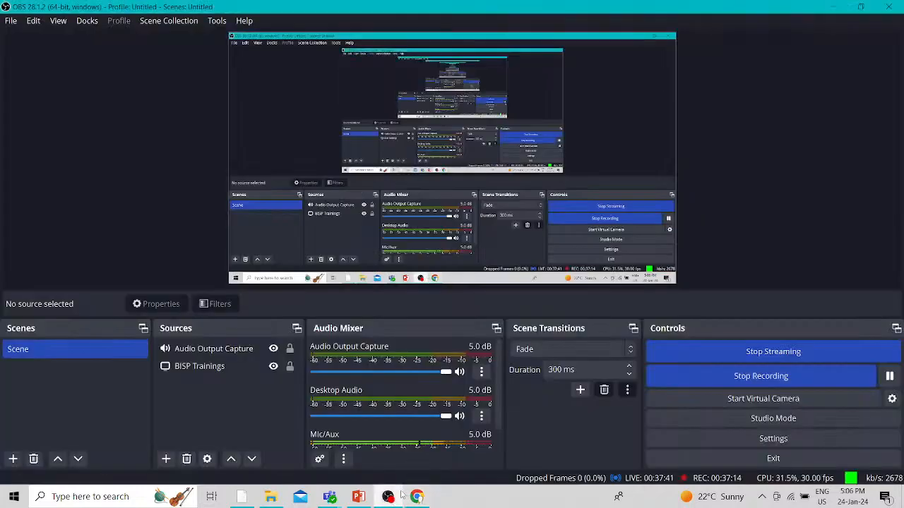